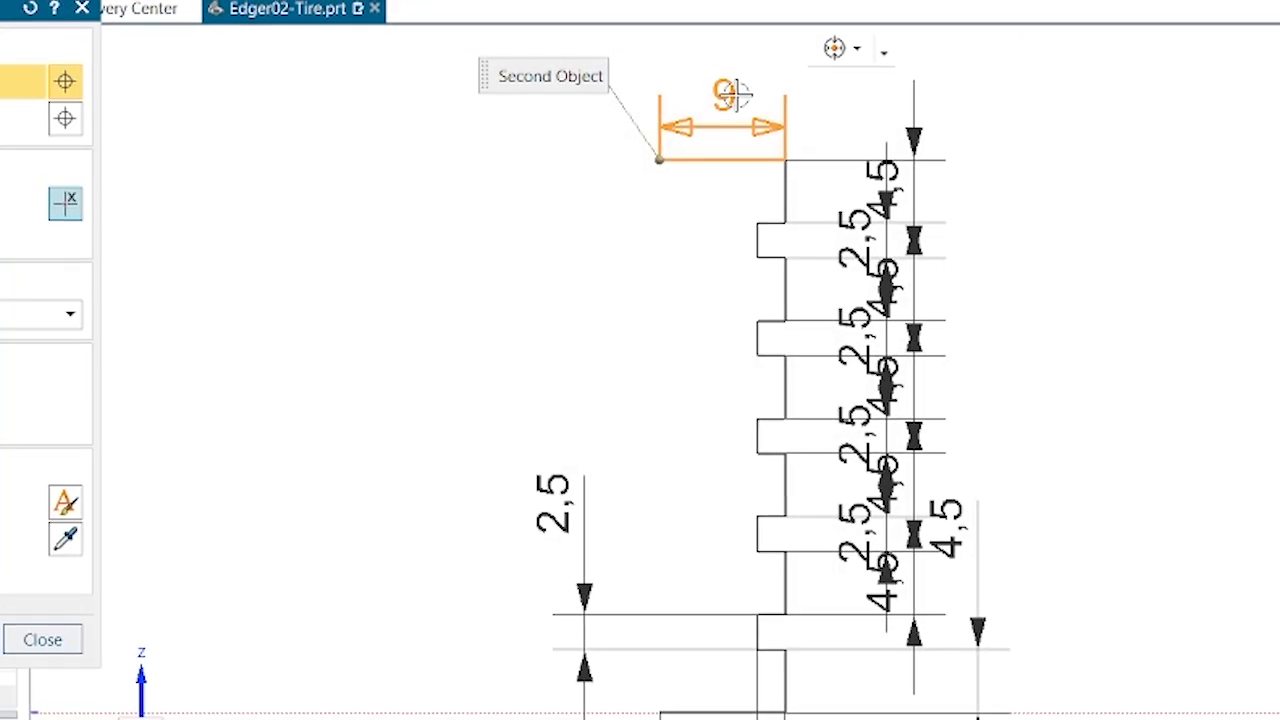
key(Escape)
key(Escape)
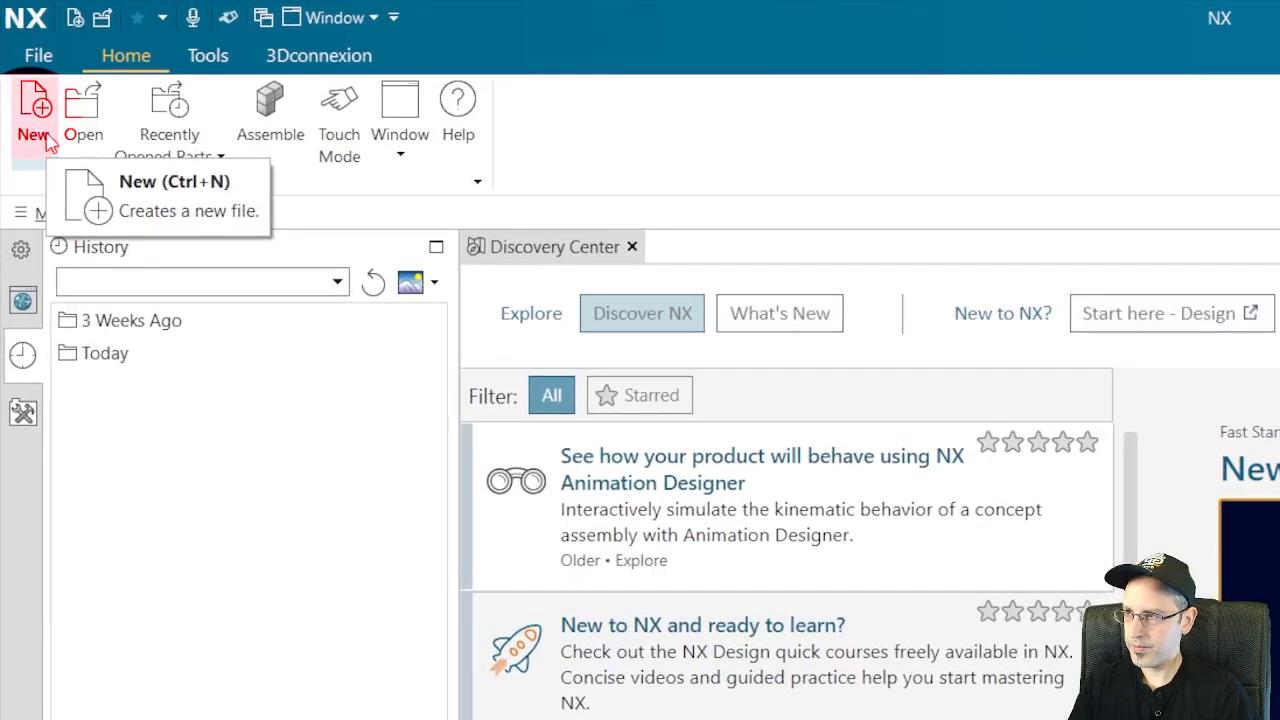
Create a millimetre Model part named Edger02-Tire.prt, saved in a new folder Edger02-Tire inside Edger\wip.
click(33, 120)
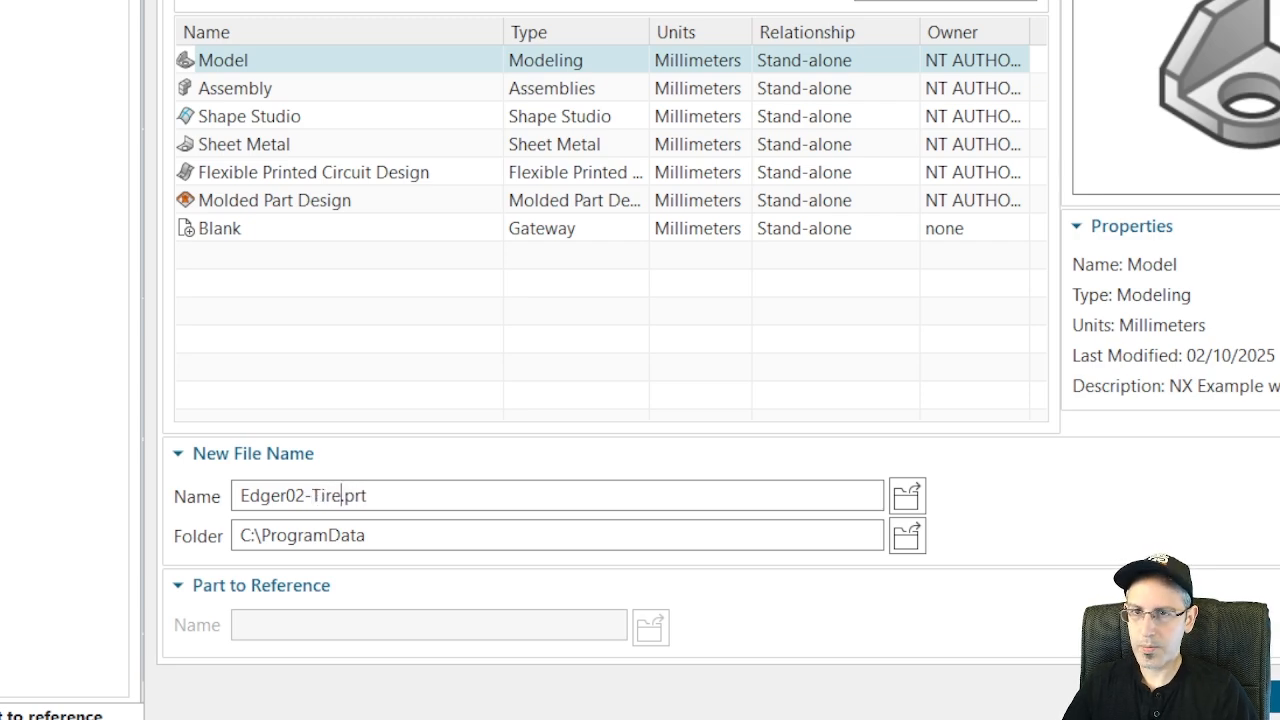
click(905, 538)
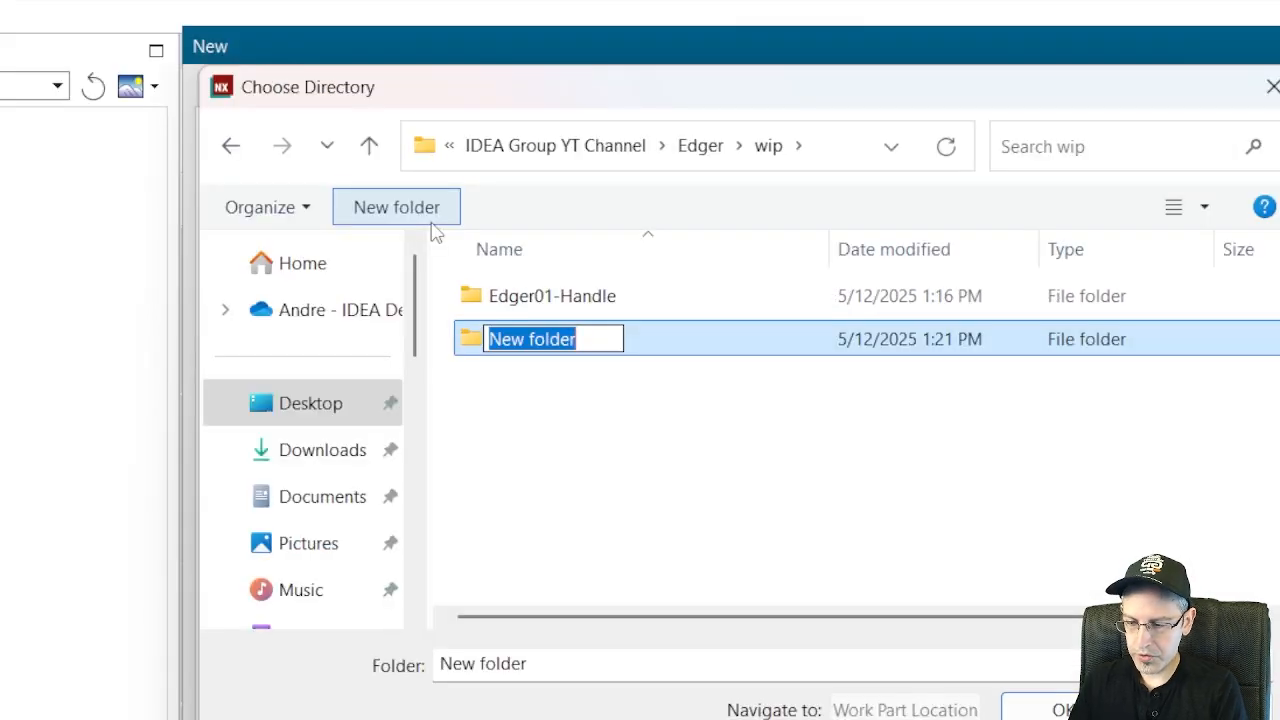
text(Edger)
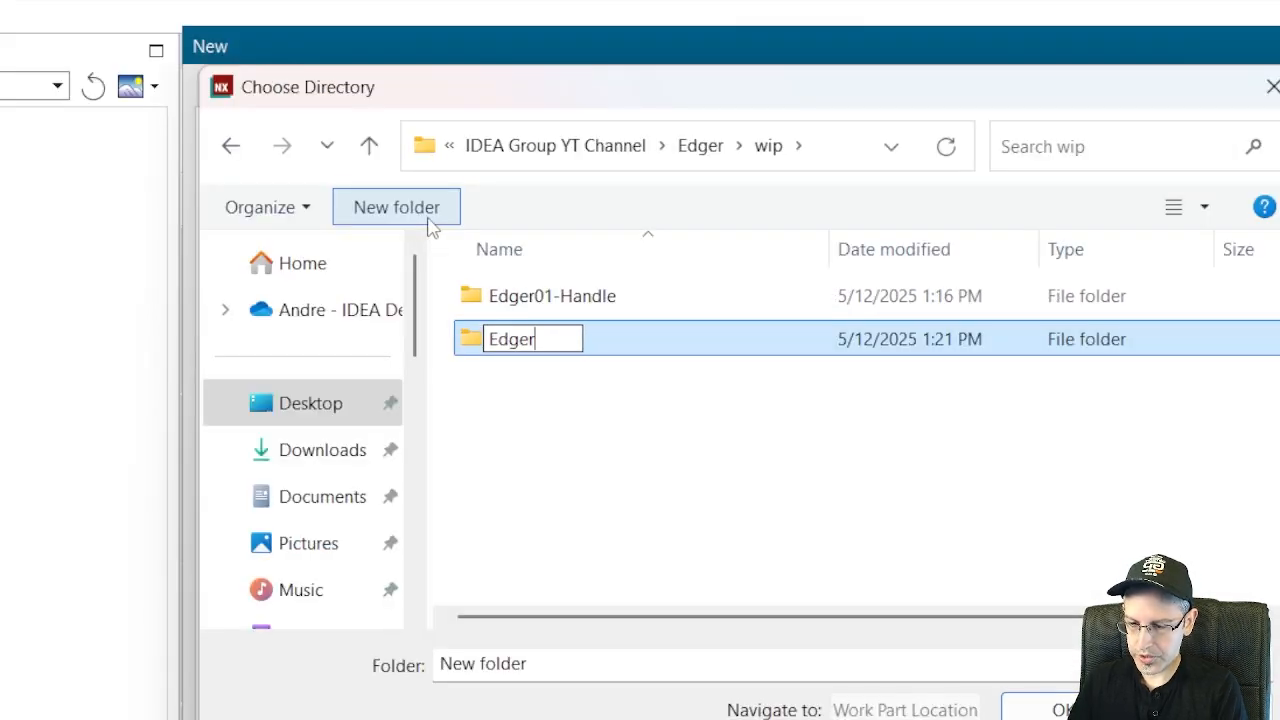
text(02-Tire)
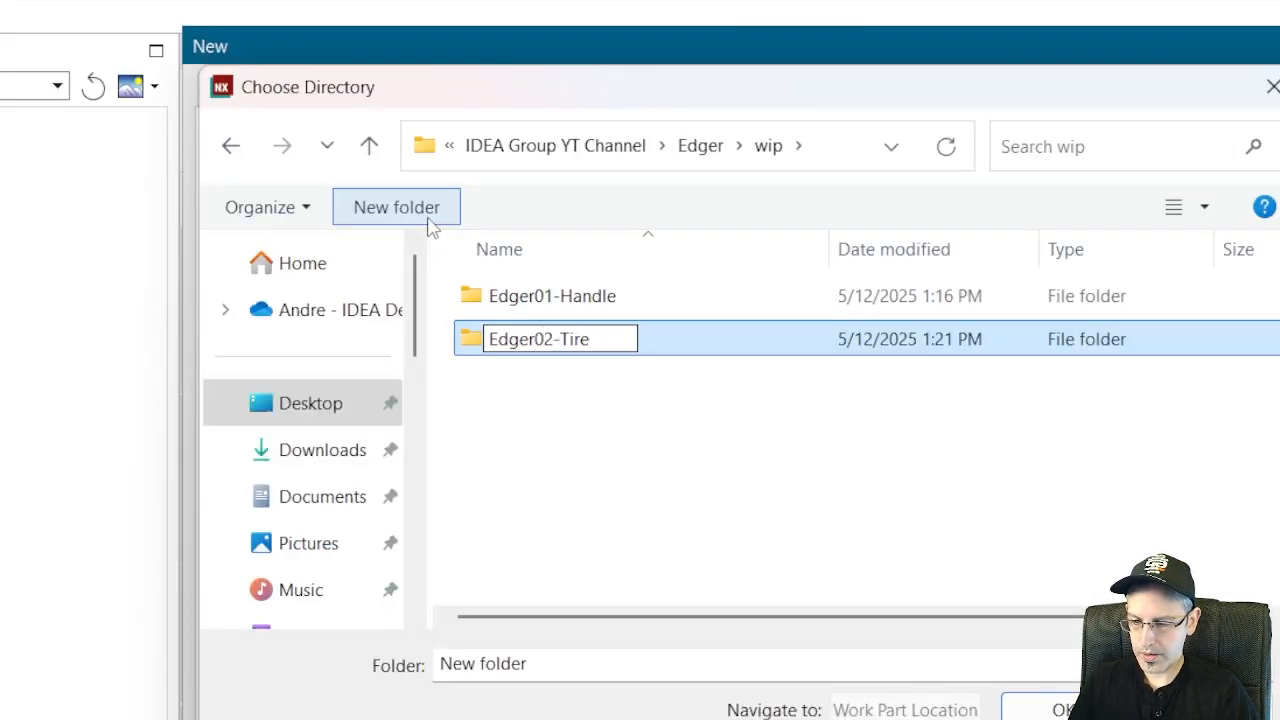
click(720, 447)
double_click(556, 350)
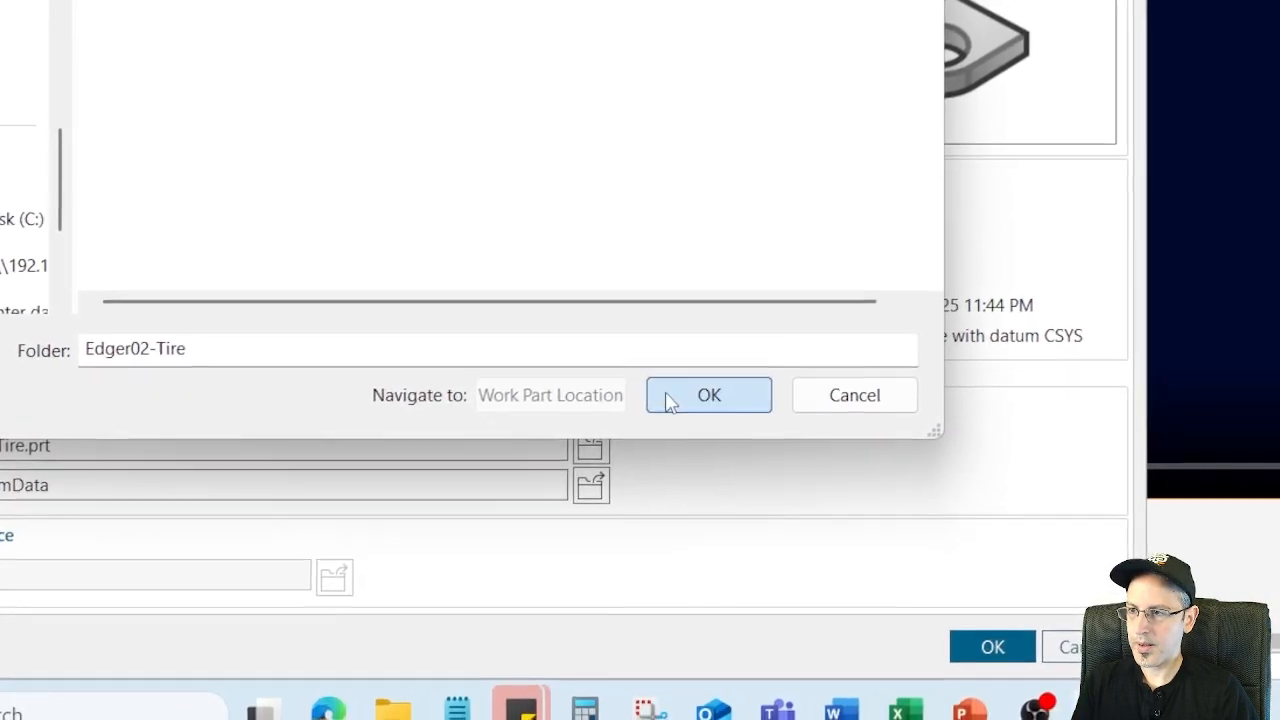
click(670, 397)
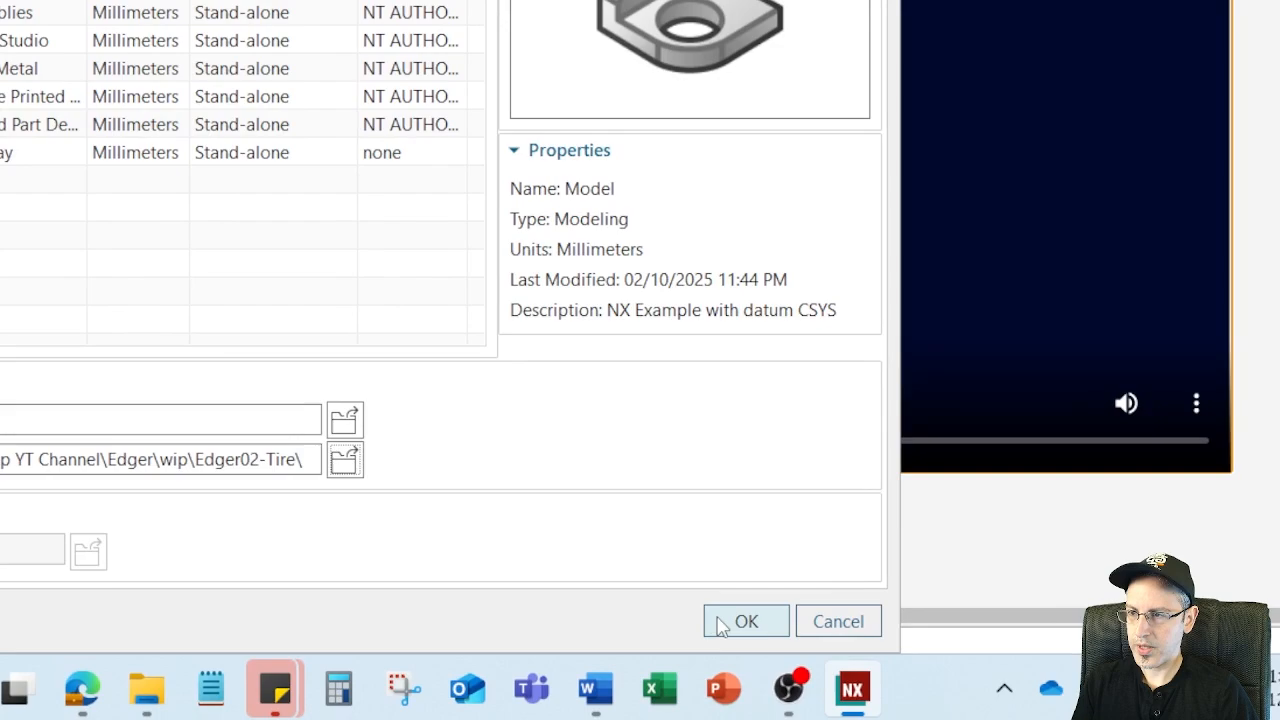
click(679, 622)
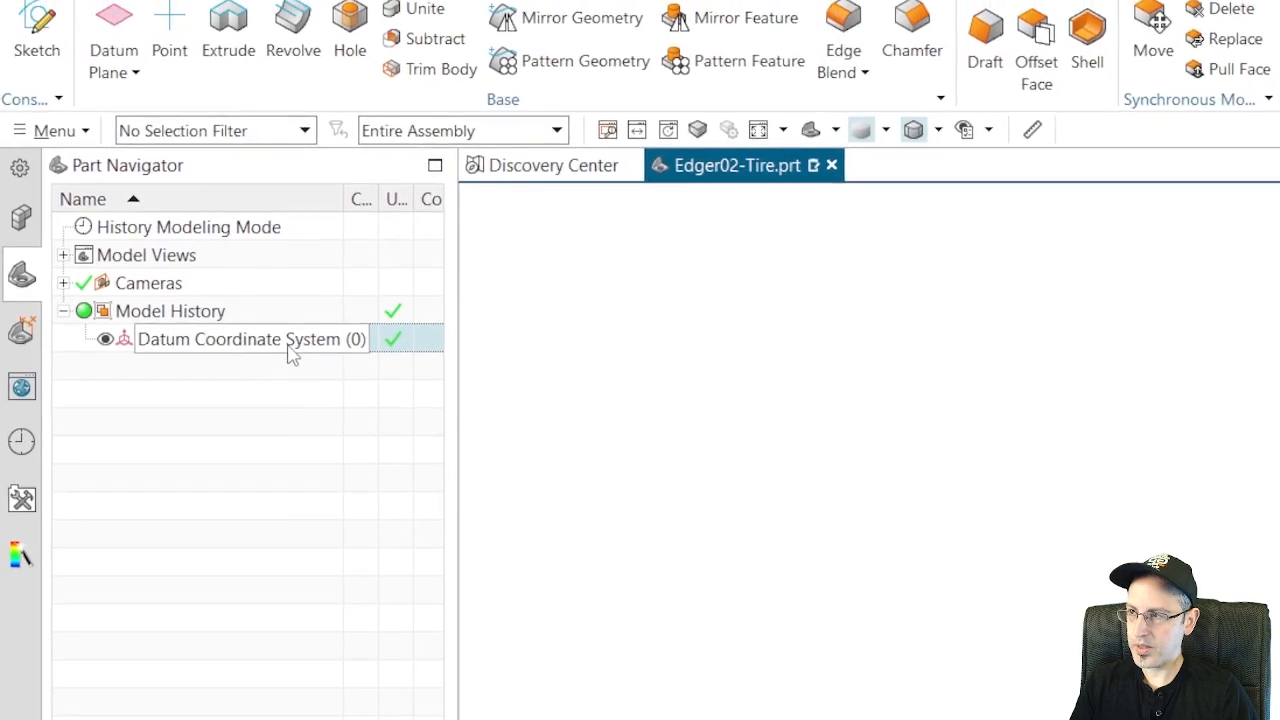
Edit the datum coordinate system and set its scale factor to 2.1.
right_click(291, 300)
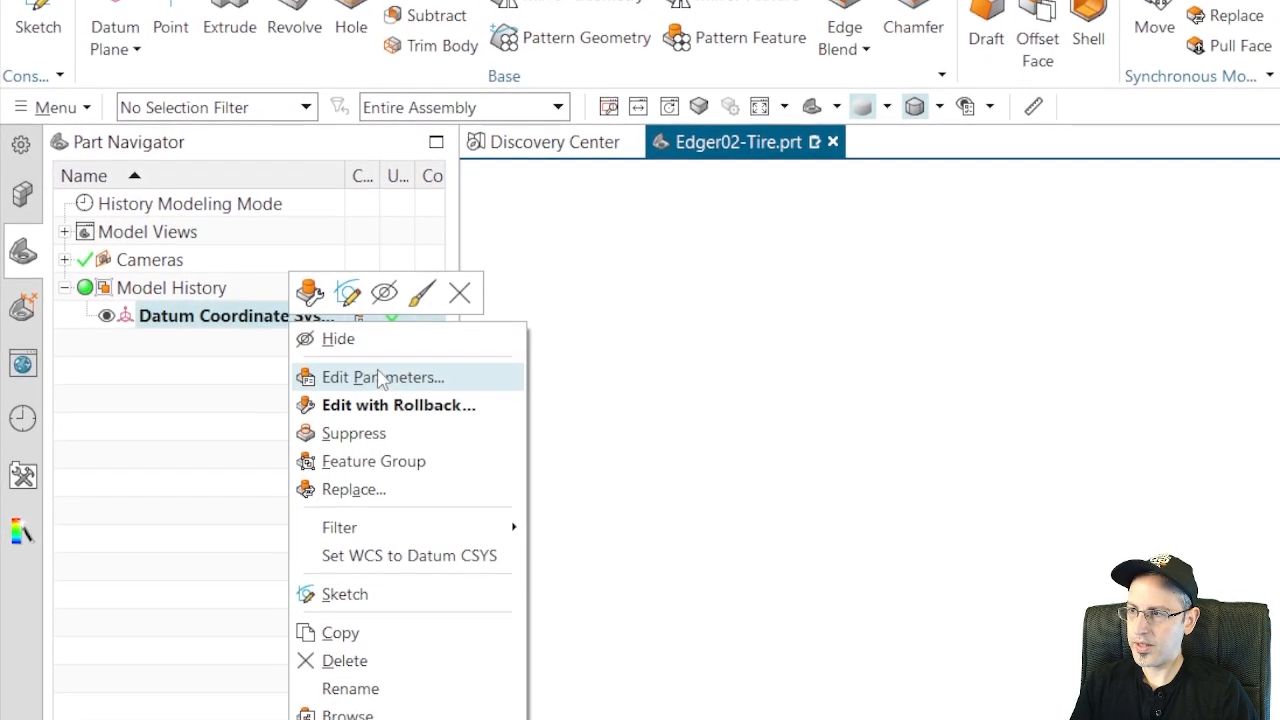
click(368, 412)
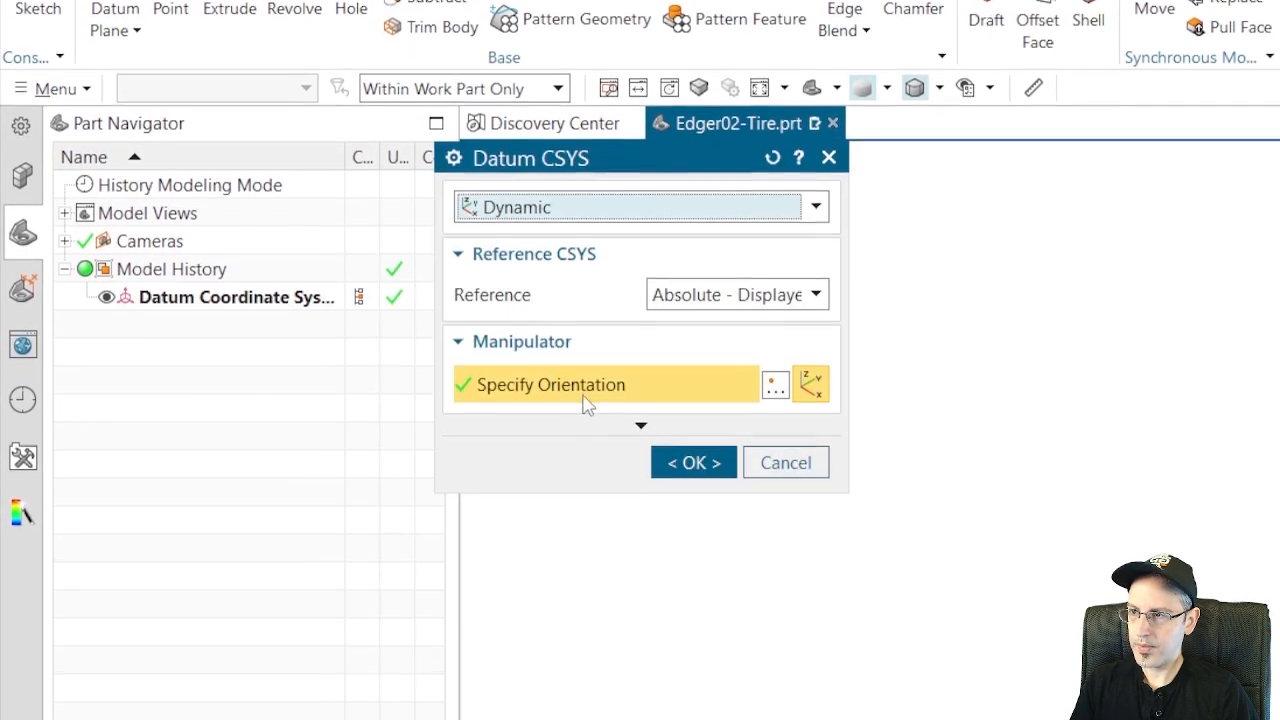
click(640, 375)
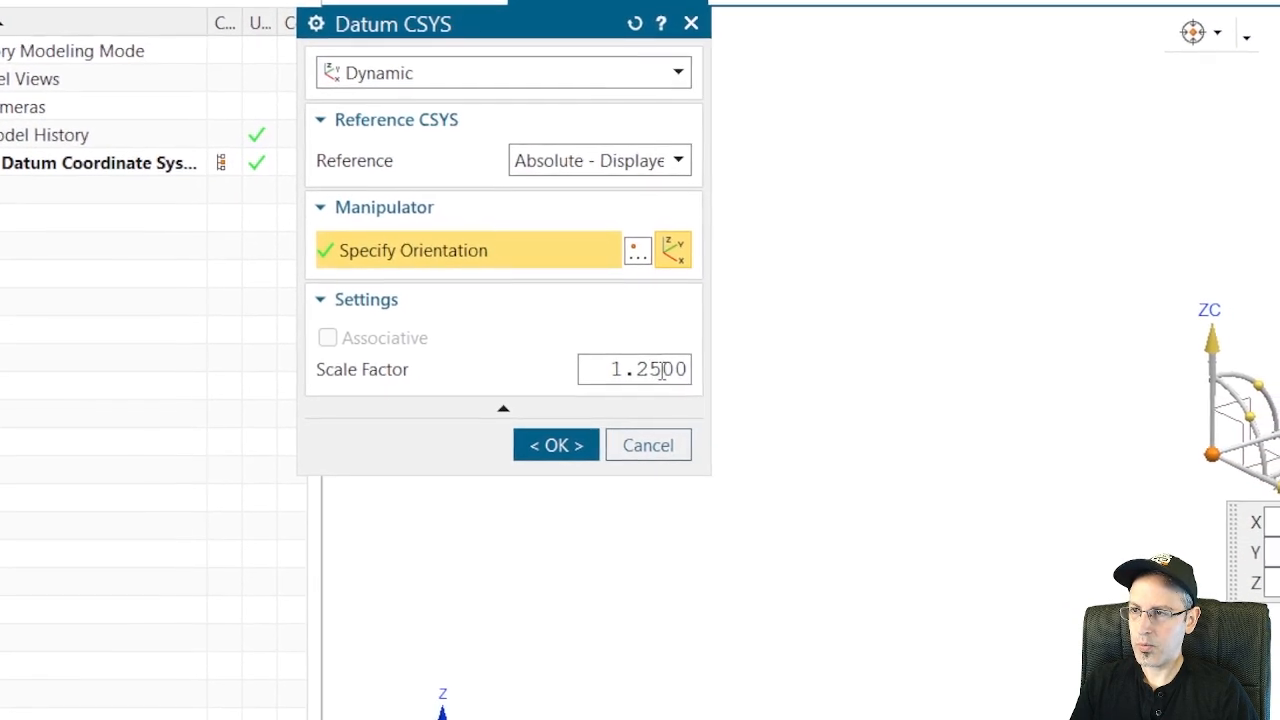
drag(679, 377, 532, 375)
text(2.)
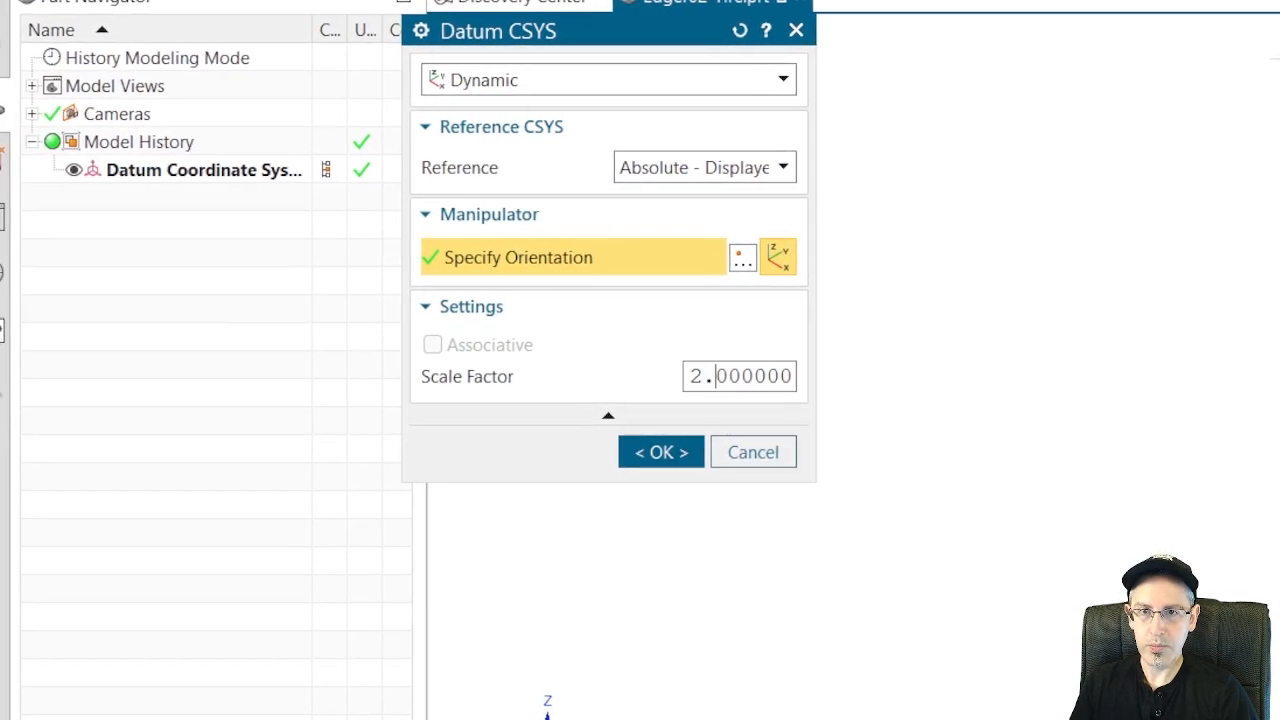
text(1)
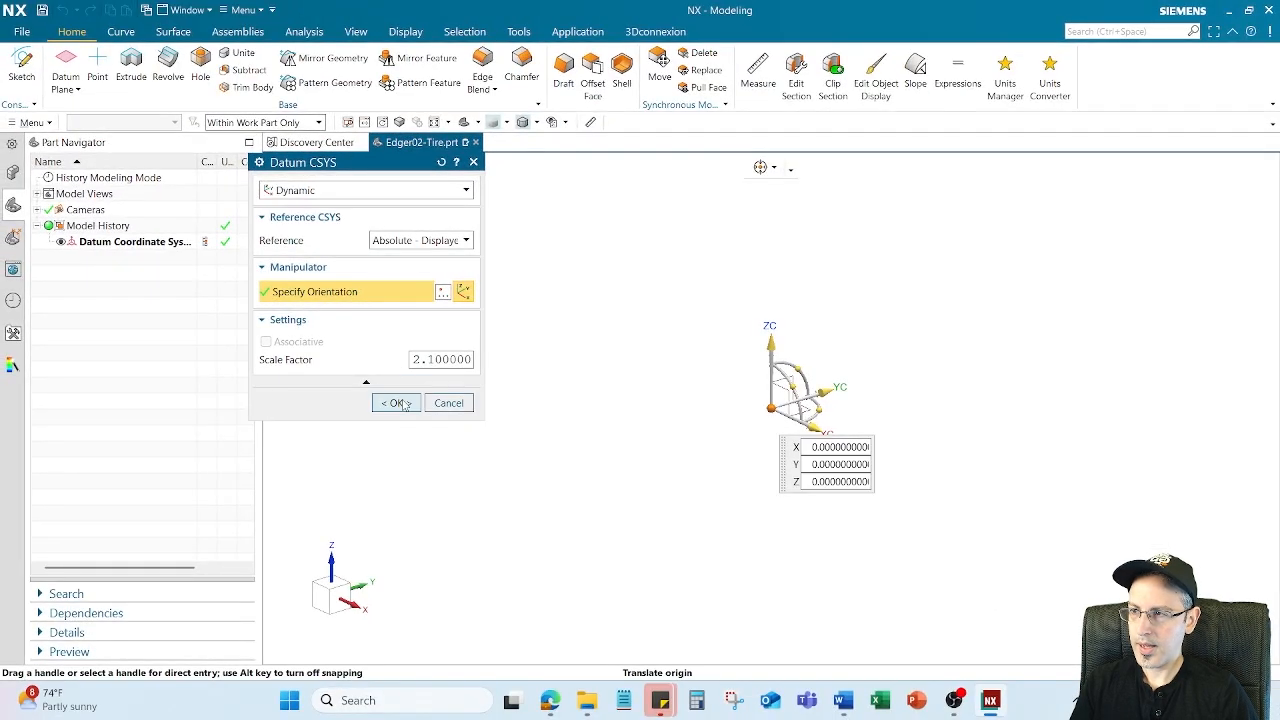
click(396, 403)
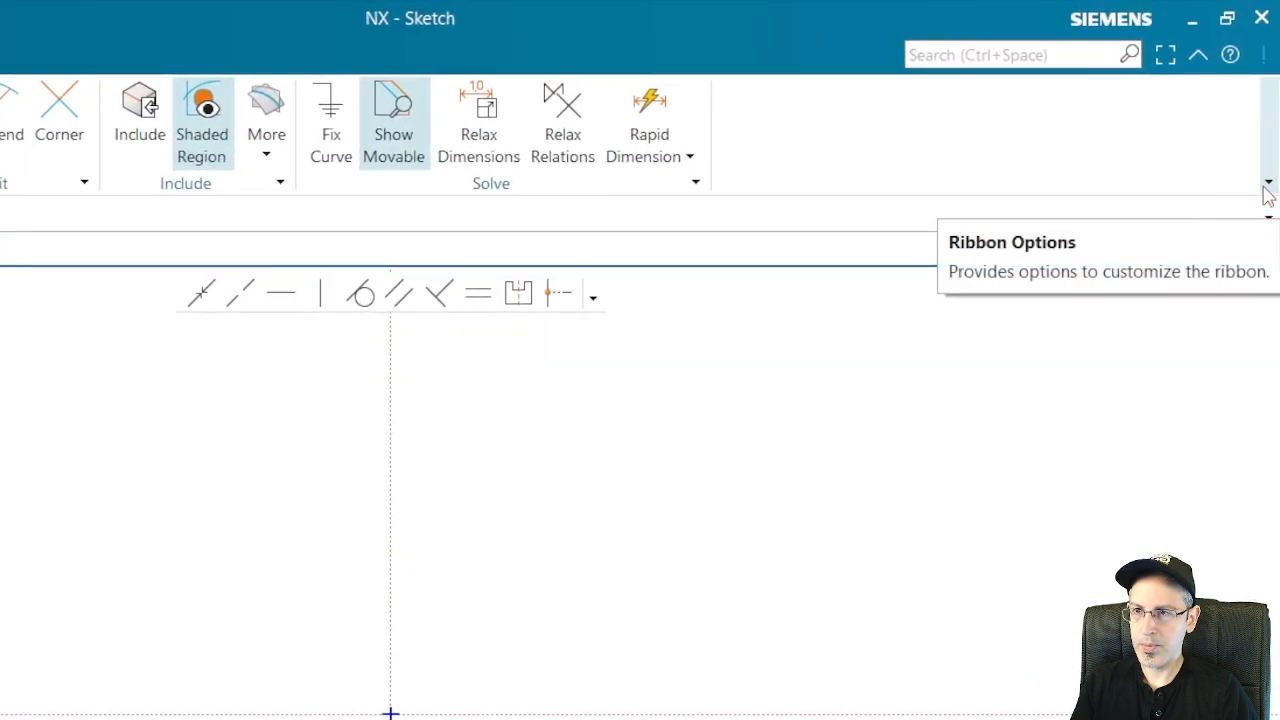
Customize the sketch ribbon by finding the Measure command and adding it after the Solve group.
click(1268, 195)
click(1129, 540)
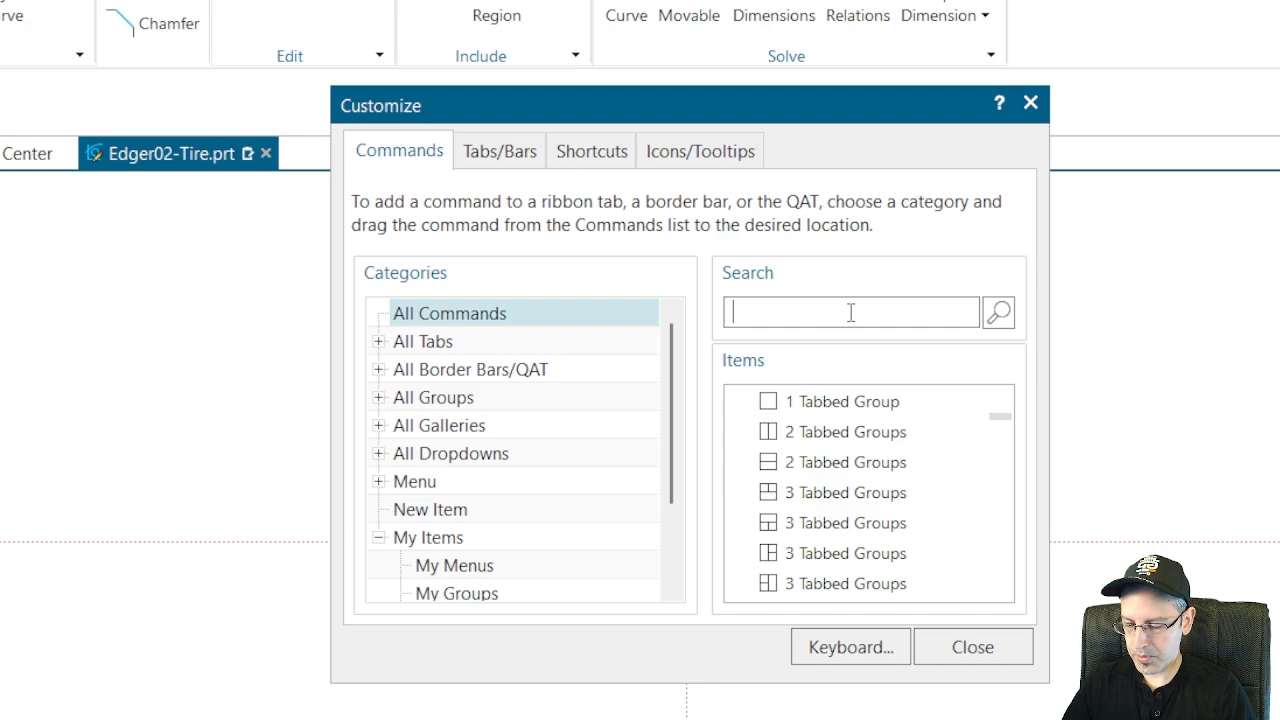
text(Measure)
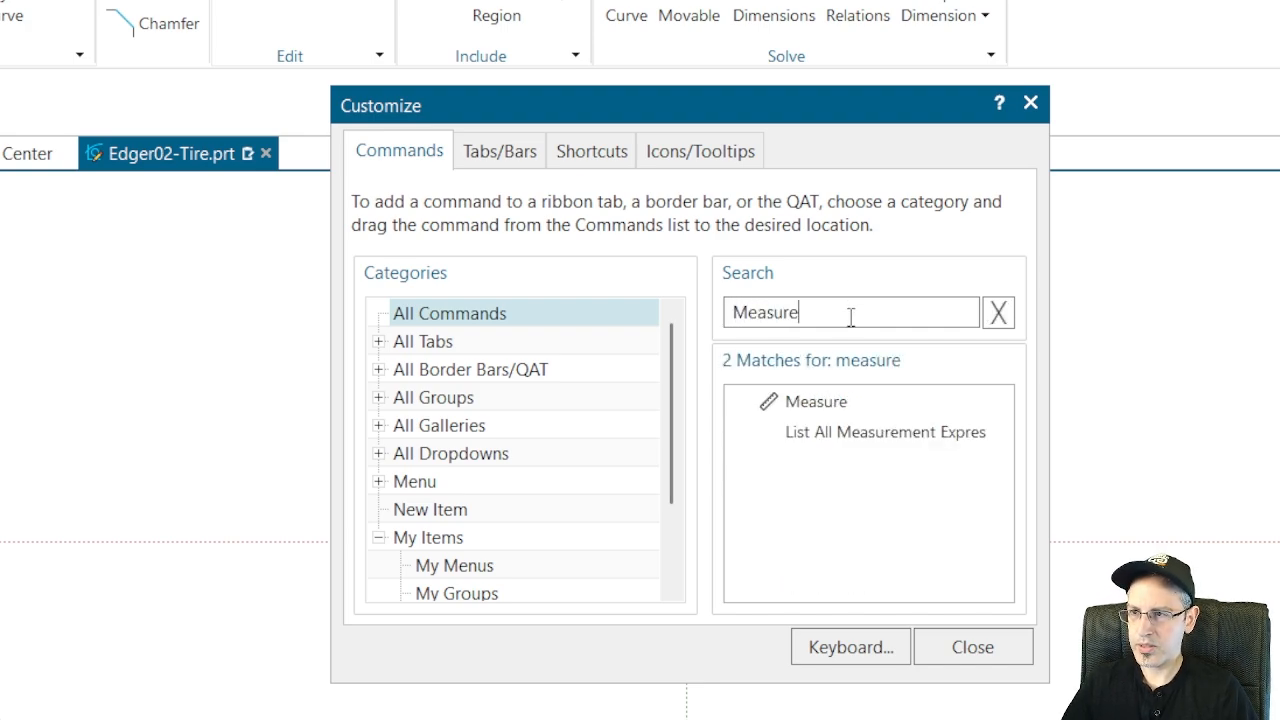
click(827, 407)
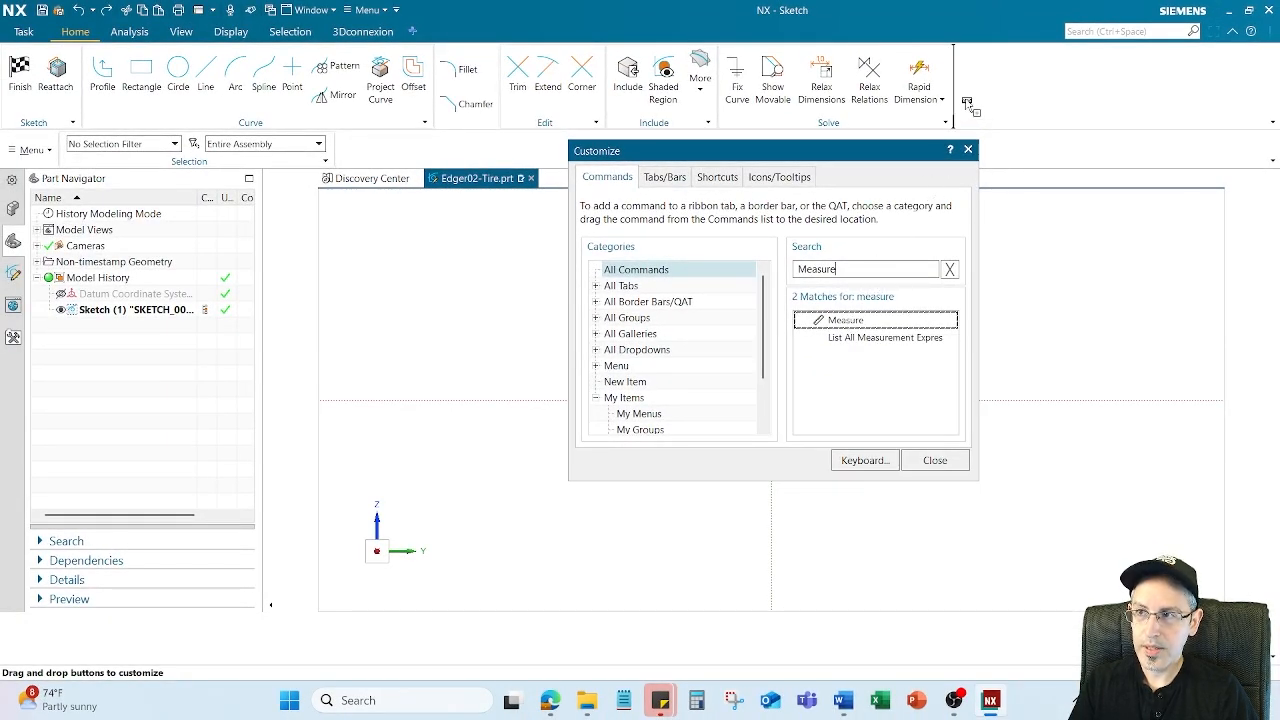
drag(970, 108, 581, 89)
drag(554, 84, 684, 86)
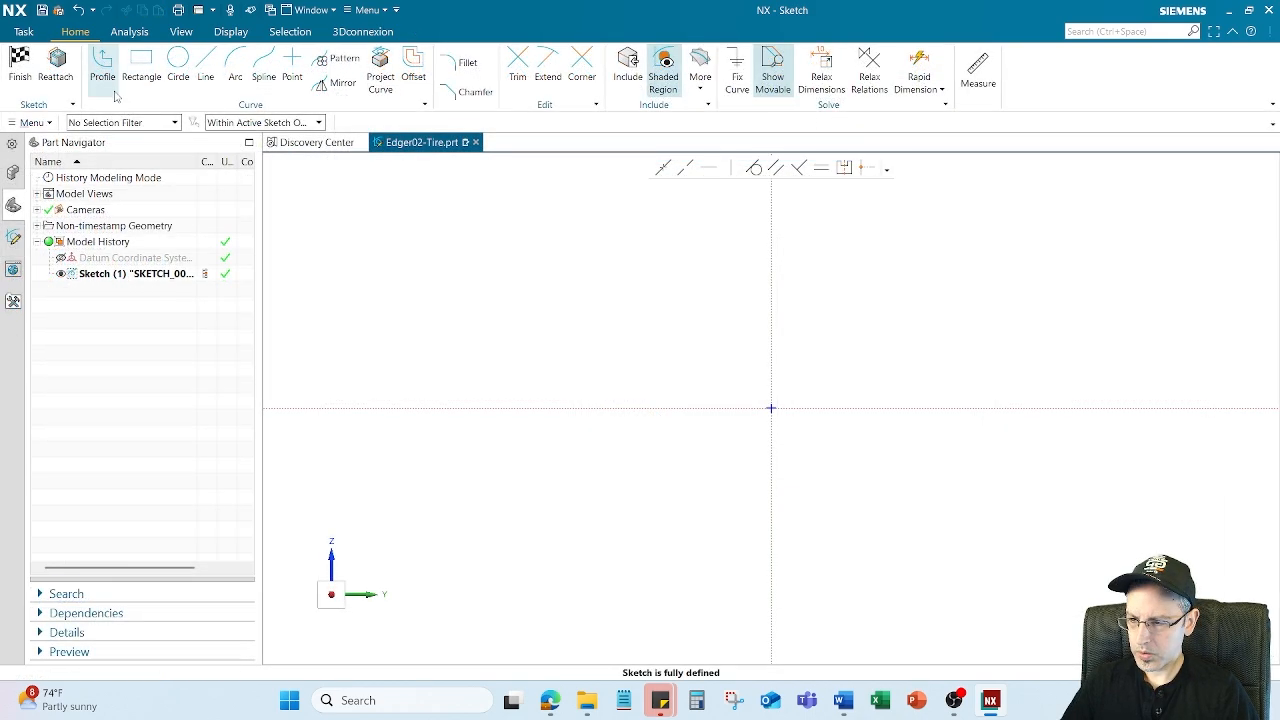
Enable the View Group on the sketch environment's top border bar.
click(103, 78)
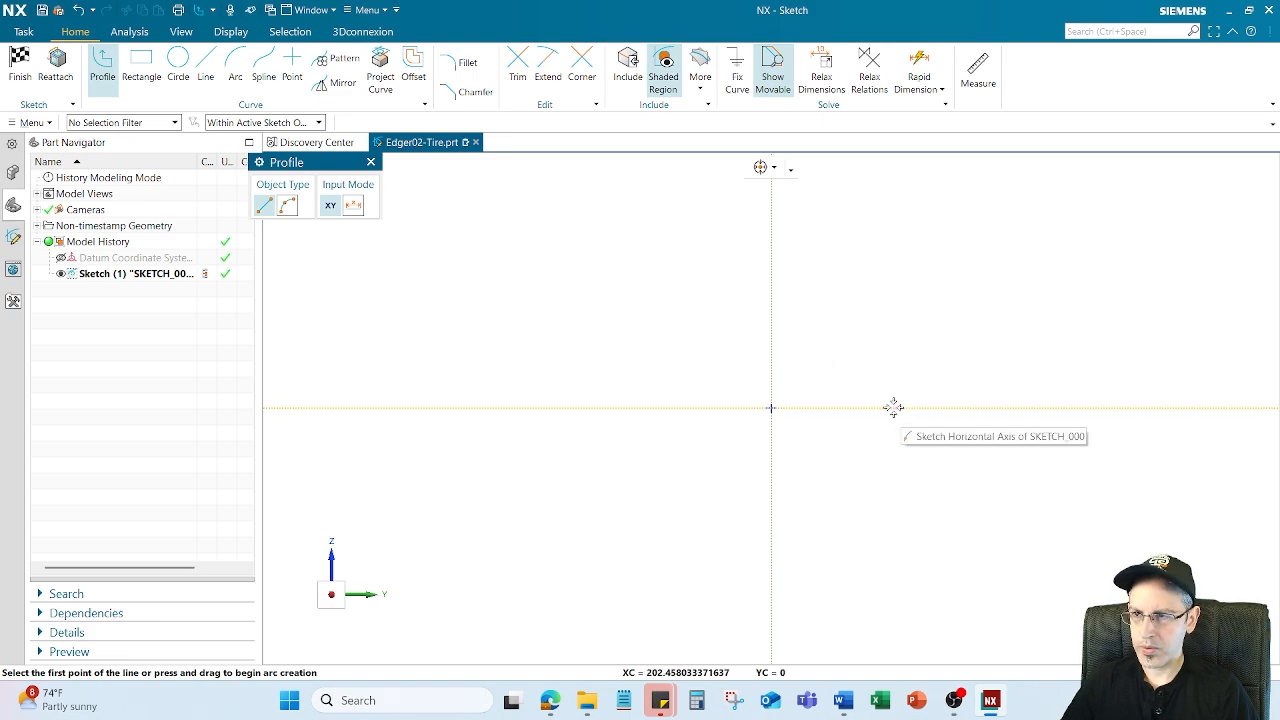
key(Escape)
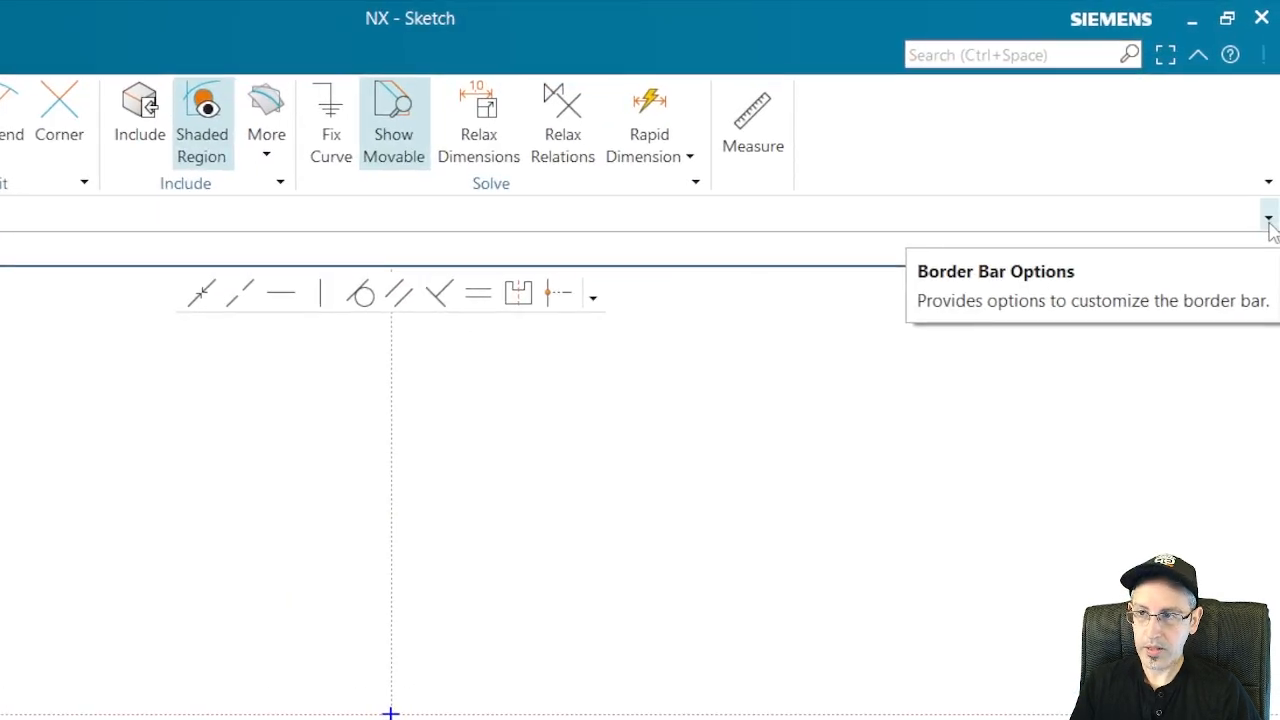
click(1268, 220)
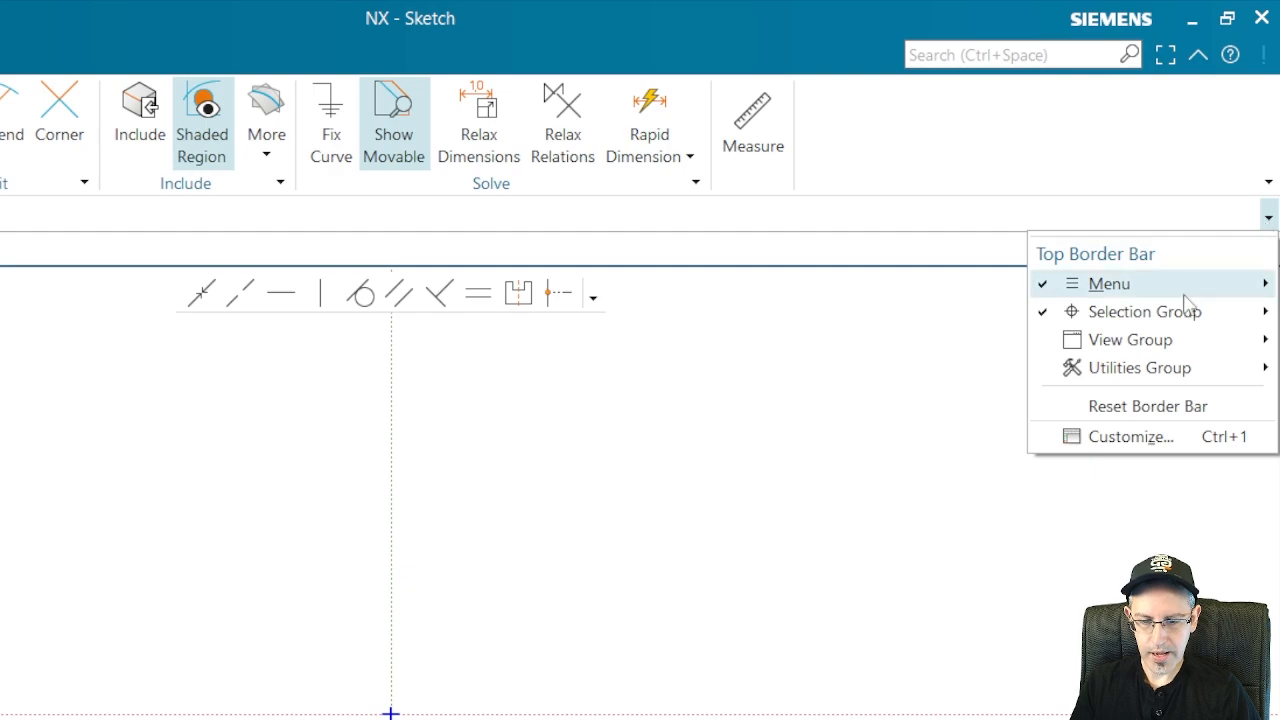
click(1154, 341)
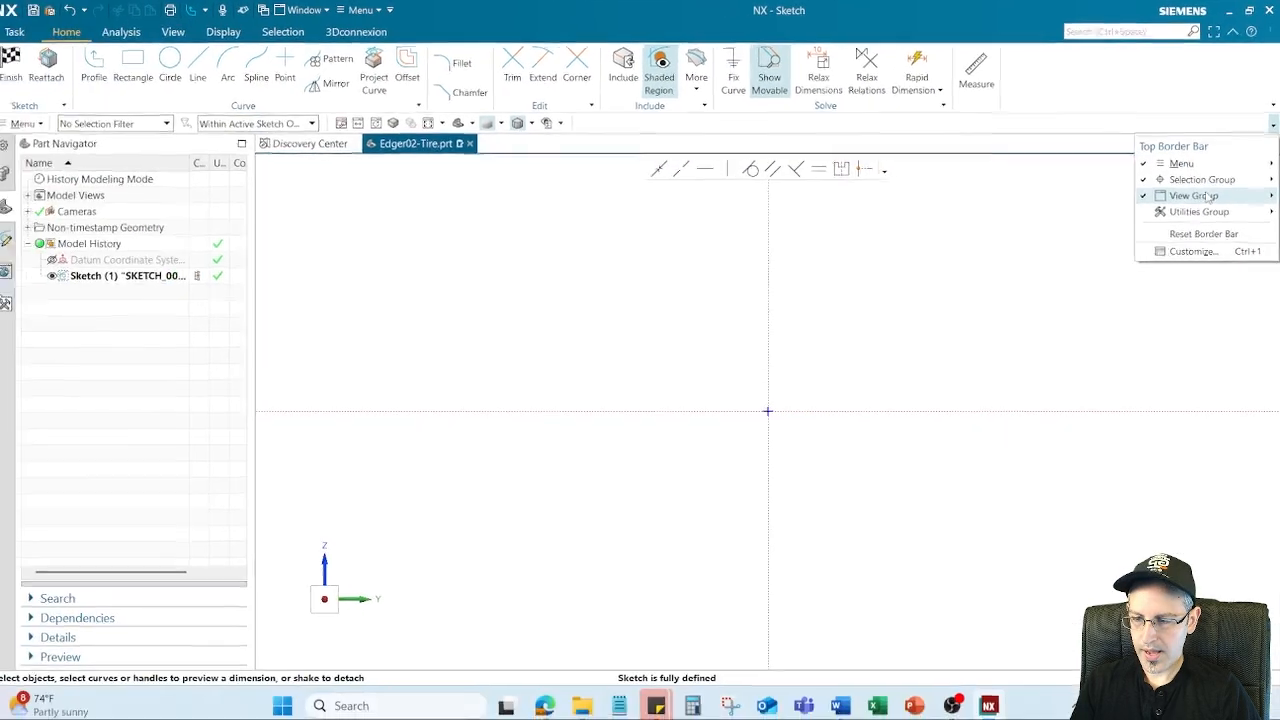
click(944, 148)
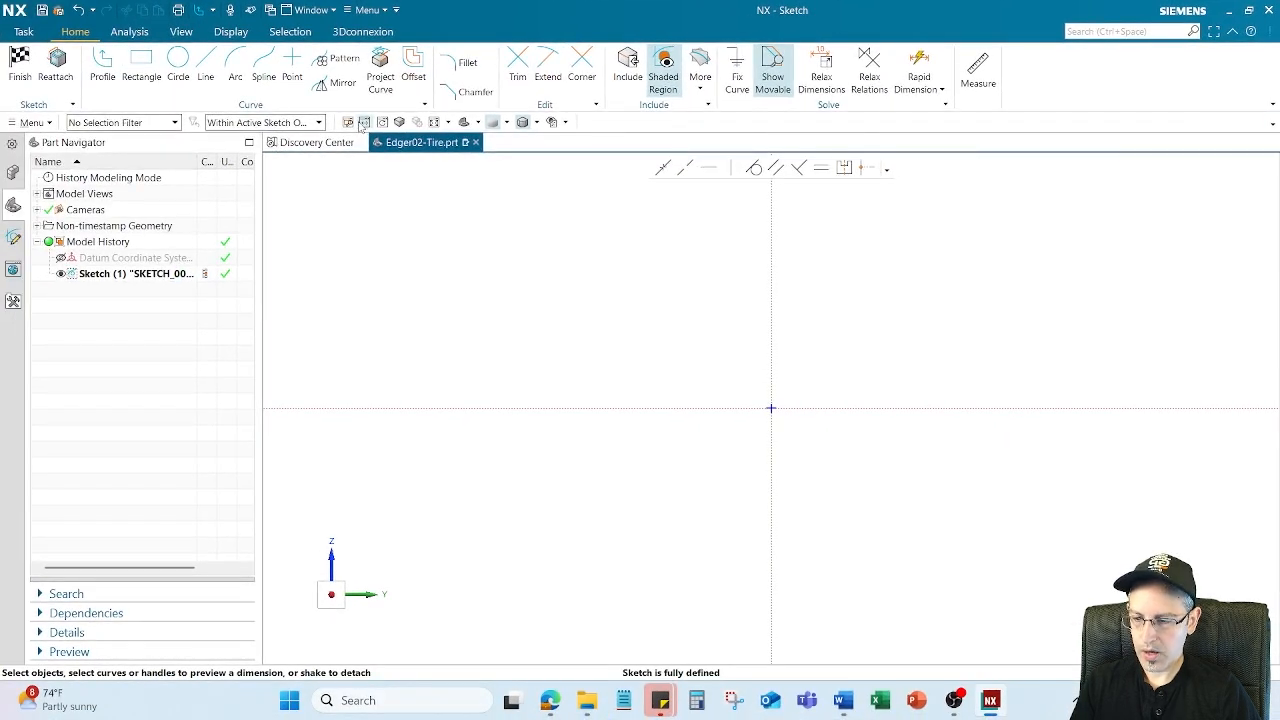
click(478, 122)
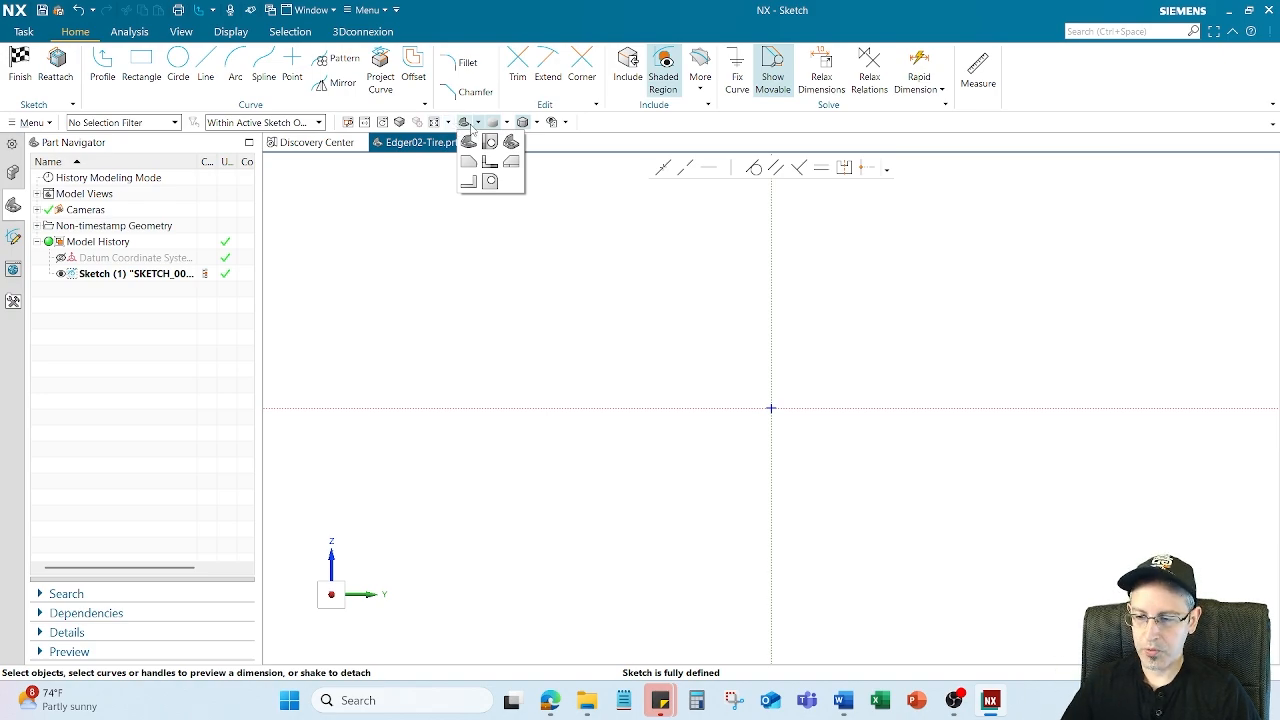
click(447, 122)
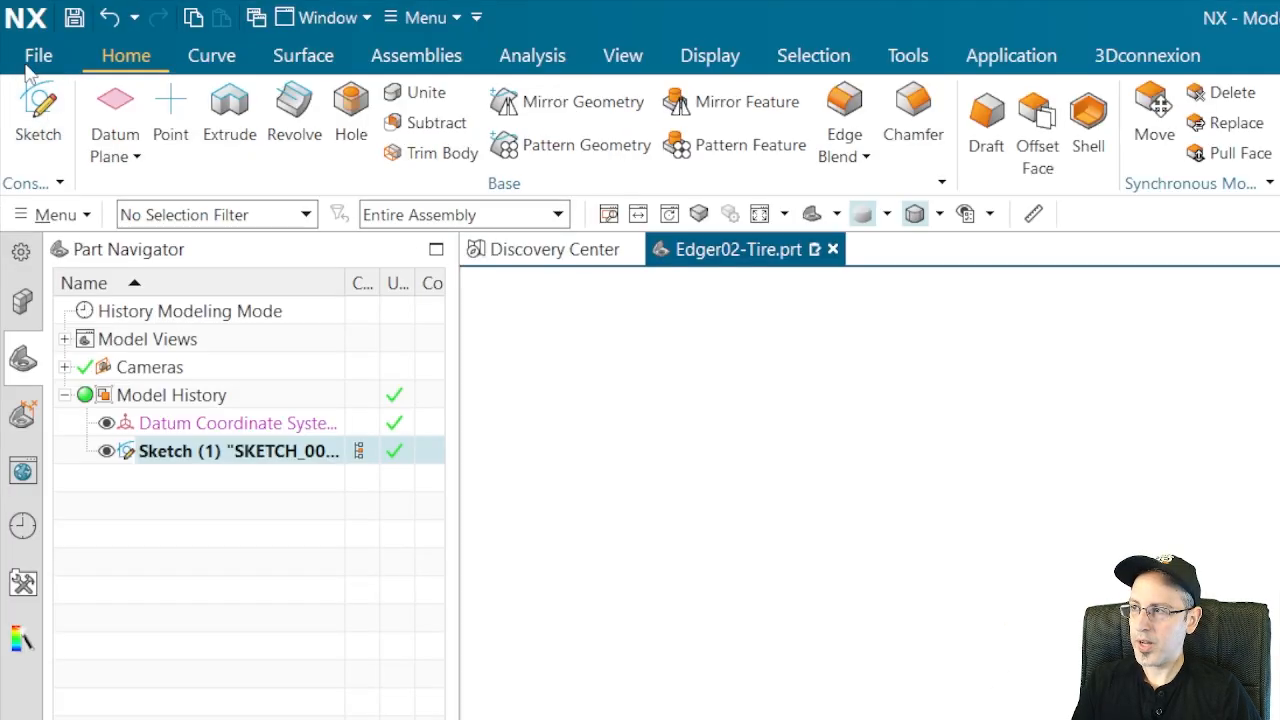
click(38, 57)
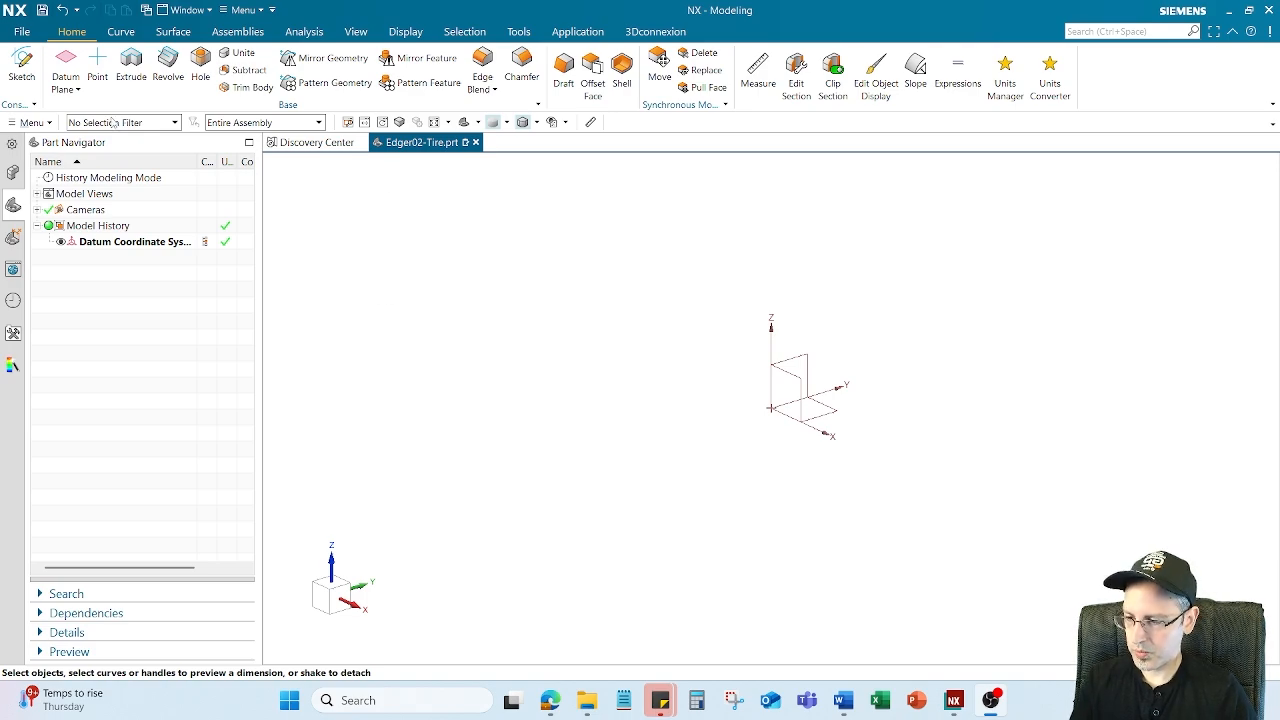
Start a sketch on the YZ plane of the datum coordinate system.
click(22, 68)
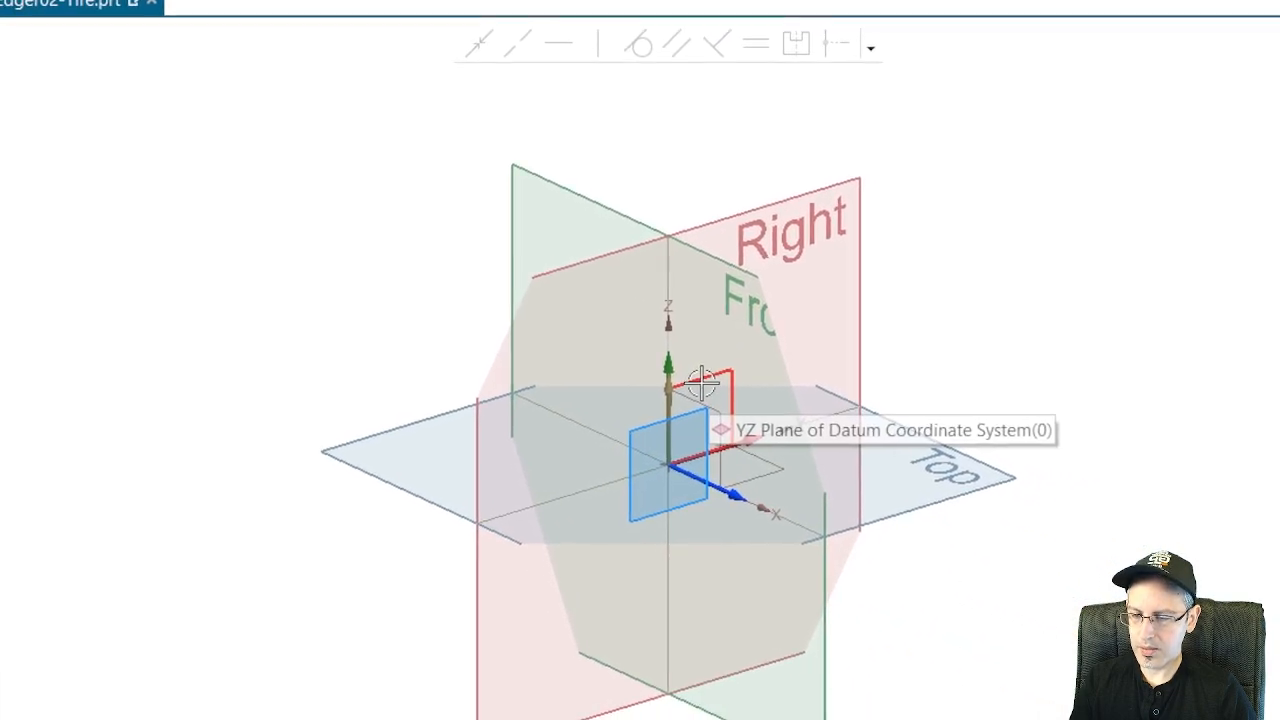
click(700, 385)
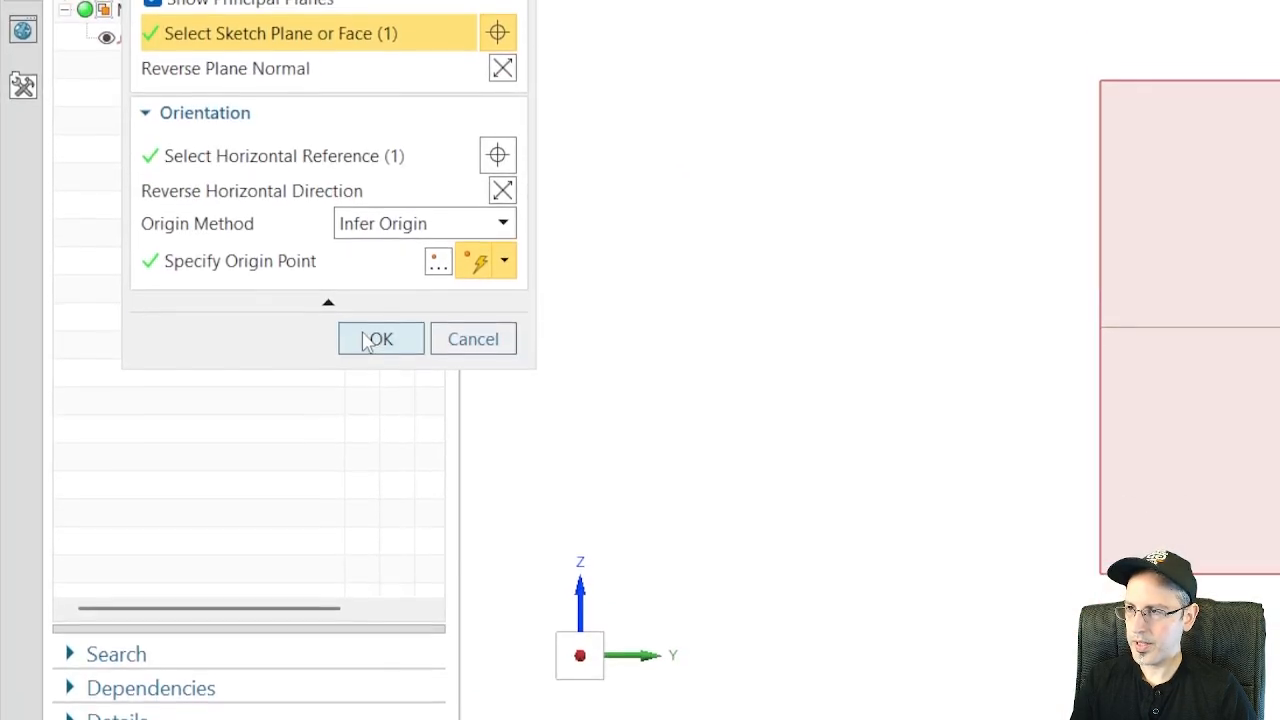
click(372, 340)
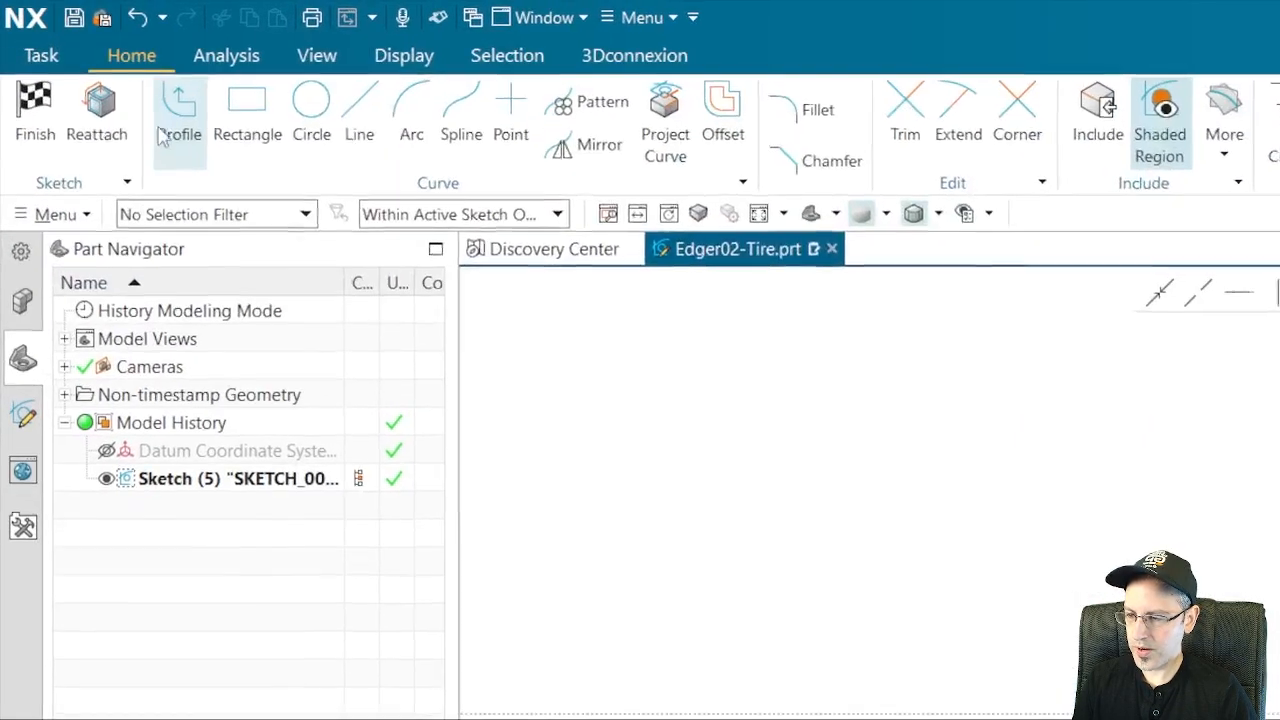
Draw a single horizontal Profile line along the sketch's horizontal axis, starting a short distance to the right of the origin.
click(102, 65)
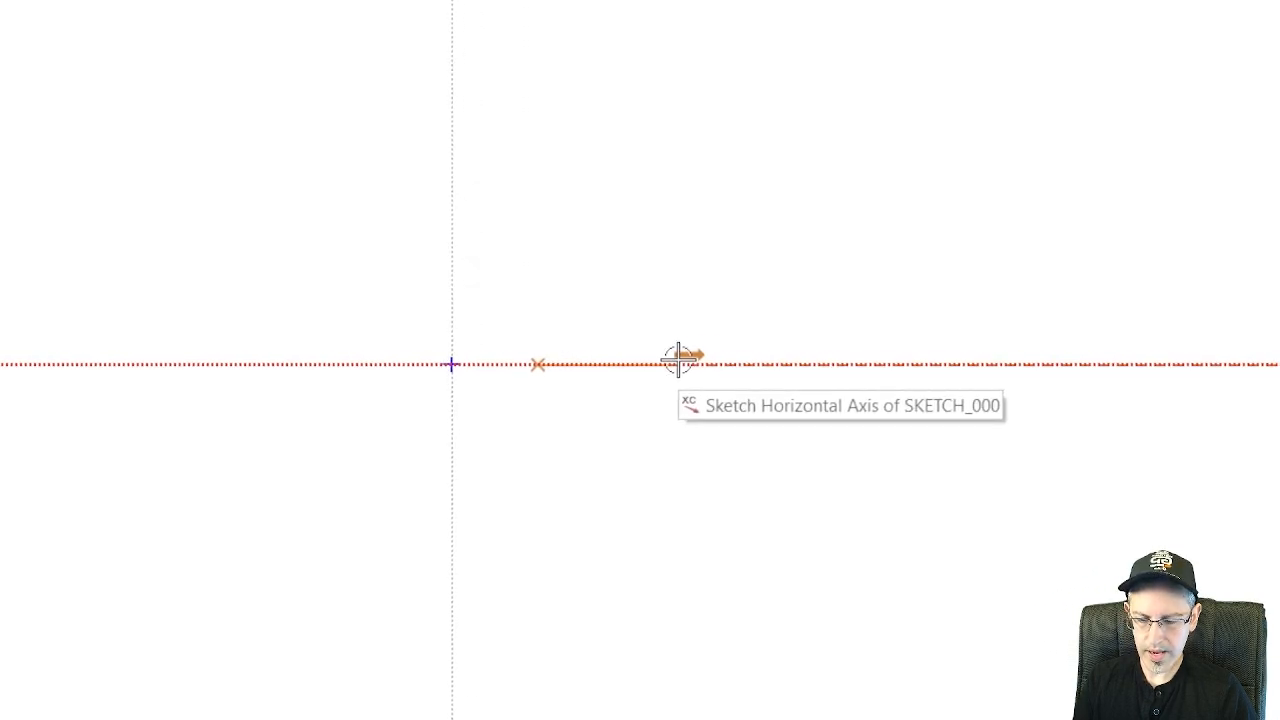
click(776, 363)
key(Escape)
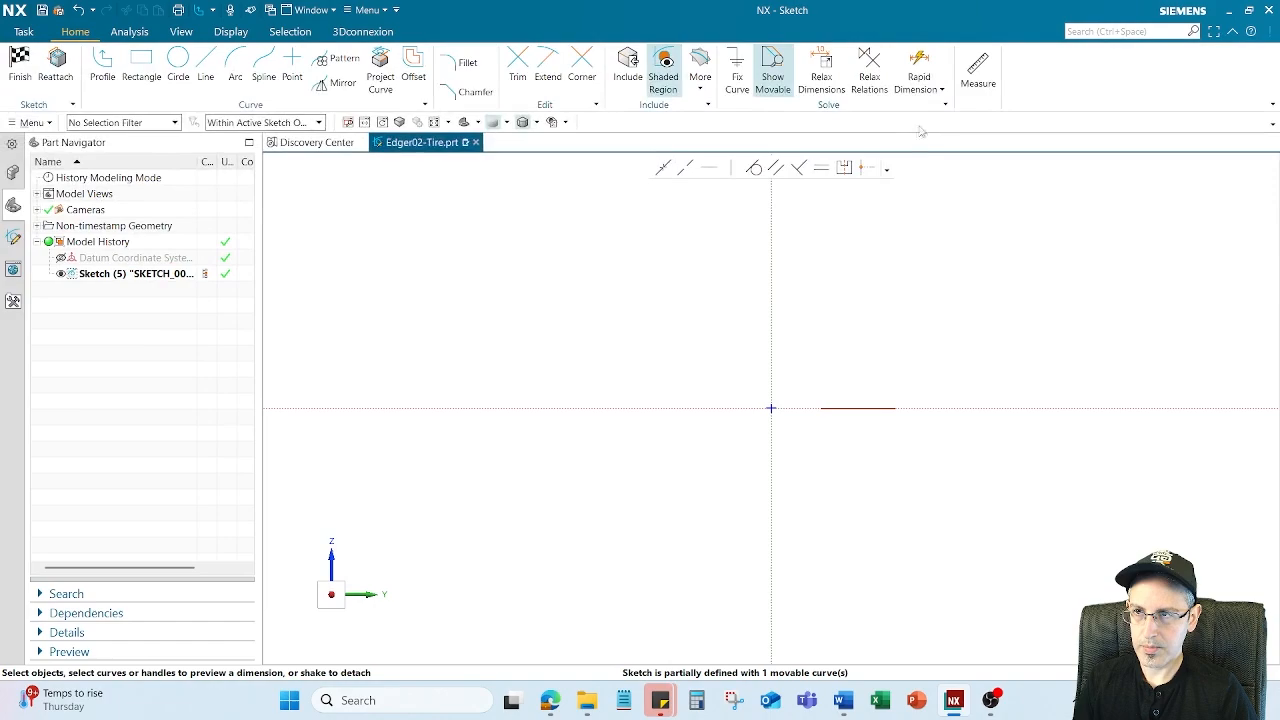
Dimension the horizontal distance from the sketch origin to the line's nearer endpoint and set it to 45 mm.
click(919, 70)
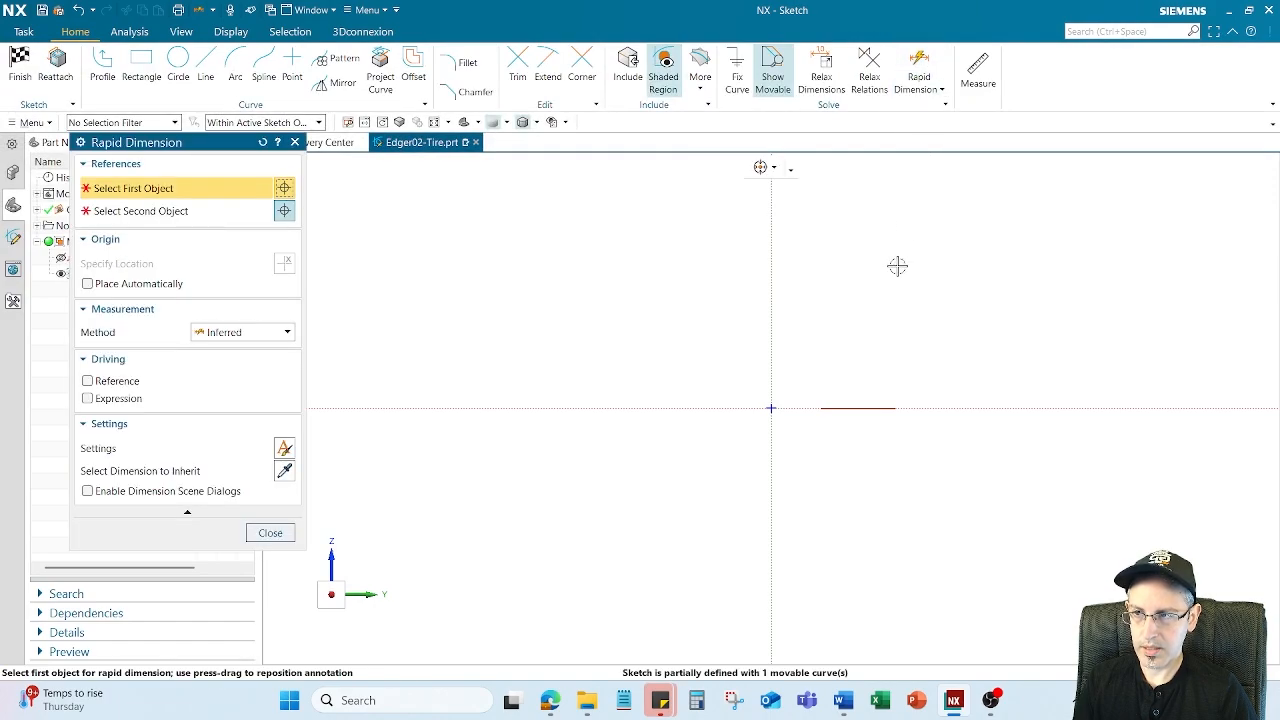
click(821, 408)
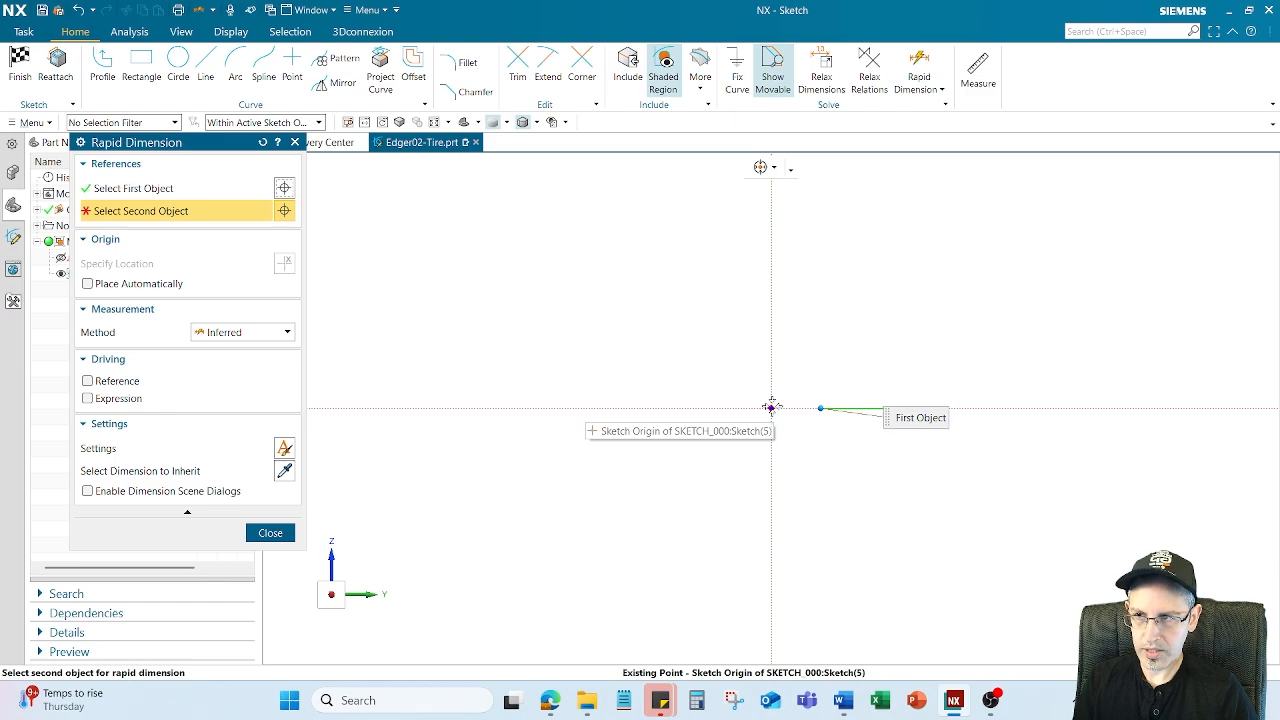
click(771, 407)
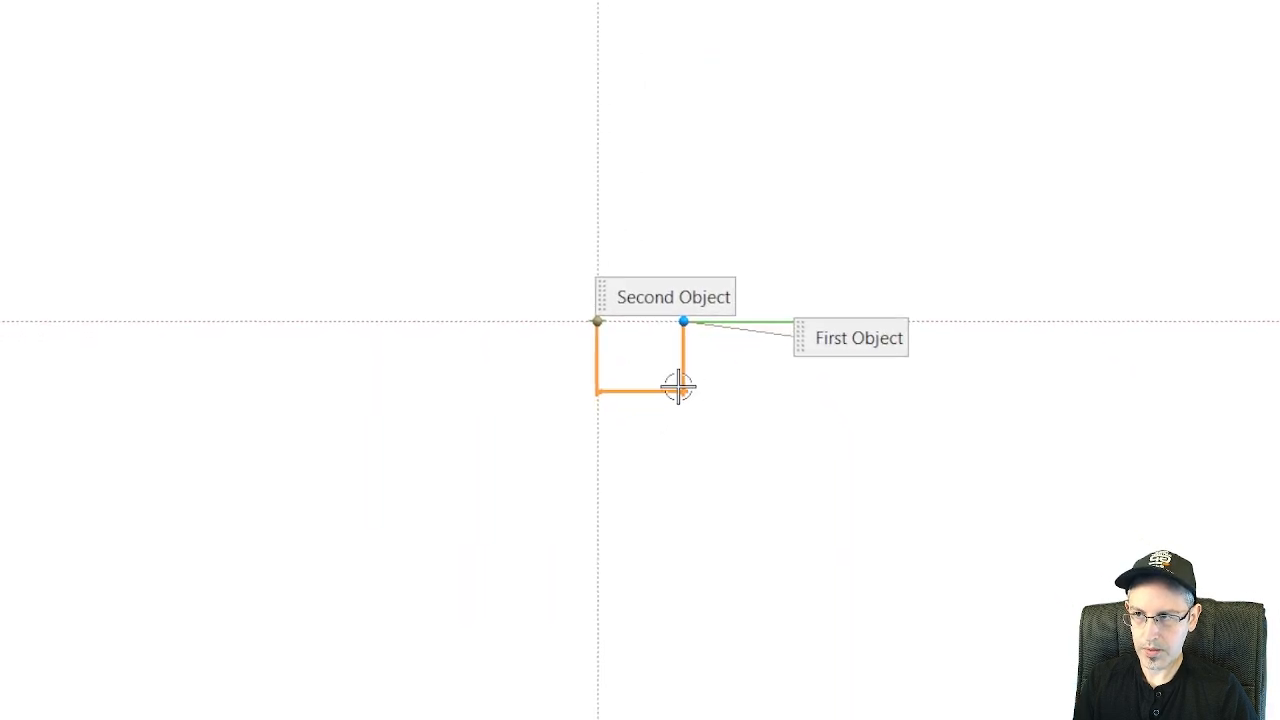
click(638, 359)
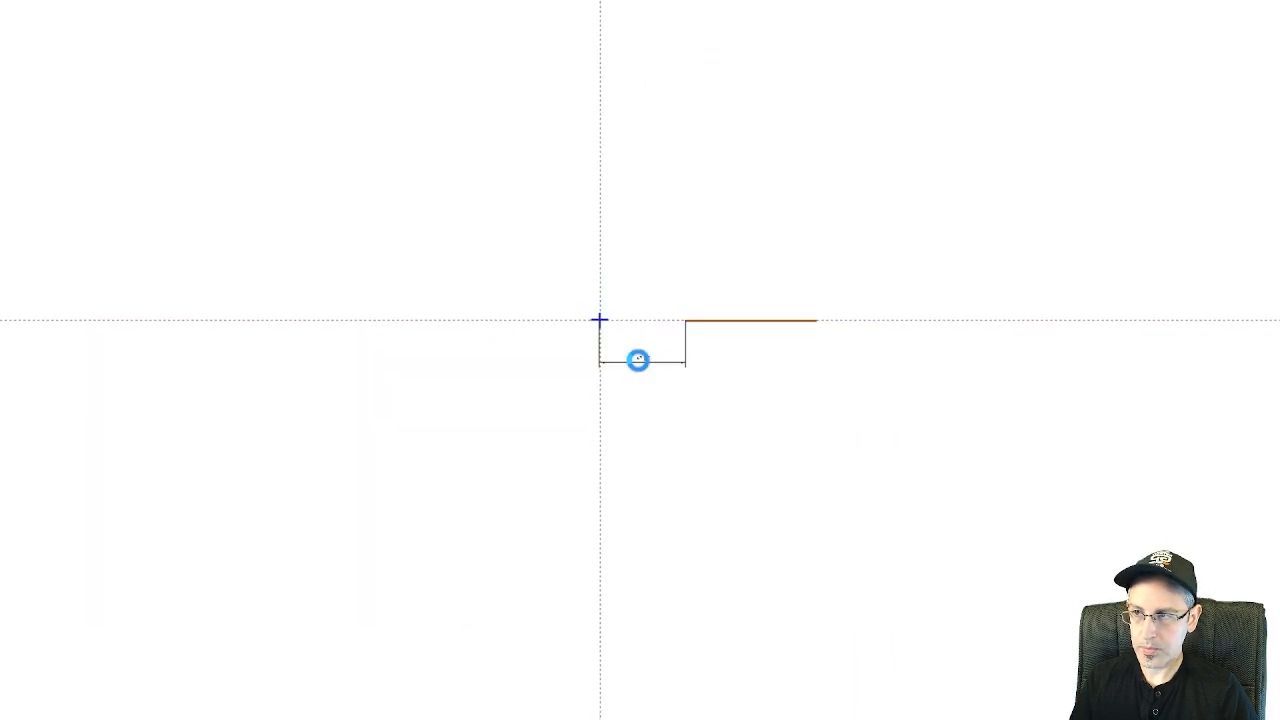
text(45)
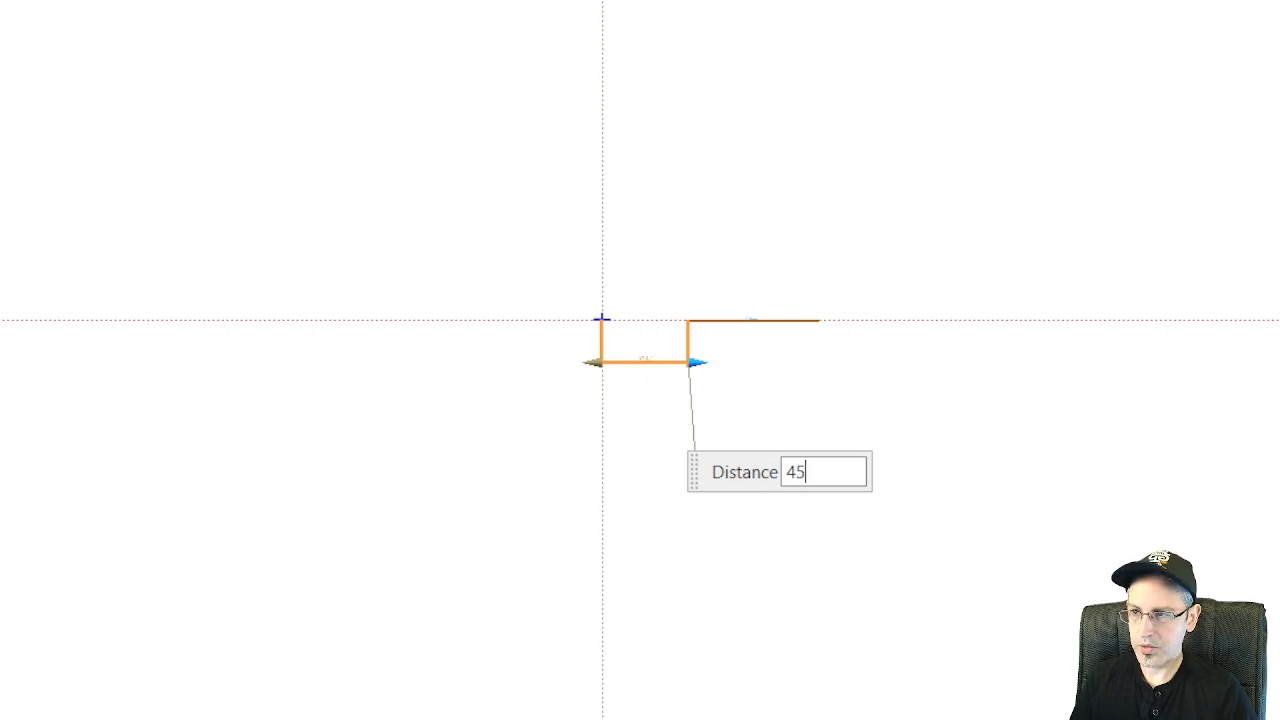
key(Return)
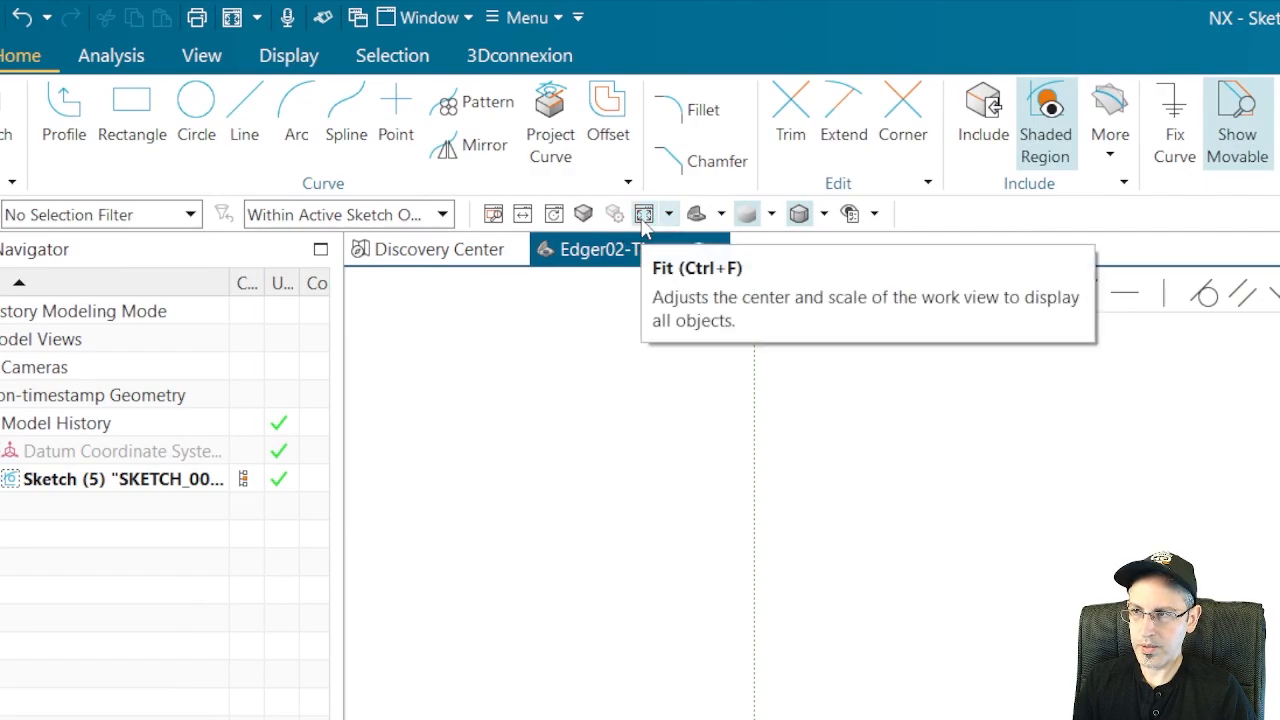
click(643, 214)
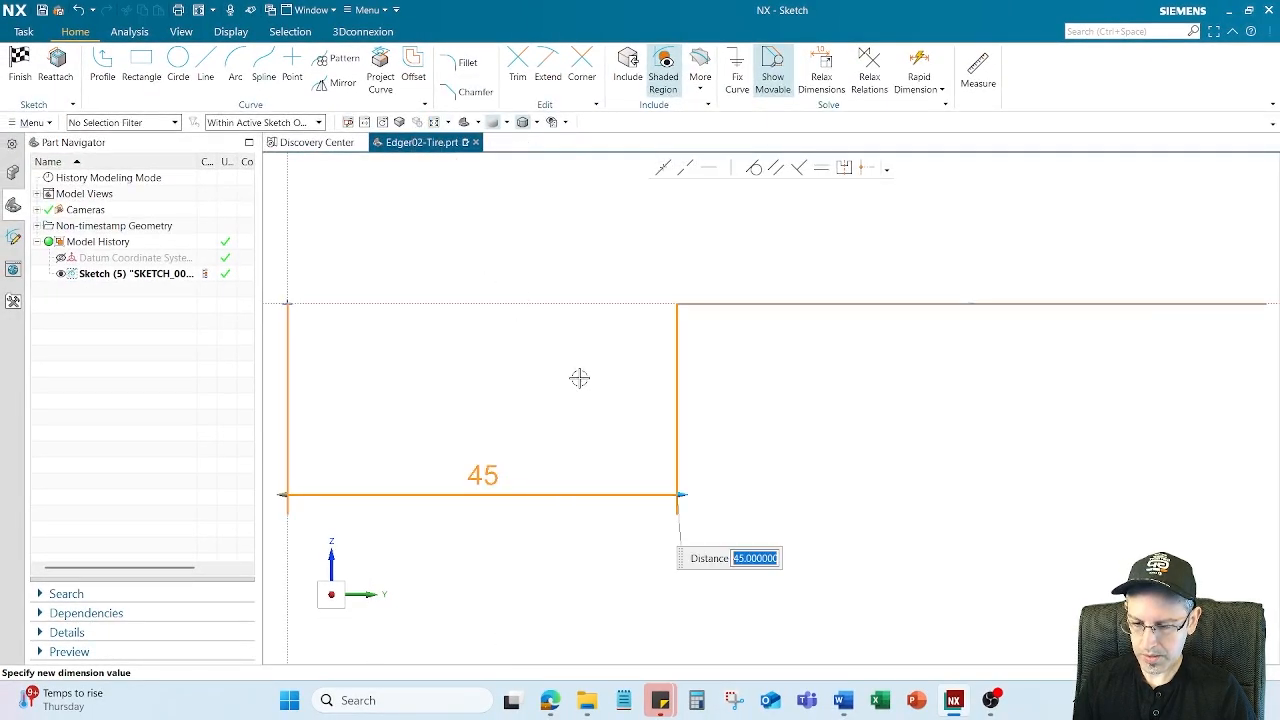
scroll(565, 385, down, 1)
key(Escape)
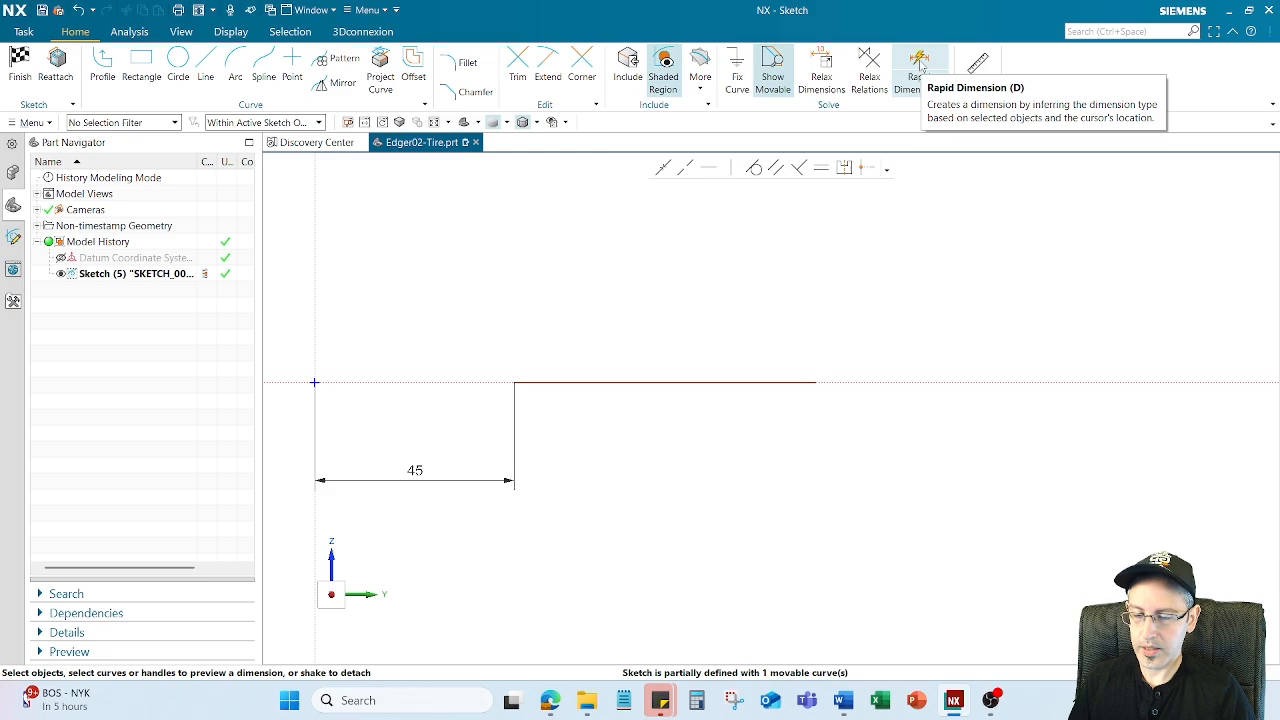
Dimension the length of the horizontal line and set it to 9 mm.
click(922, 63)
click(735, 382)
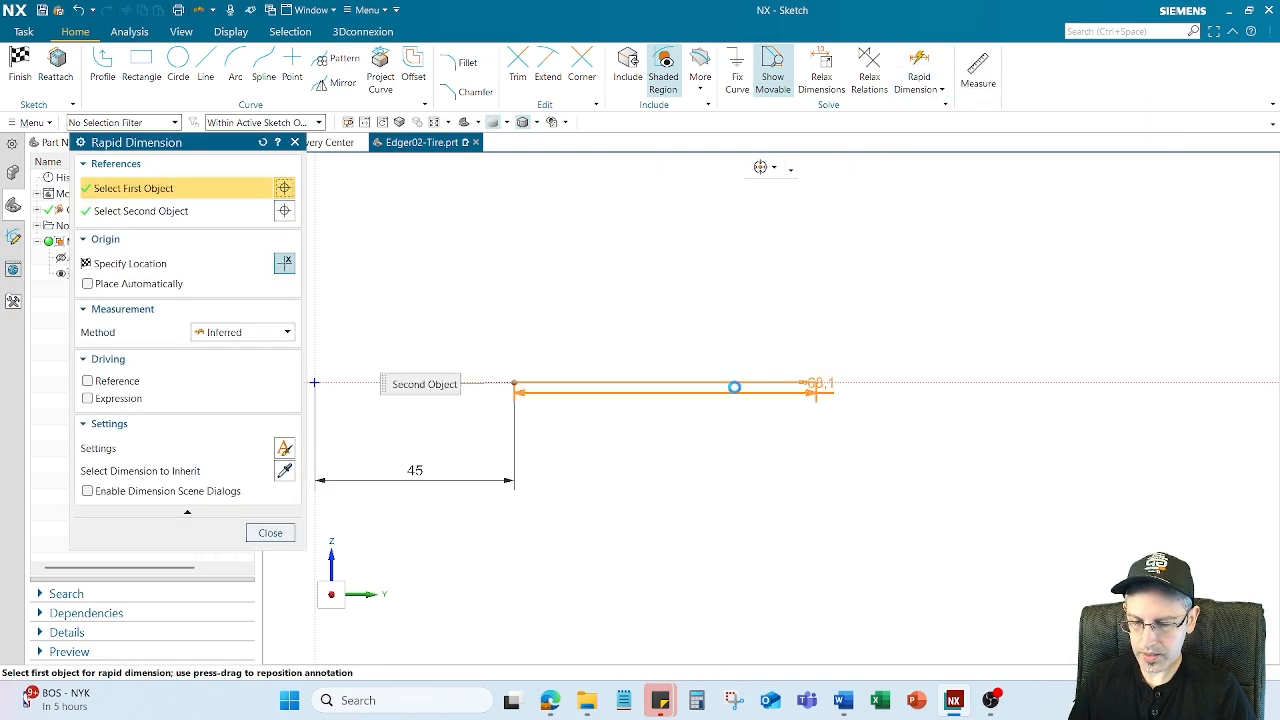
click(668, 455)
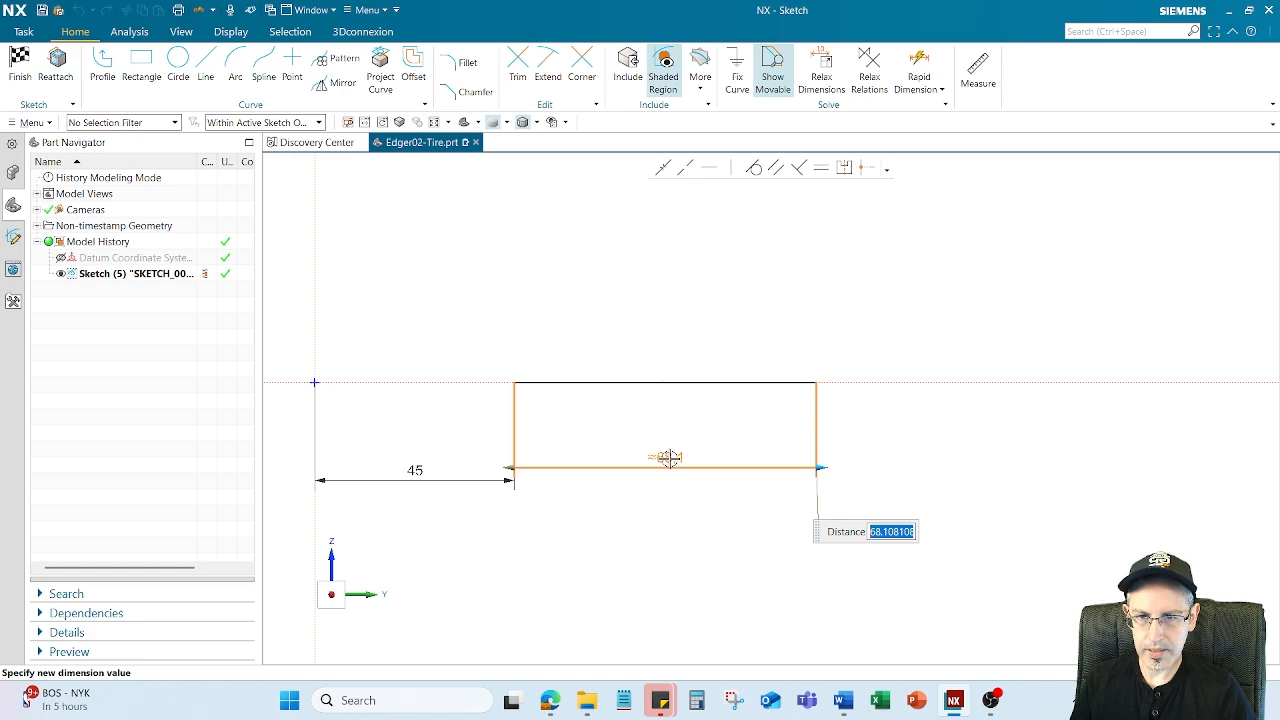
text(9)
key(Return)
Start a Profile at the 9 mm line's outer end and draw a 4.5 mm vertical line upward.
scroll(680, 580, up, 1)
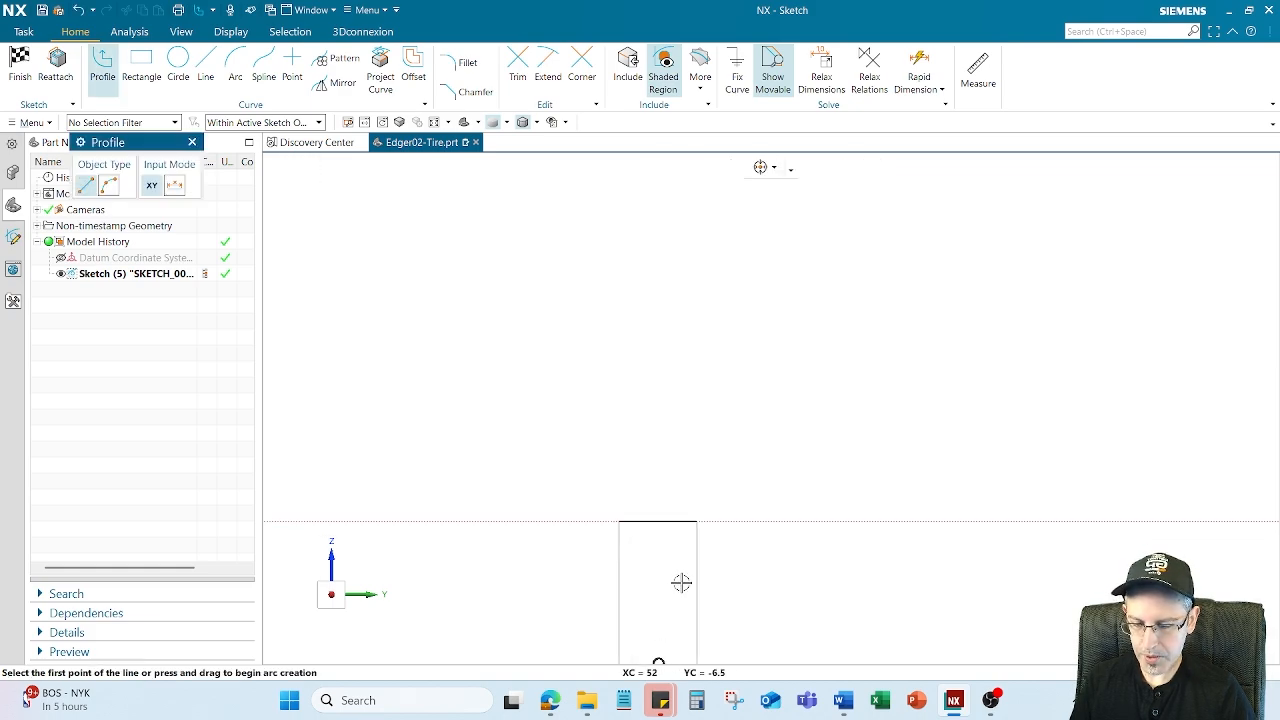
mouse_move(690, 598)
shift+middle_down()
mouse_move(694, 411)
mouse_move(697, 454)
shift+middle_up()
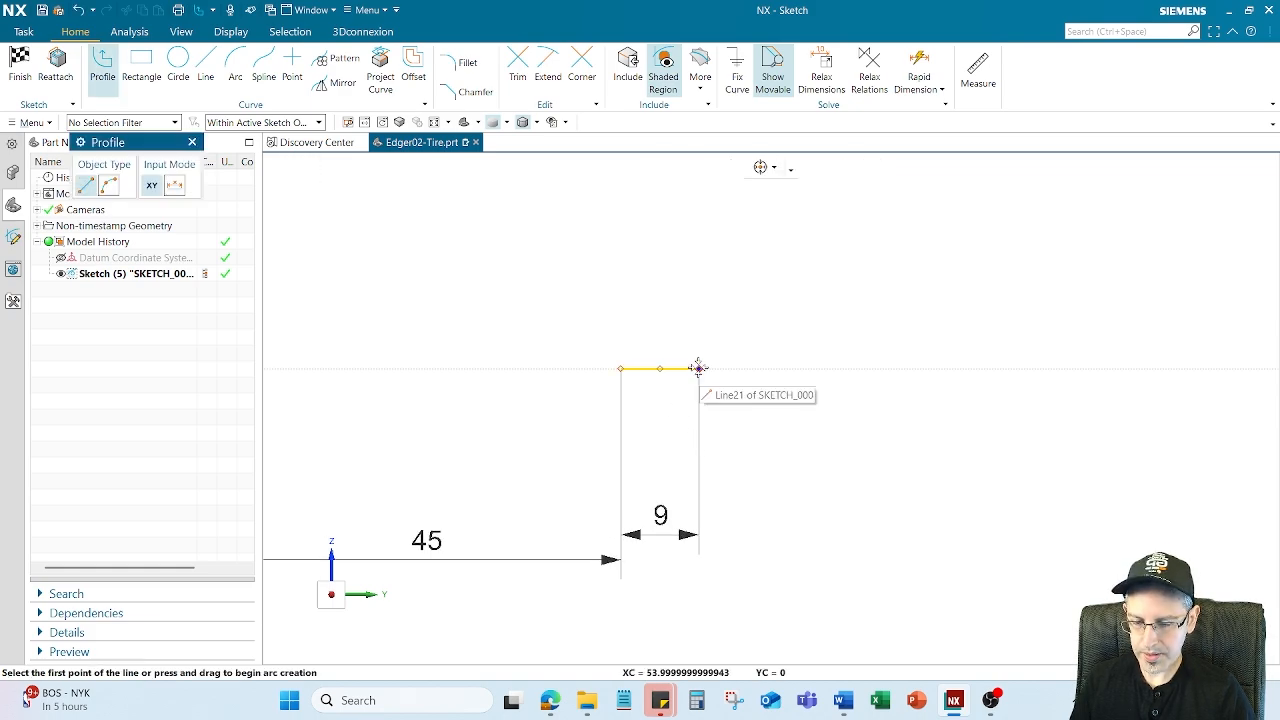
click(698, 368)
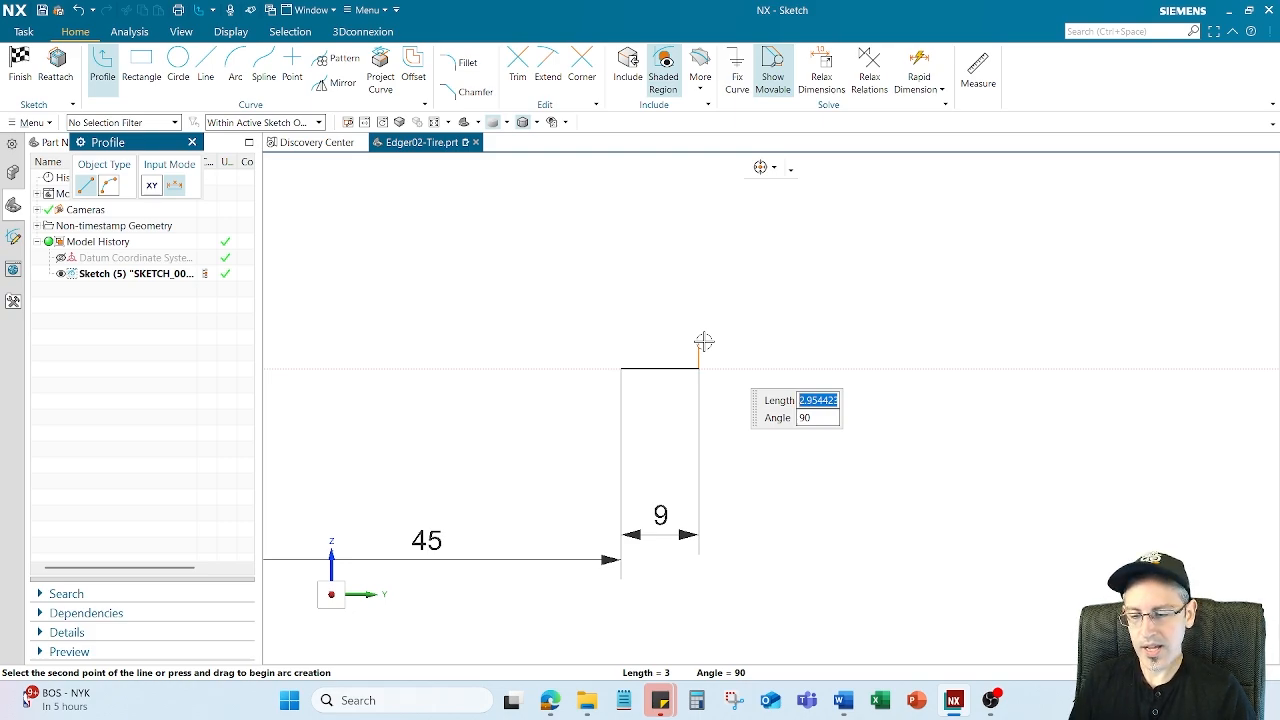
text(4.5)
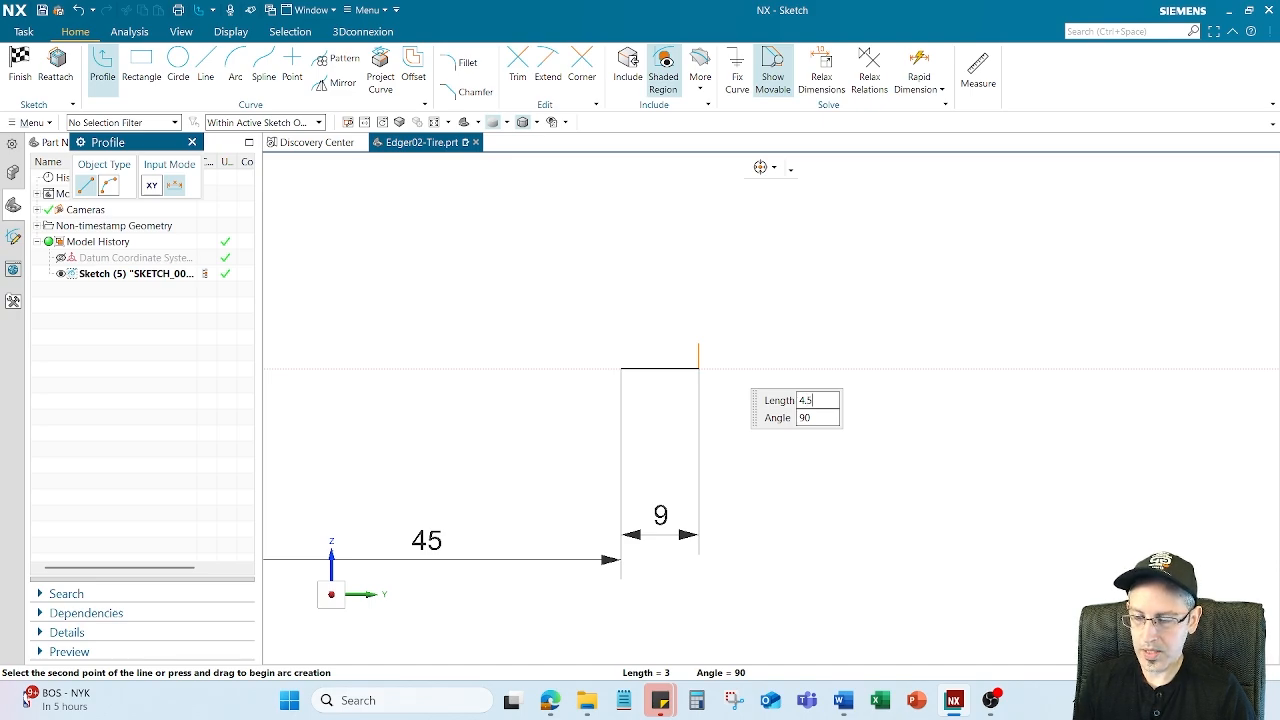
key(Tab)
key(Return)
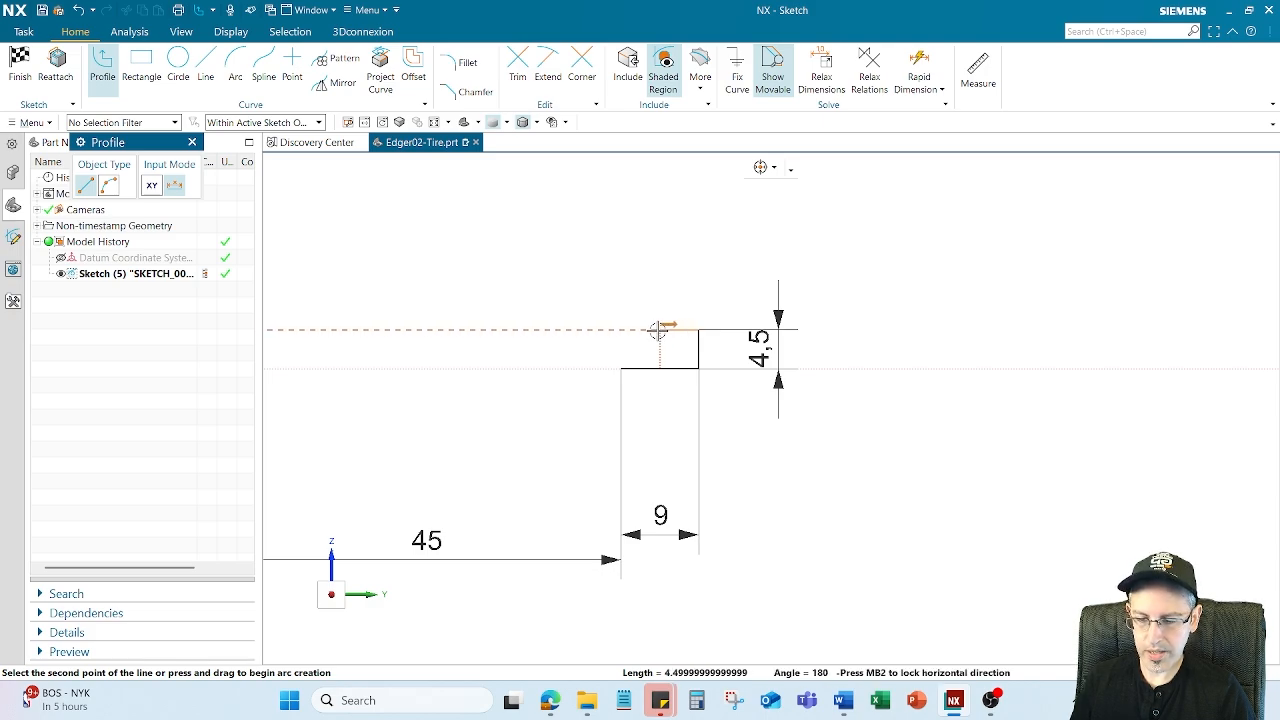
Continue the profile with a notch: 2 mm inward, 2.5 mm upward and back out in line with the outer vertical edge.
key(Tab)
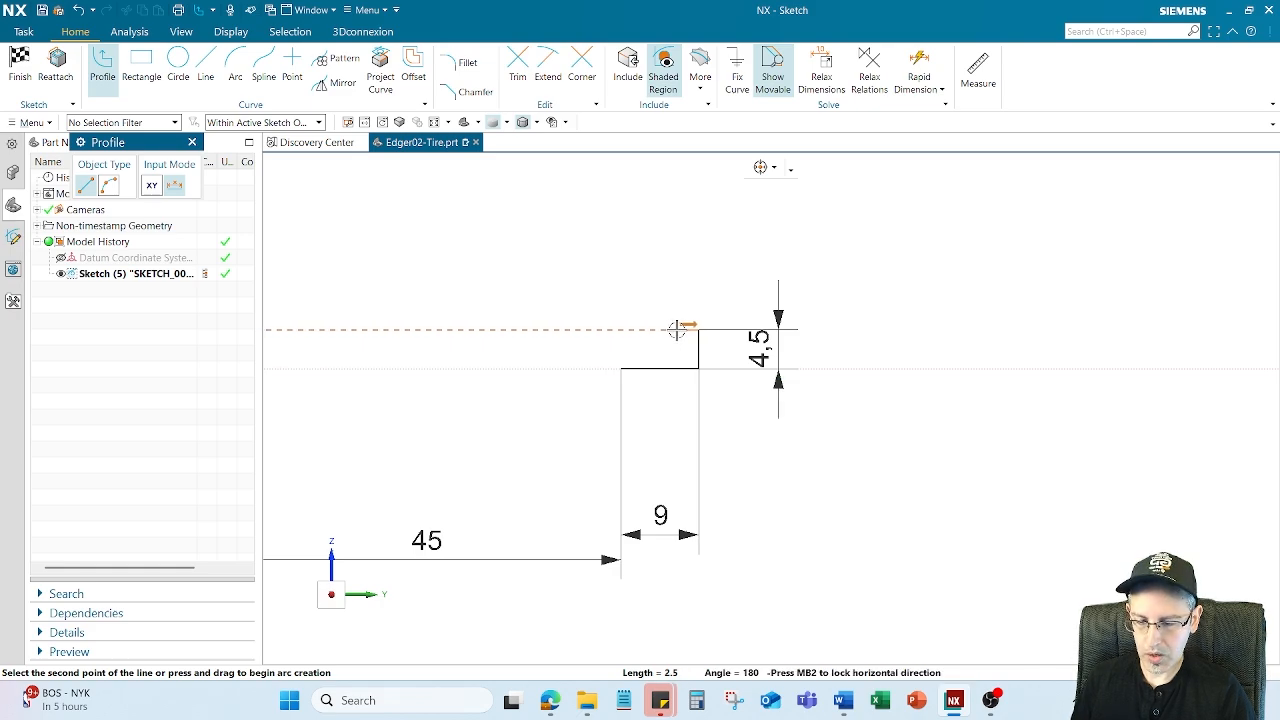
scroll(675, 330, up, 2)
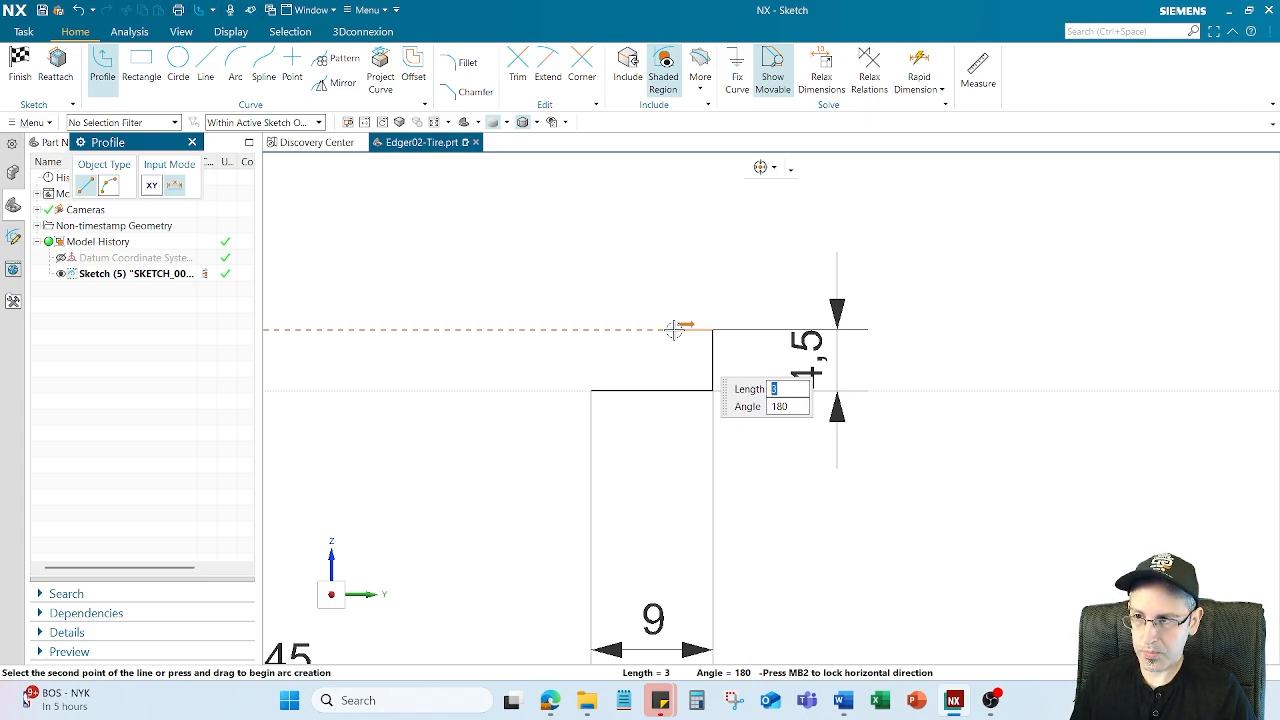
text(2)
key(Tab)
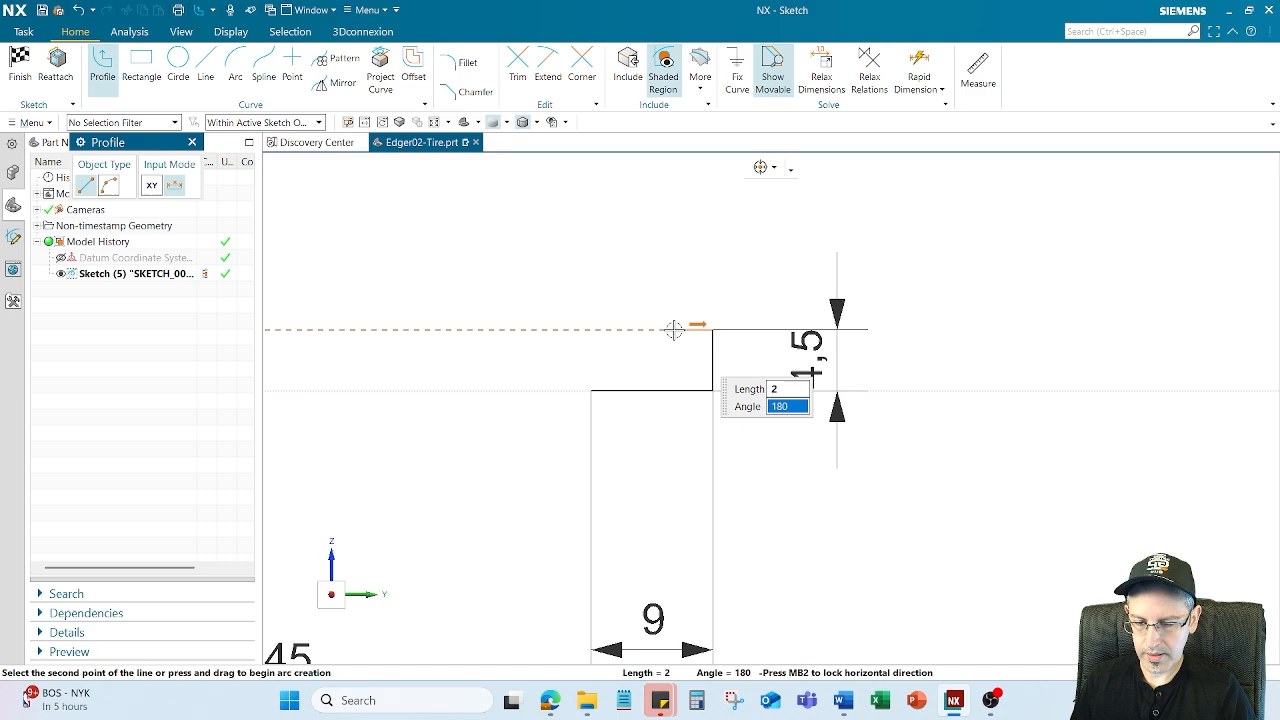
key(Return)
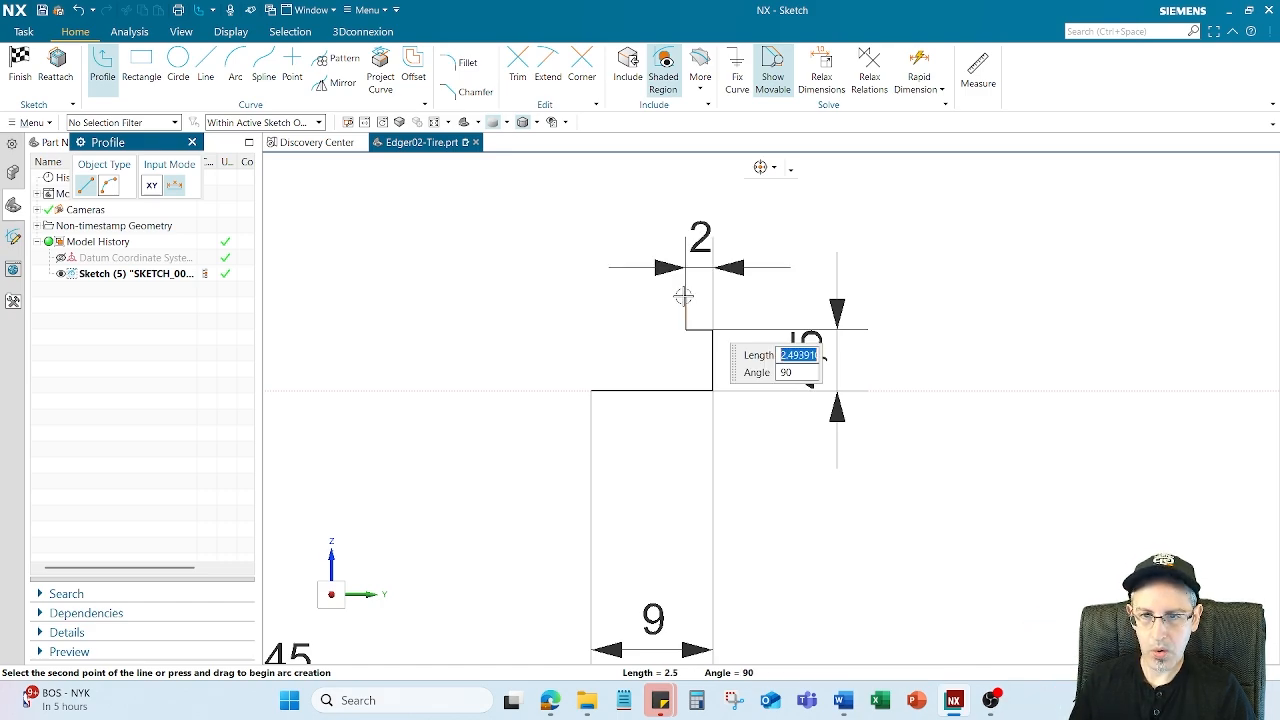
text(2.)
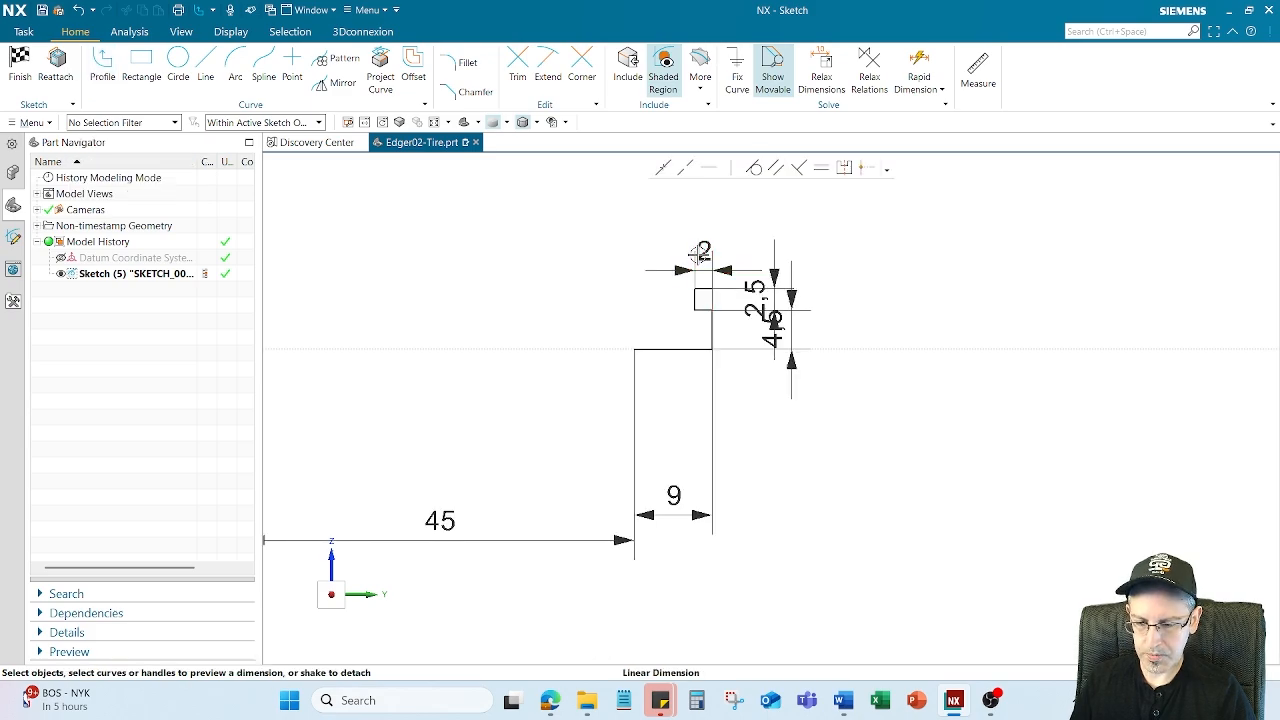
Spread out the overlapping 2, 2.5 and 4.5 mm dimensions so they sit clear of the notch.
mouse_move(697, 254)
mouse_down()
mouse_move(636, 286)
mouse_move(890, 407)
mouse_move(893, 367)
mouse_up()
drag(755, 293, 568, 218)
mouse_move(771, 329)
mouse_down()
mouse_move(891, 300)
mouse_move(812, 236)
mouse_up()
Resume the Profile at the notch's upper outer corner with a 4.5 mm vertical line upward and a 2 mm line inward.
shift+middle_drag(743, 249, 706, 352)
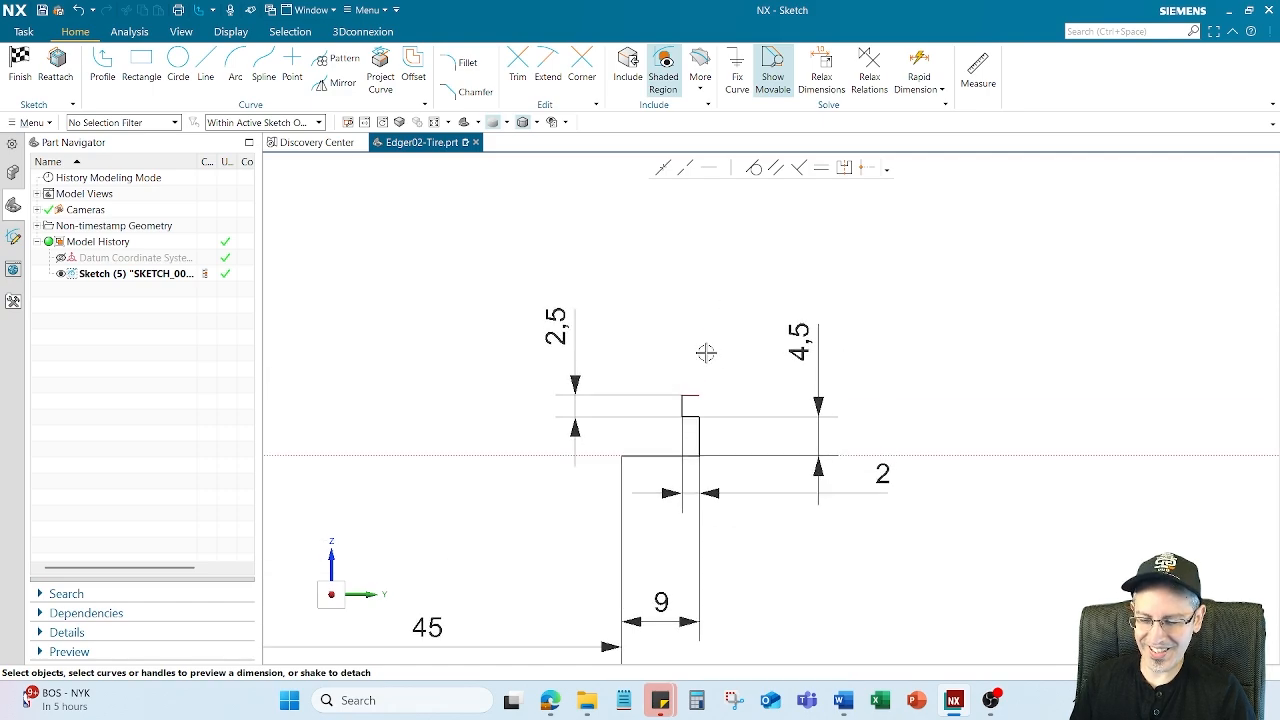
scroll(706, 351, up, 1)
key(z)
click(697, 407)
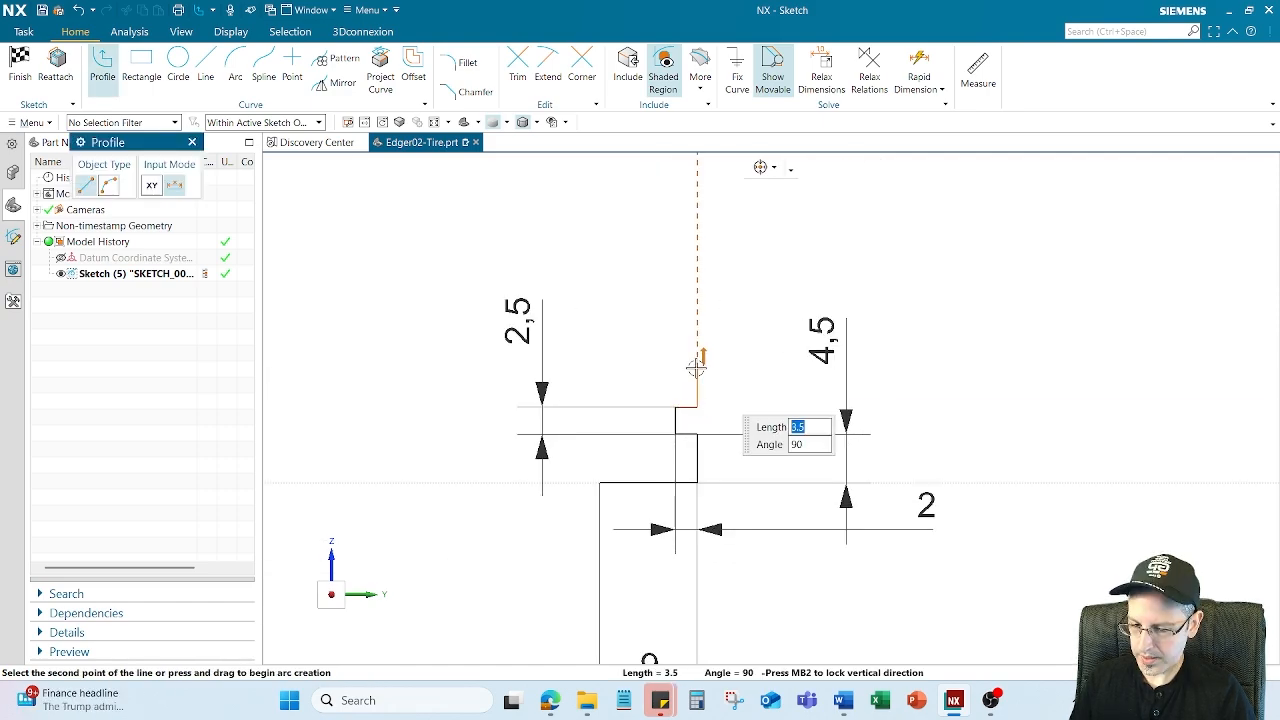
click(696, 366)
scroll(676, 364, up, 1)
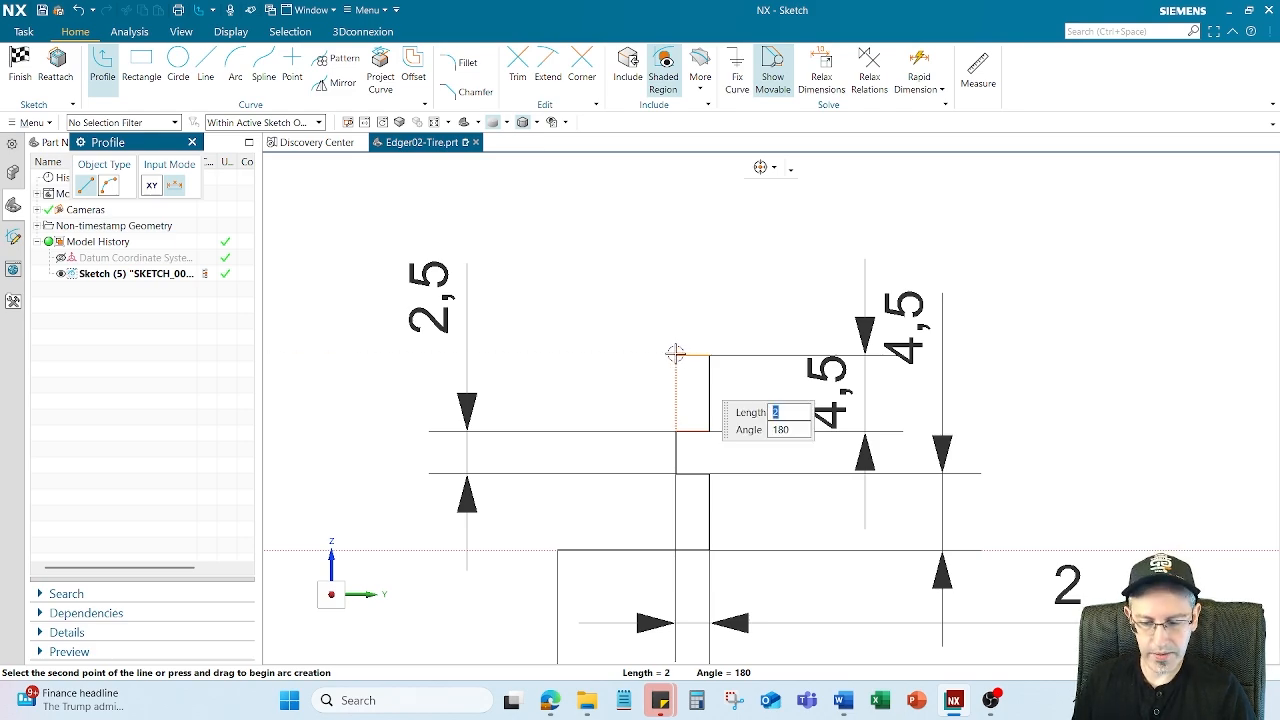
click(676, 354)
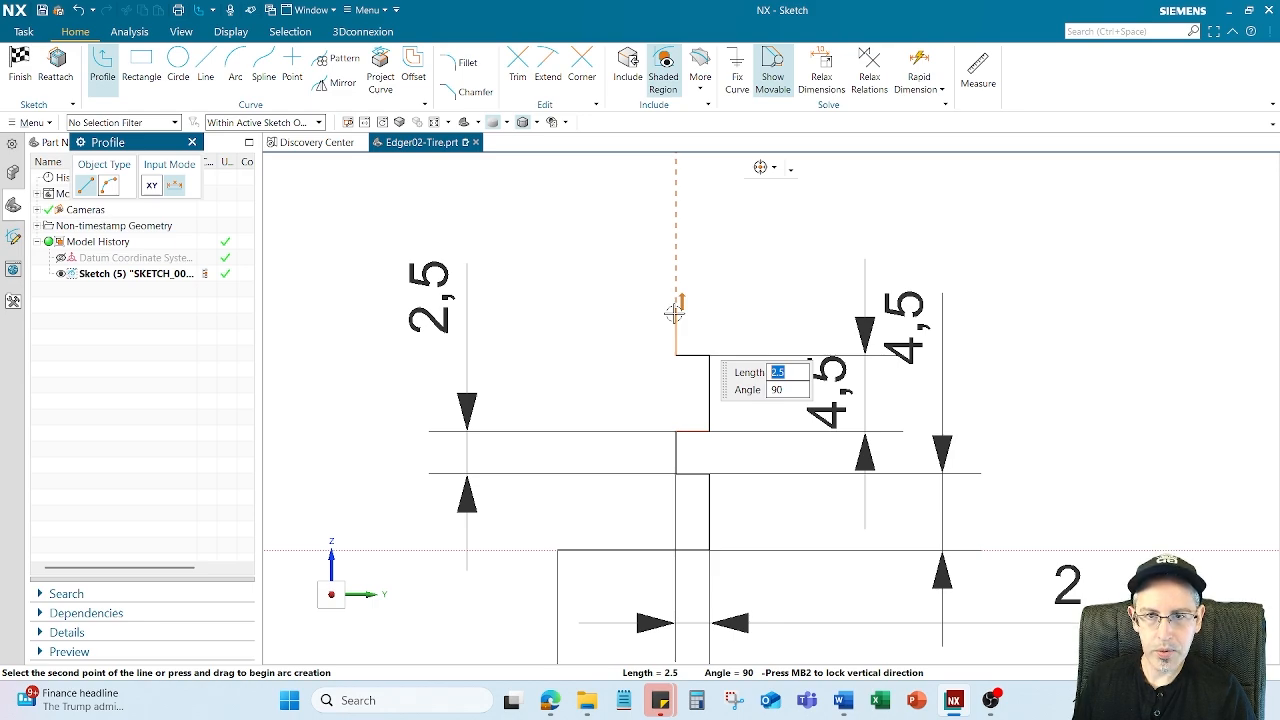
Complete the second notch with a 2.5 mm vertical line upward and a 2 mm line back to the outer edge.
text(2)
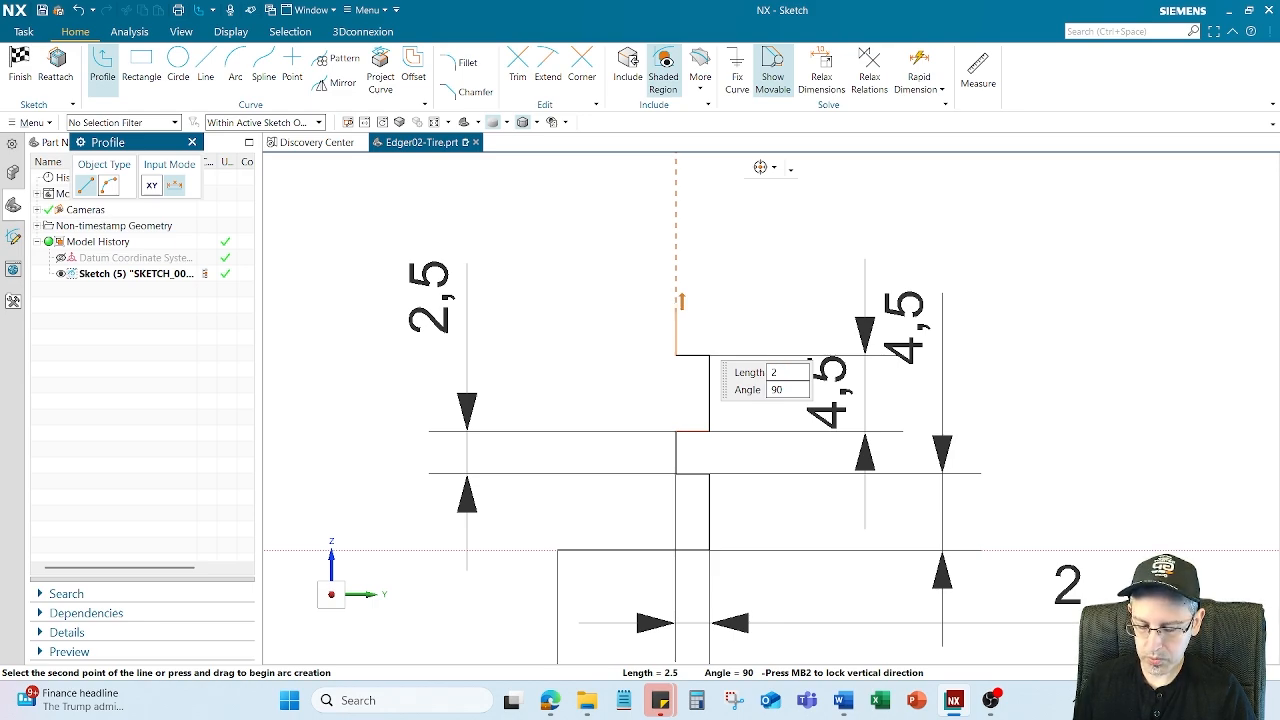
text(.5)
key(Tab)
key(Return)
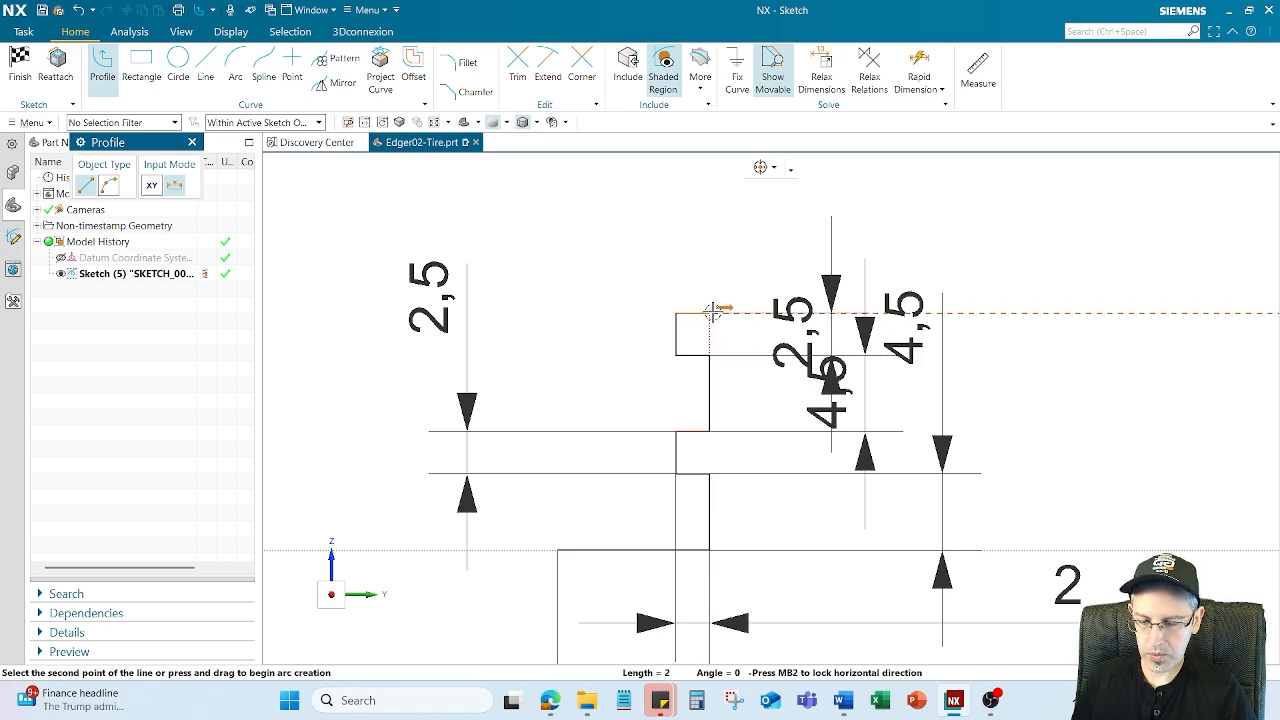
mouse_move(710, 311)
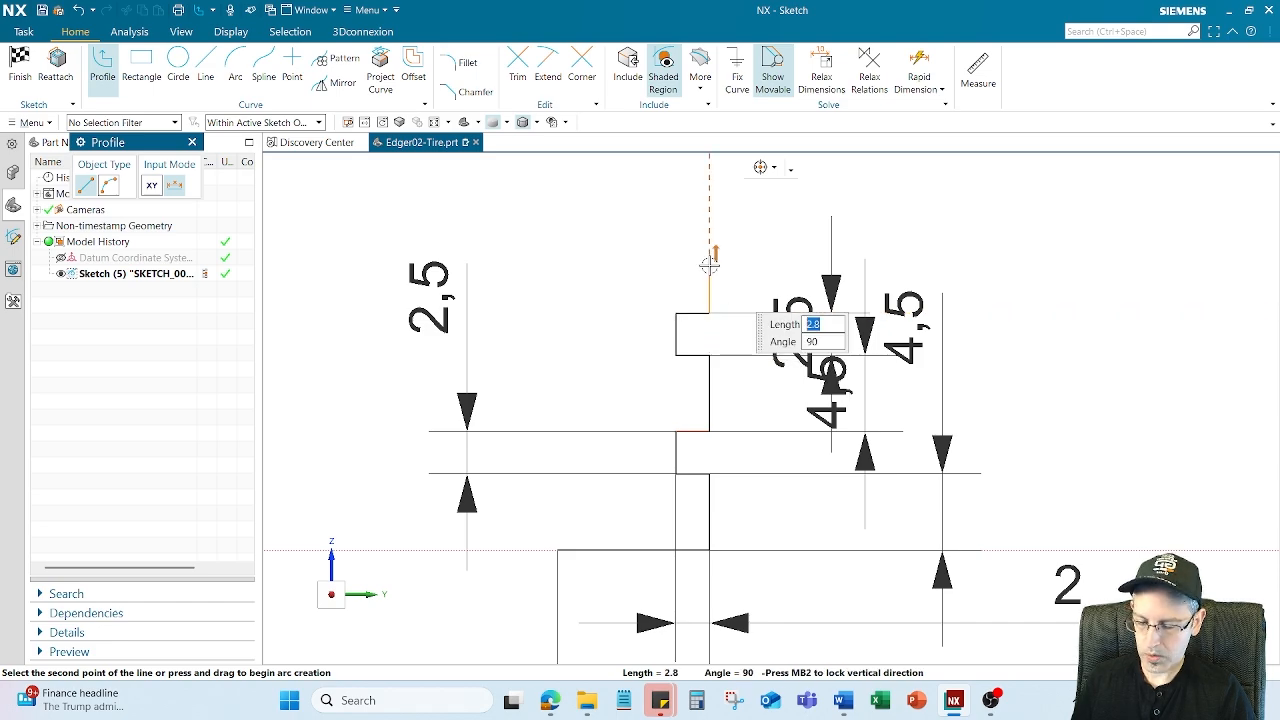
Add a 4.5 mm outer vertical line above the second notch, followed by a 2 mm line inward.
text(4)
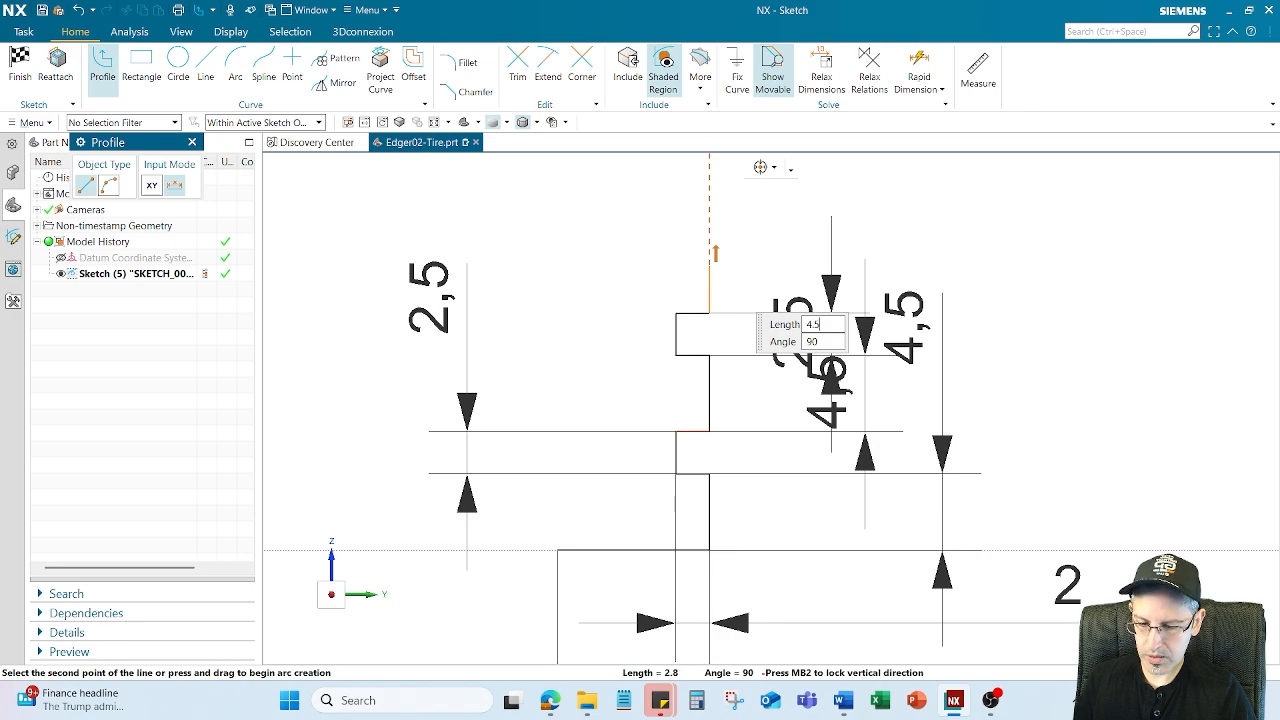
text(.5)
key(Tab)
key(Return)
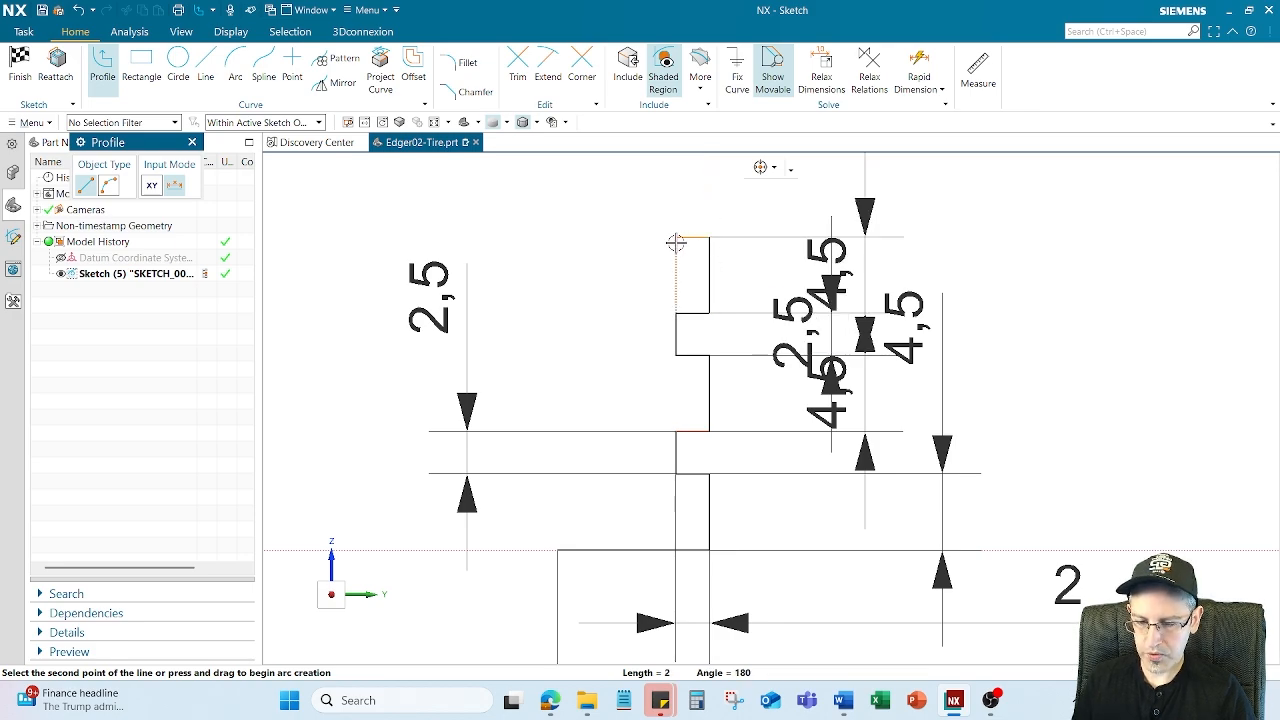
click(676, 242)
Draw the third notch's inner vertical line 2.5 mm upward.
scroll(676, 240, down, 1)
shift+middle_drag(676, 240, 661, 357)
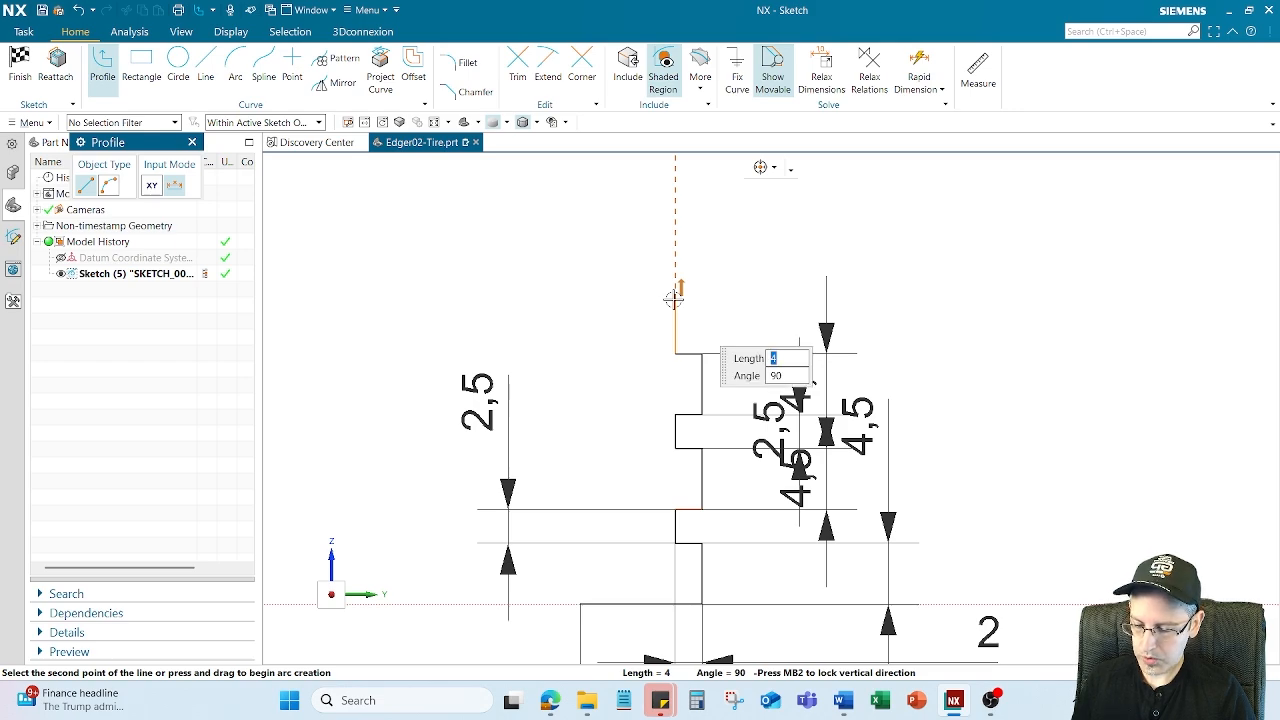
text(2)
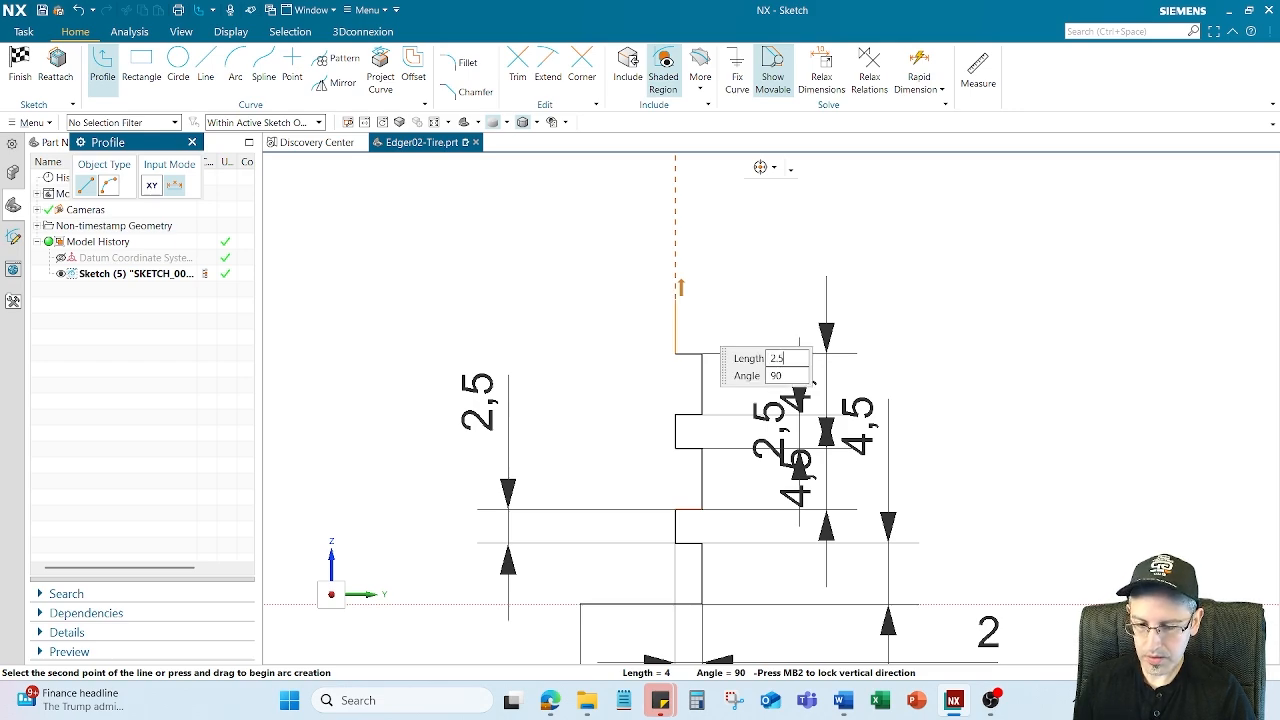
text(.5)
key(Tab)
key(Return)
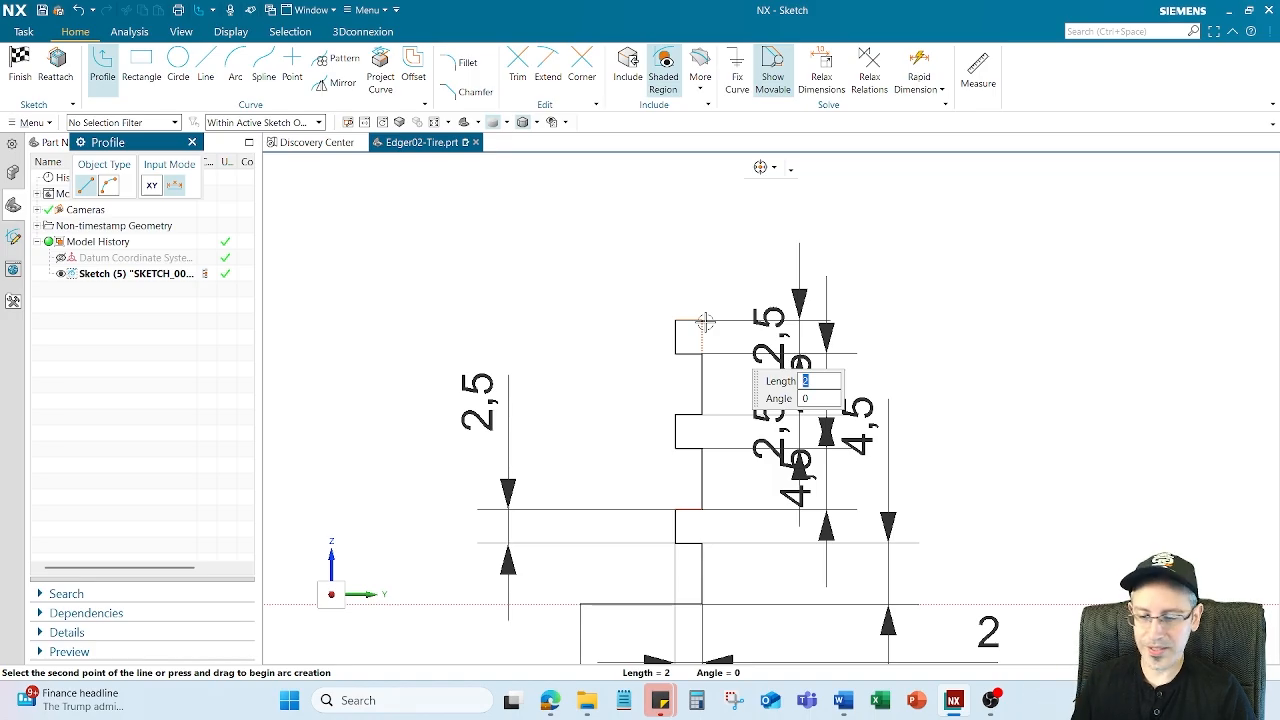
Continue the same 4.5 mm outer edges and 2 mm by 2.5 mm notches up to five notches, ending with a 4.5 mm outer edge.
scroll(900, 640, down, 1)
click(740, 382)
click(740, 333)
click(718, 333)
click(718, 306)
click(740, 306)
click(740, 279)
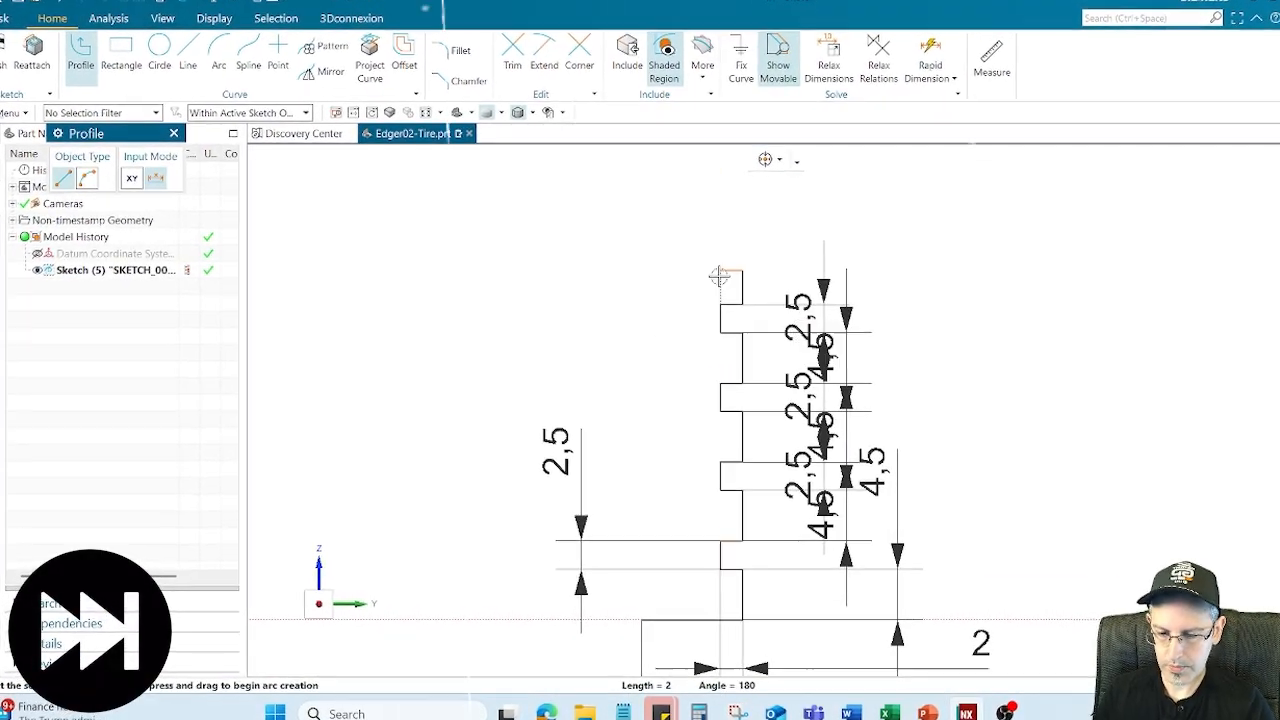
key(ctrl+z)
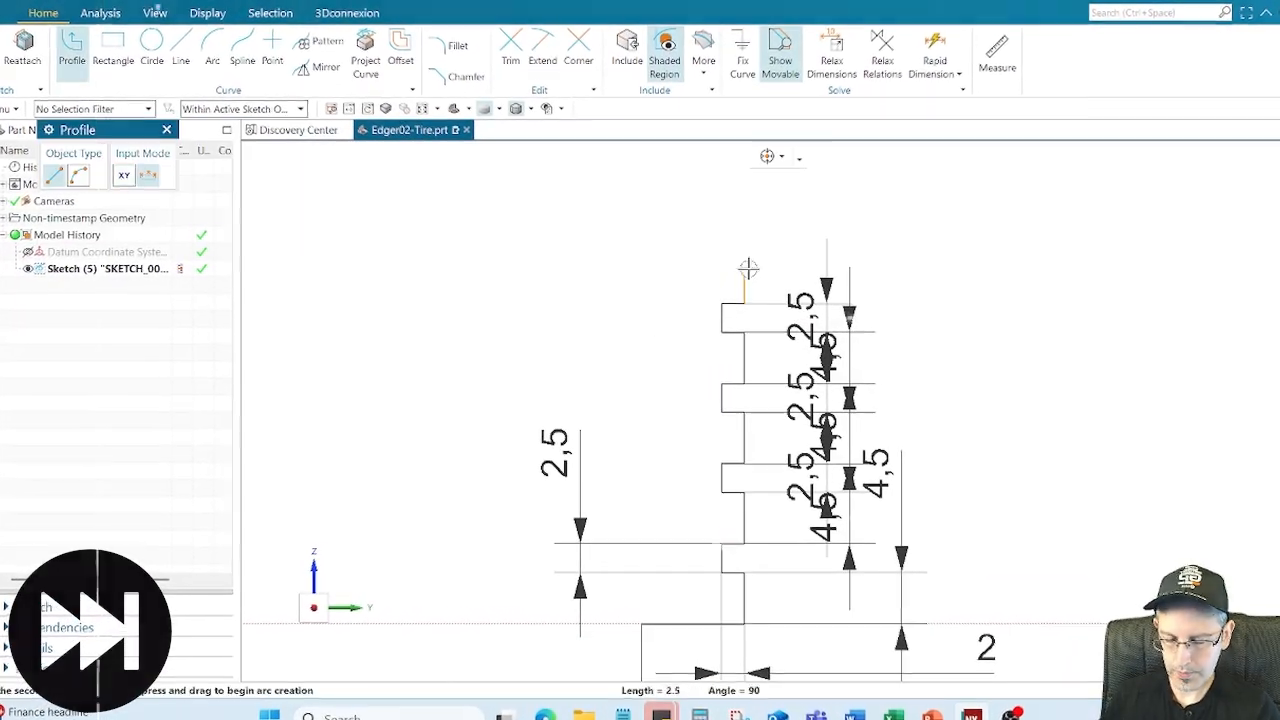
click(744, 272)
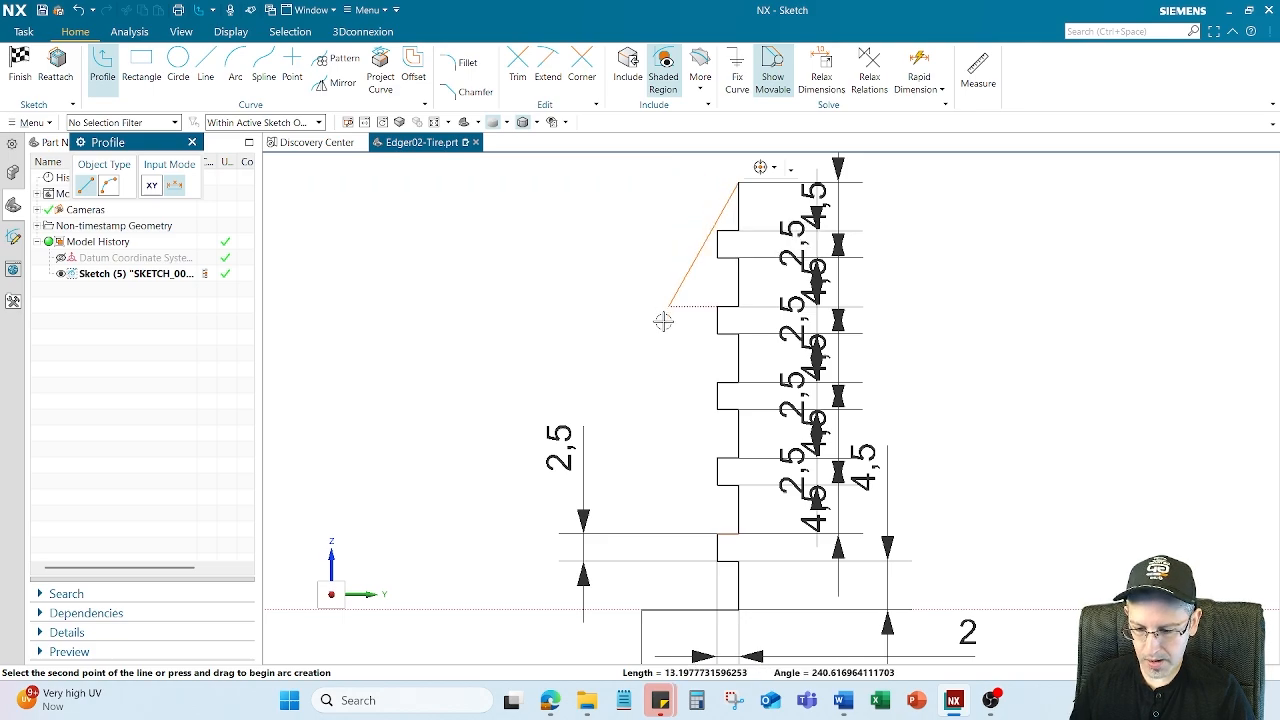
Draw a horizontal line inward from the top end of the tread, ending vertically in line with the bottom edge's inner end.
scroll(657, 542, down, 1)
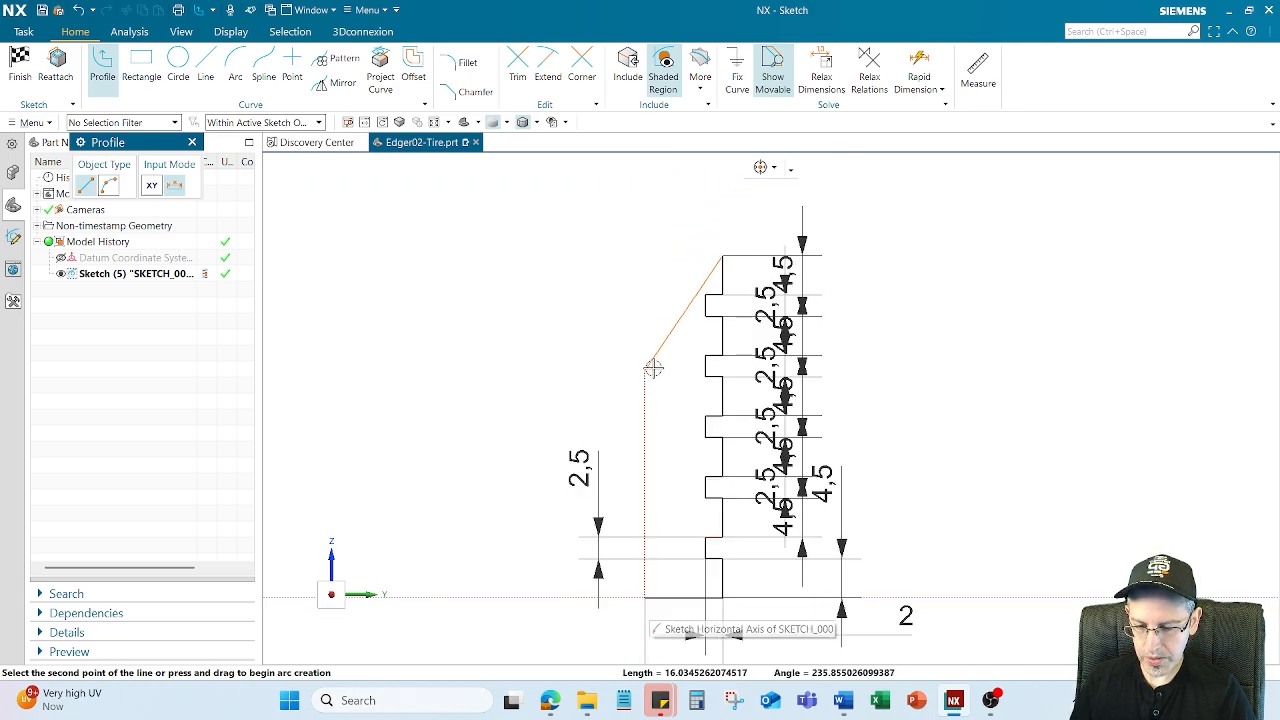
scroll(655, 356, up, 1)
mouse_move(705, 339)
shift+middle_down()
mouse_move(706, 226)
mouse_move(703, 316)
shift+middle_up()
mouse_move(698, 213)
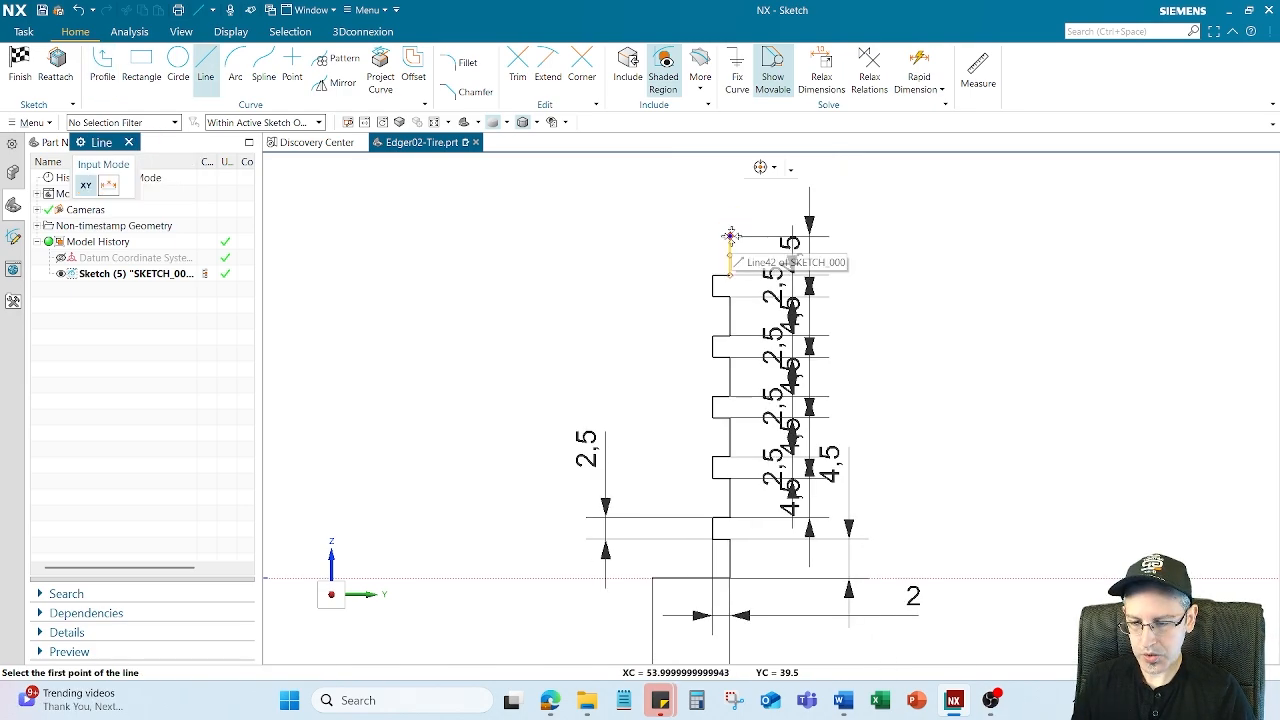
click(730, 235)
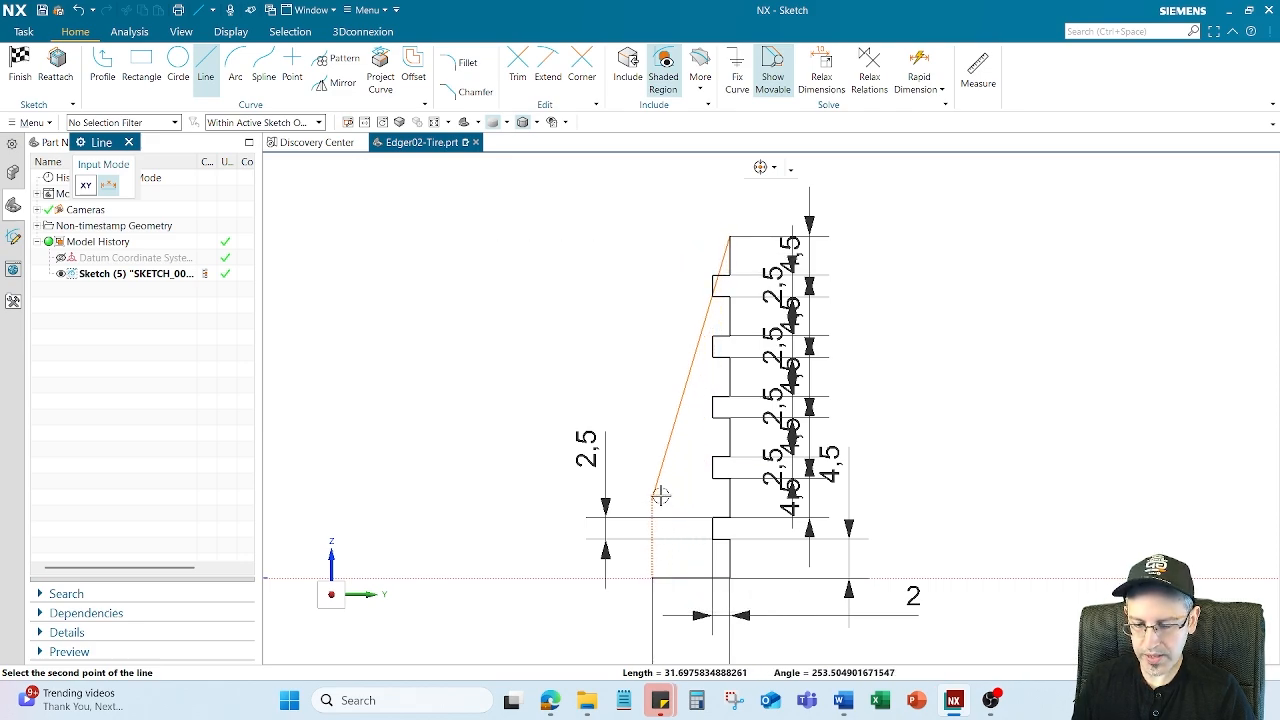
click(654, 237)
key(Escape)
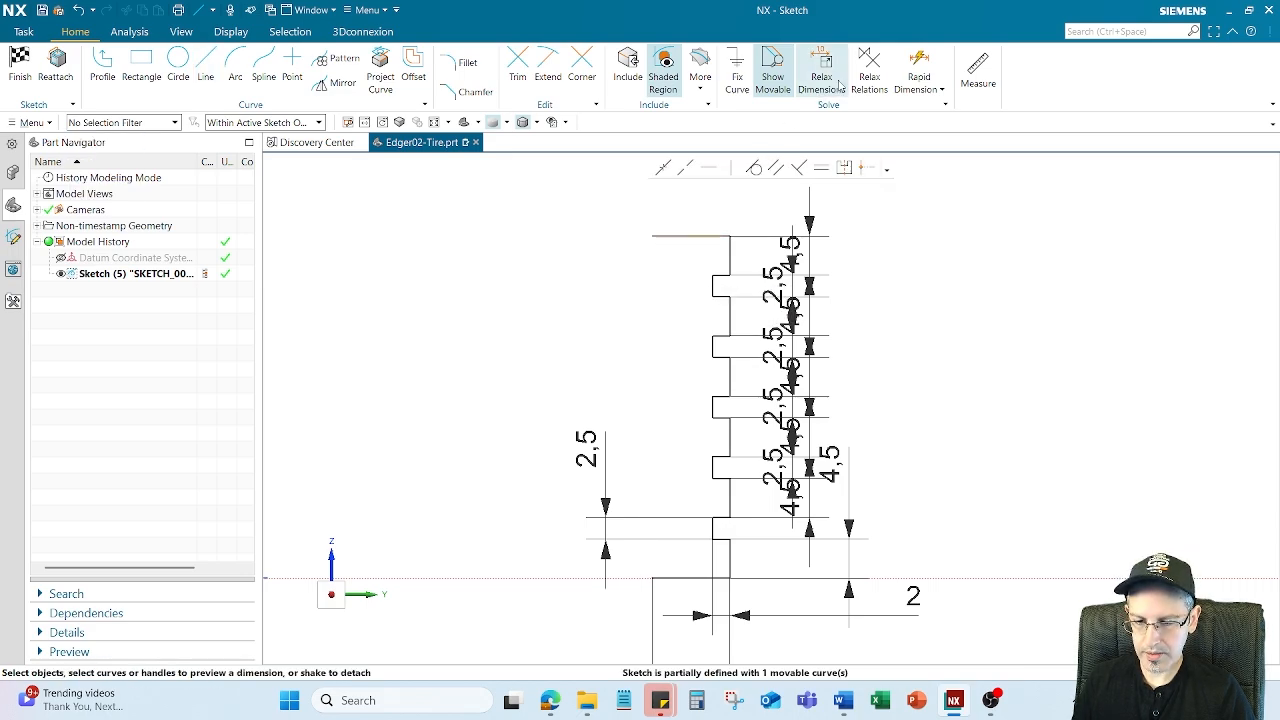
Preview a rapid dimension on the new top edge to check its length.
click(915, 75)
click(690, 237)
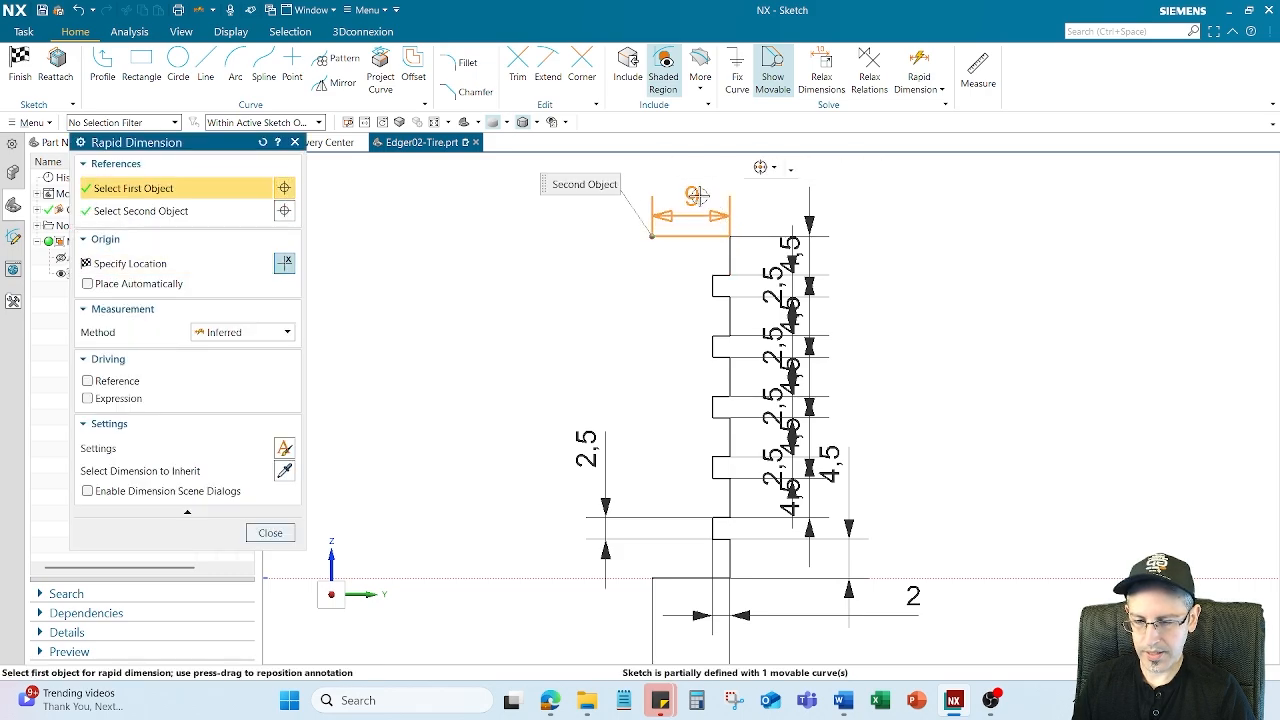
key(Escape)
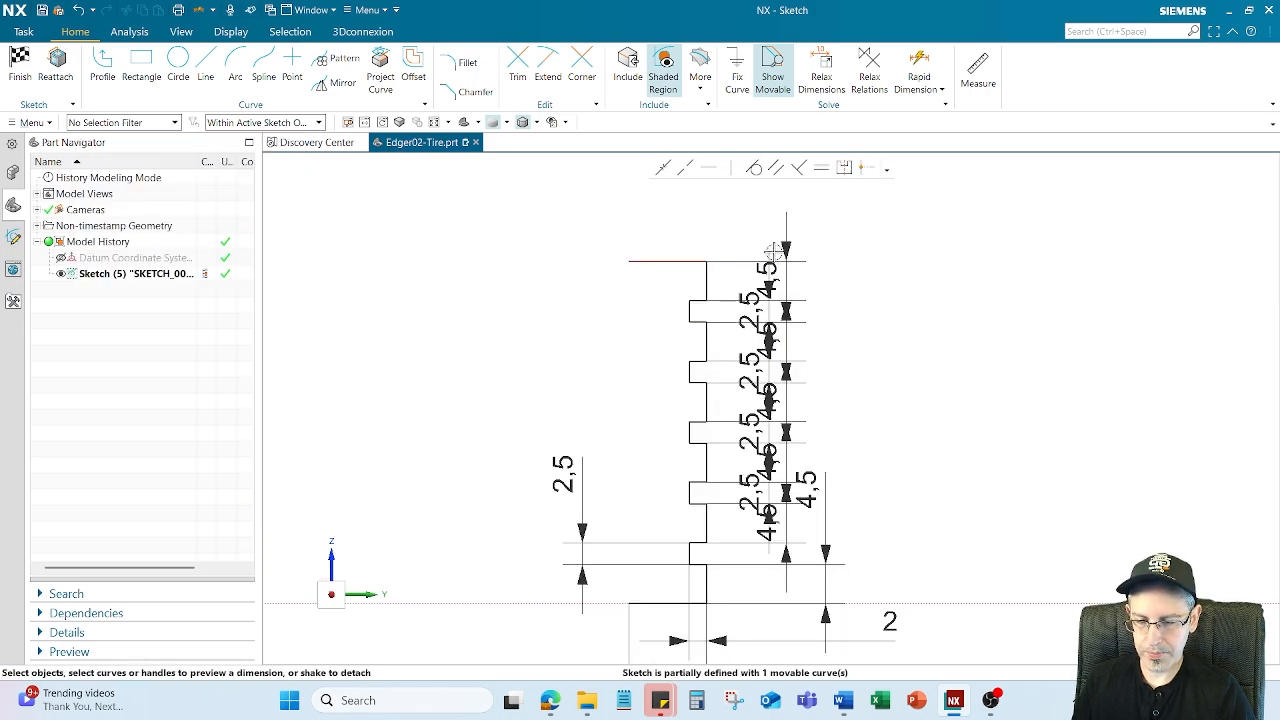
Spread the overlapping 4.5 mm and 2.5 mm dimensions of the upper tread apart so they are readable.
drag(768, 262, 866, 210)
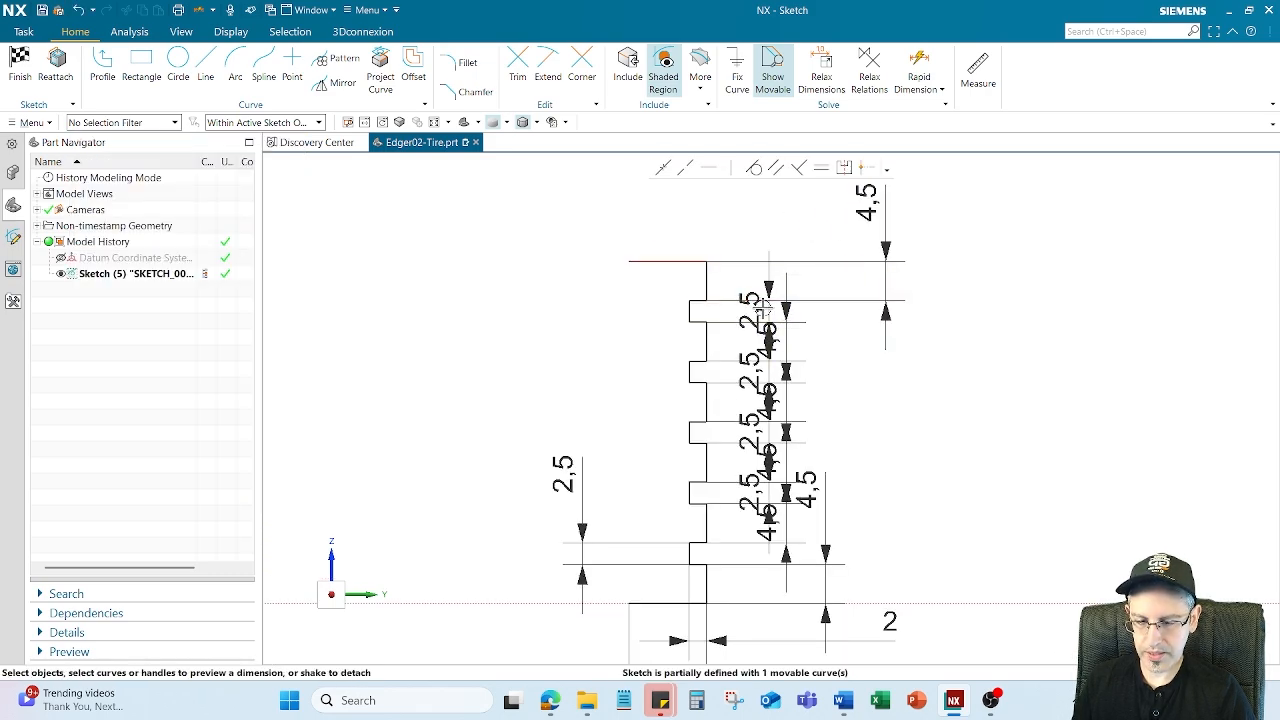
mouse_move(763, 308)
mouse_down()
mouse_move(928, 217)
mouse_move(828, 212)
mouse_up()
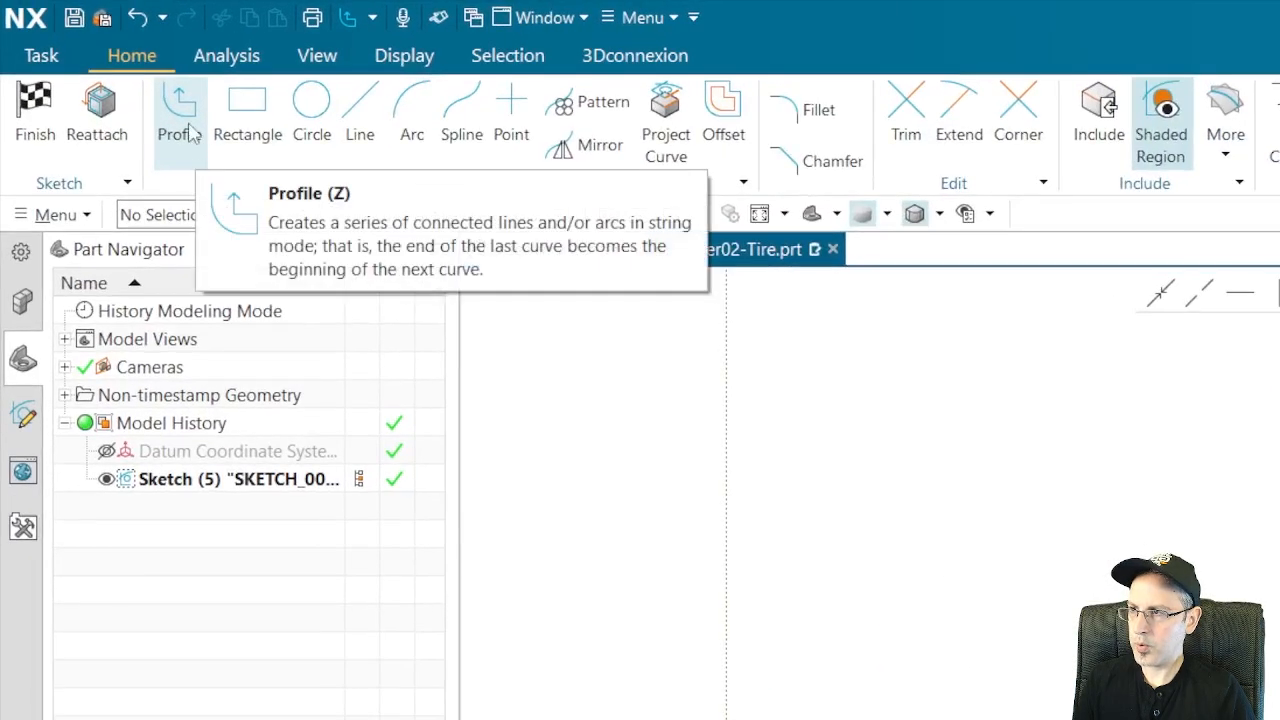
Close the profile with connected lines from the top edge's free end: a lip about 3 mm high, long inner wall, and lower lip about 2.5 mm high.
click(180, 120)
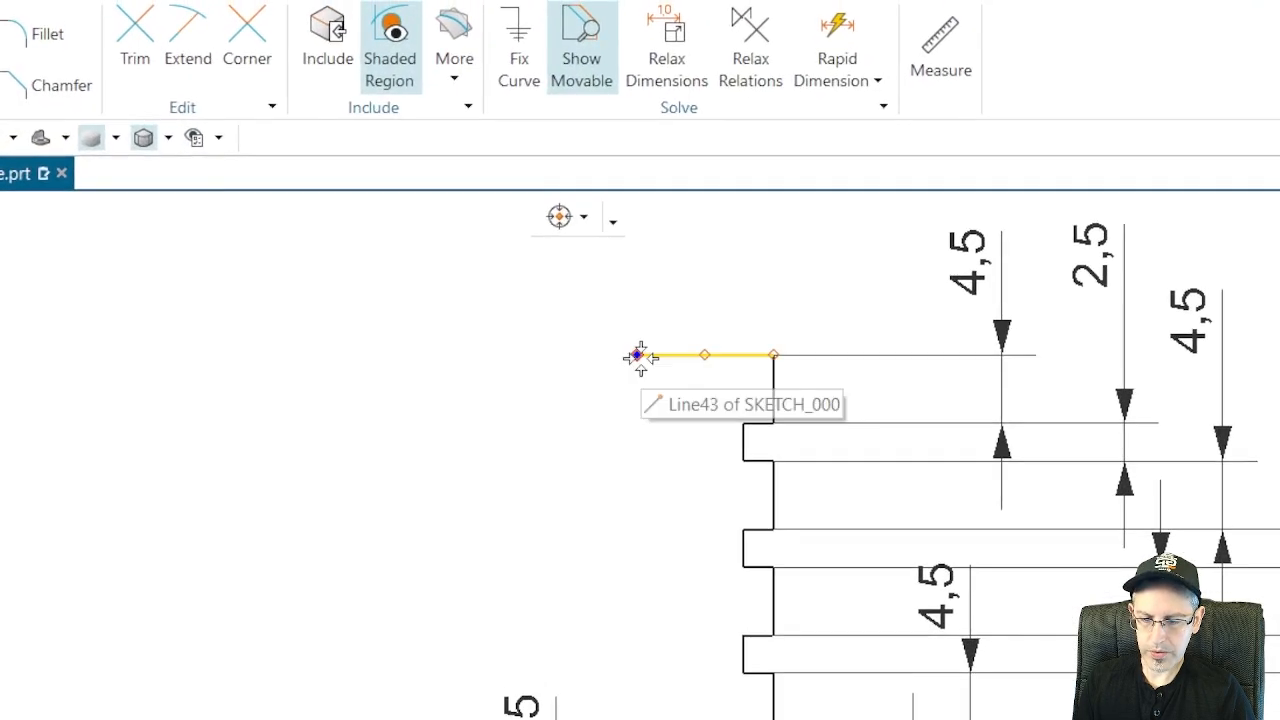
click(639, 358)
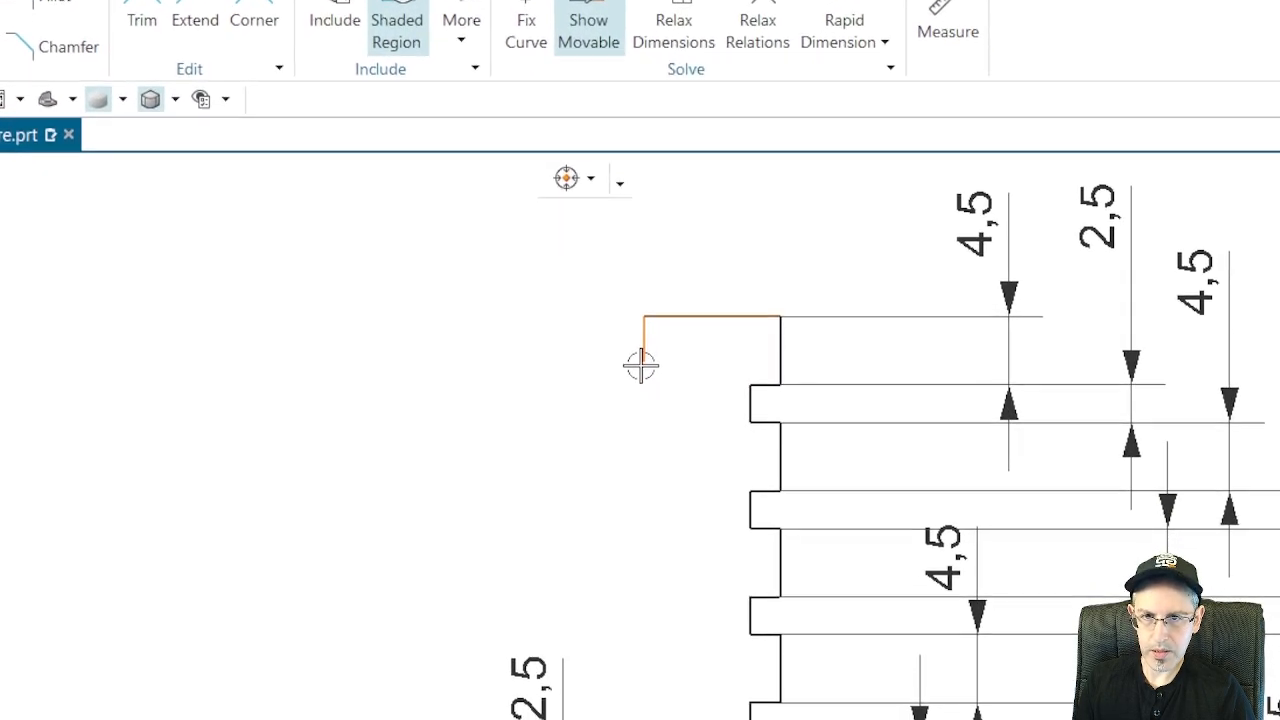
click(643, 359)
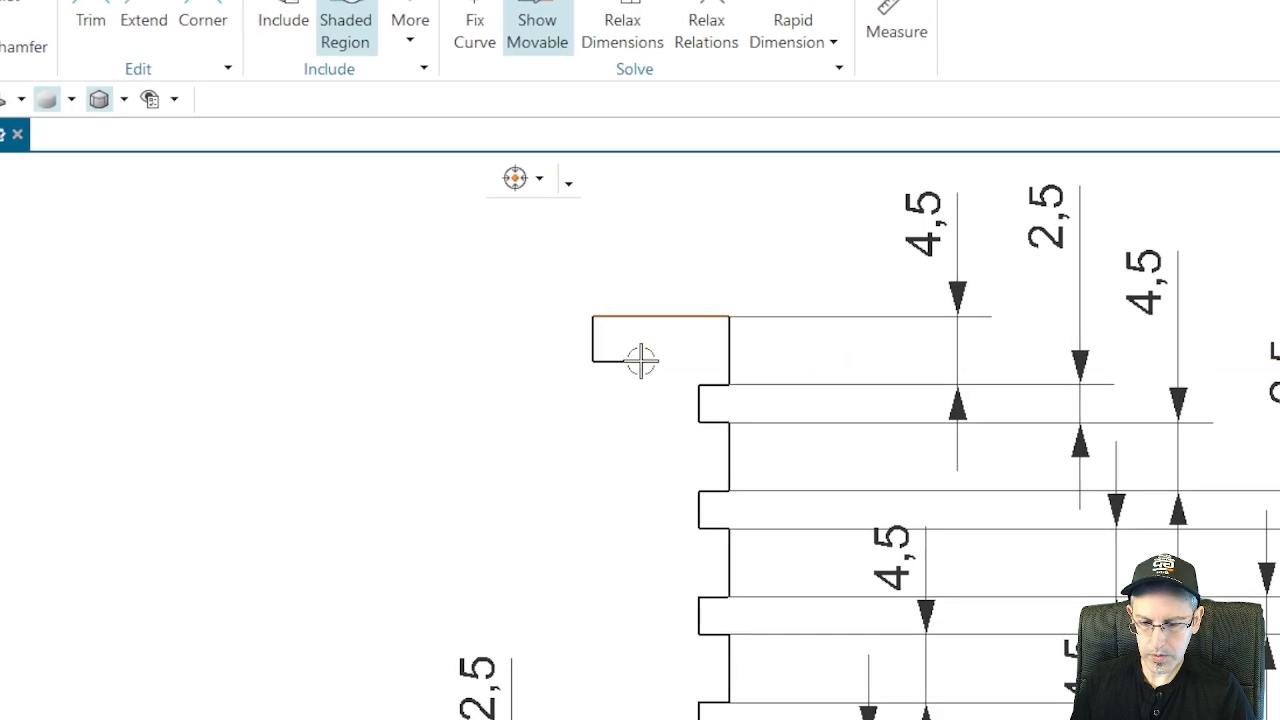
click(689, 358)
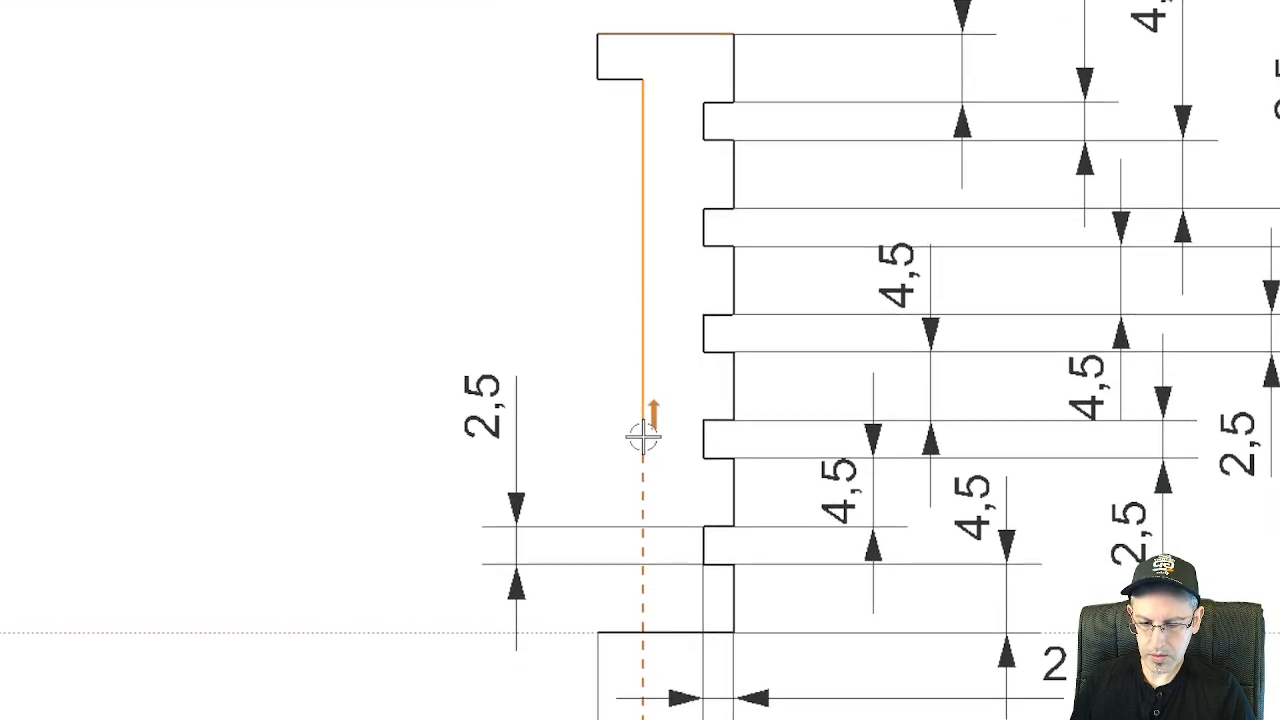
click(643, 533)
click(597, 533)
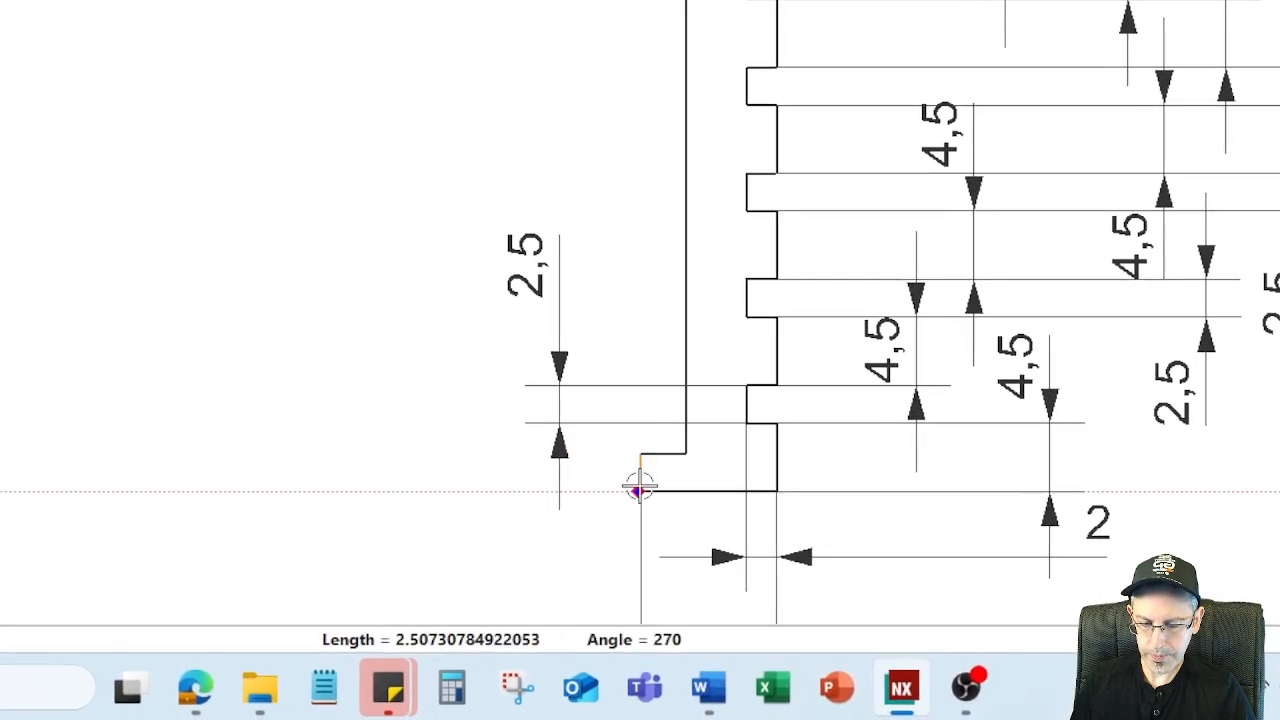
click(640, 487)
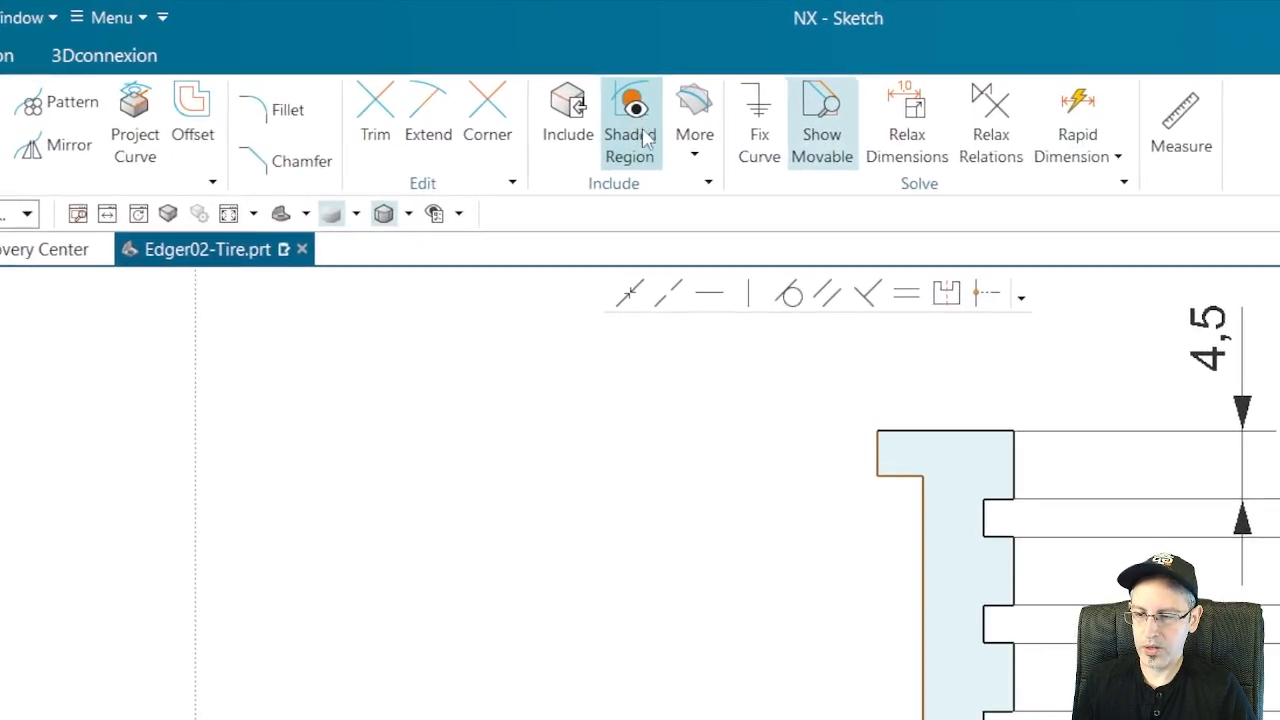
Turn the shaded display of the closed sketch region off and back on.
click(640, 125)
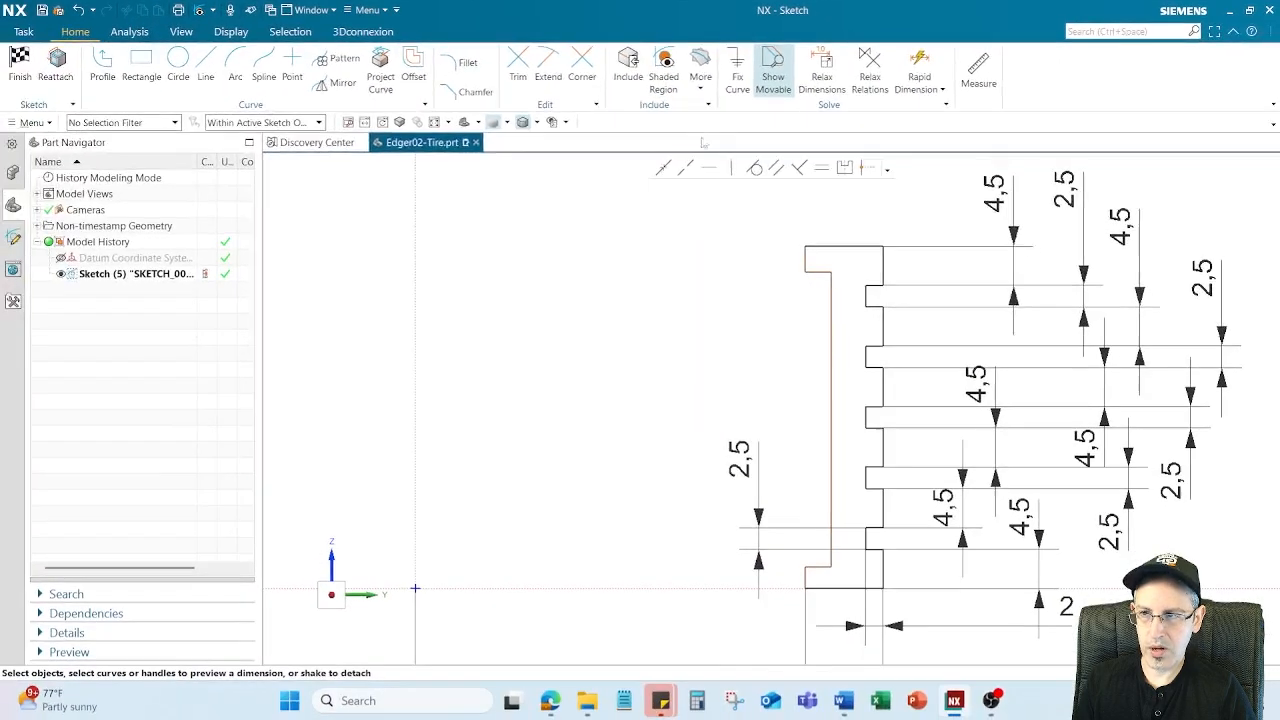
click(664, 77)
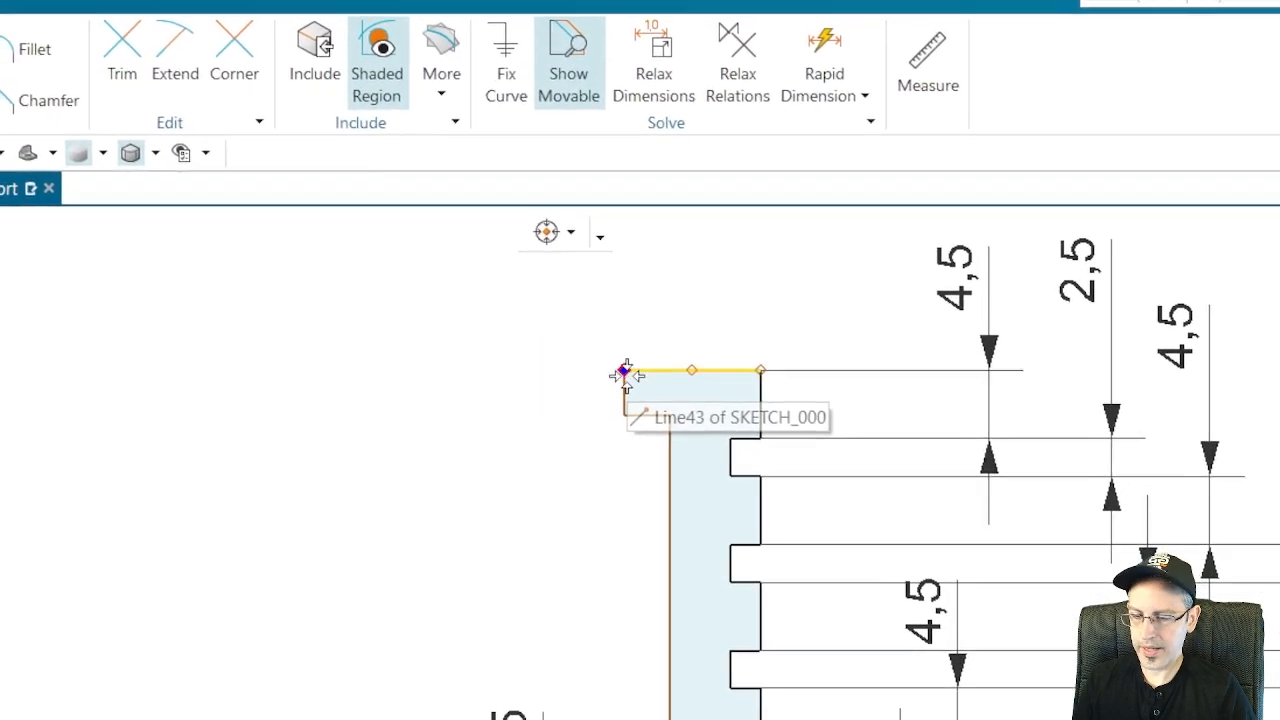
Dimension the upper lip's height and set it to 3 mm.
scroll(607, 397, up, 3)
click(609, 397)
scroll(480, 458, down, 2)
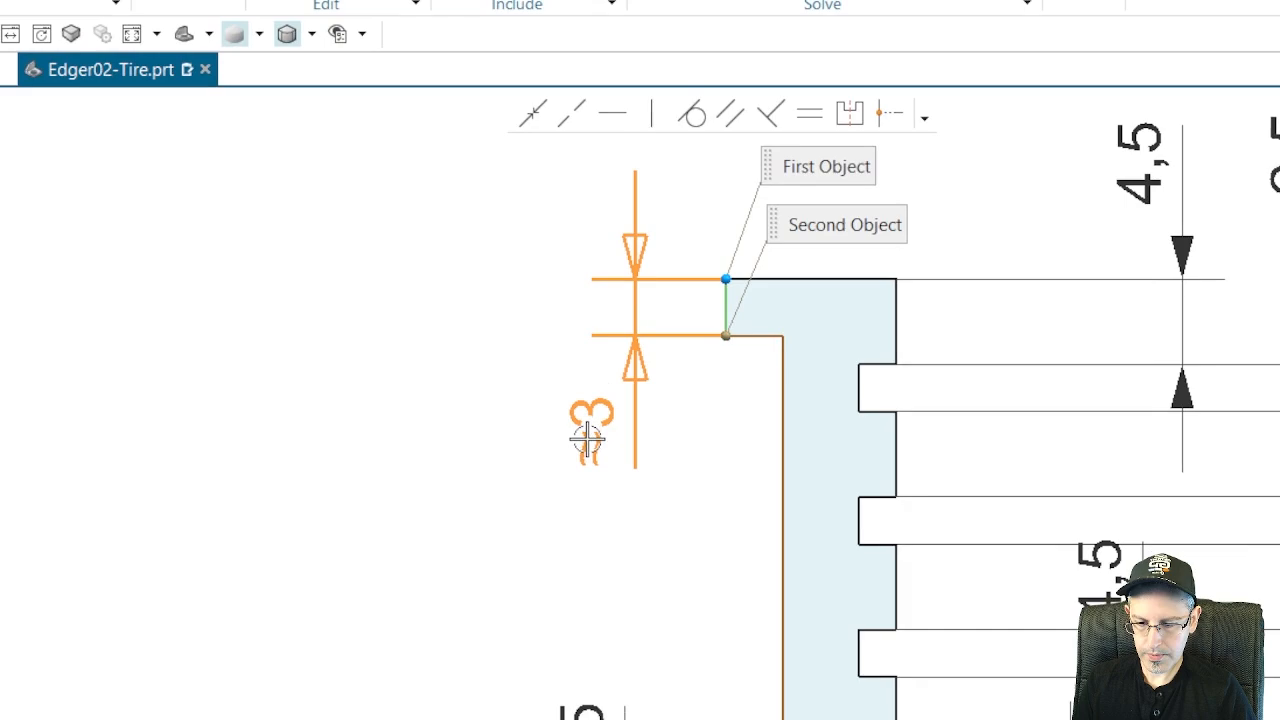
click(442, 546)
double_click(431, 538)
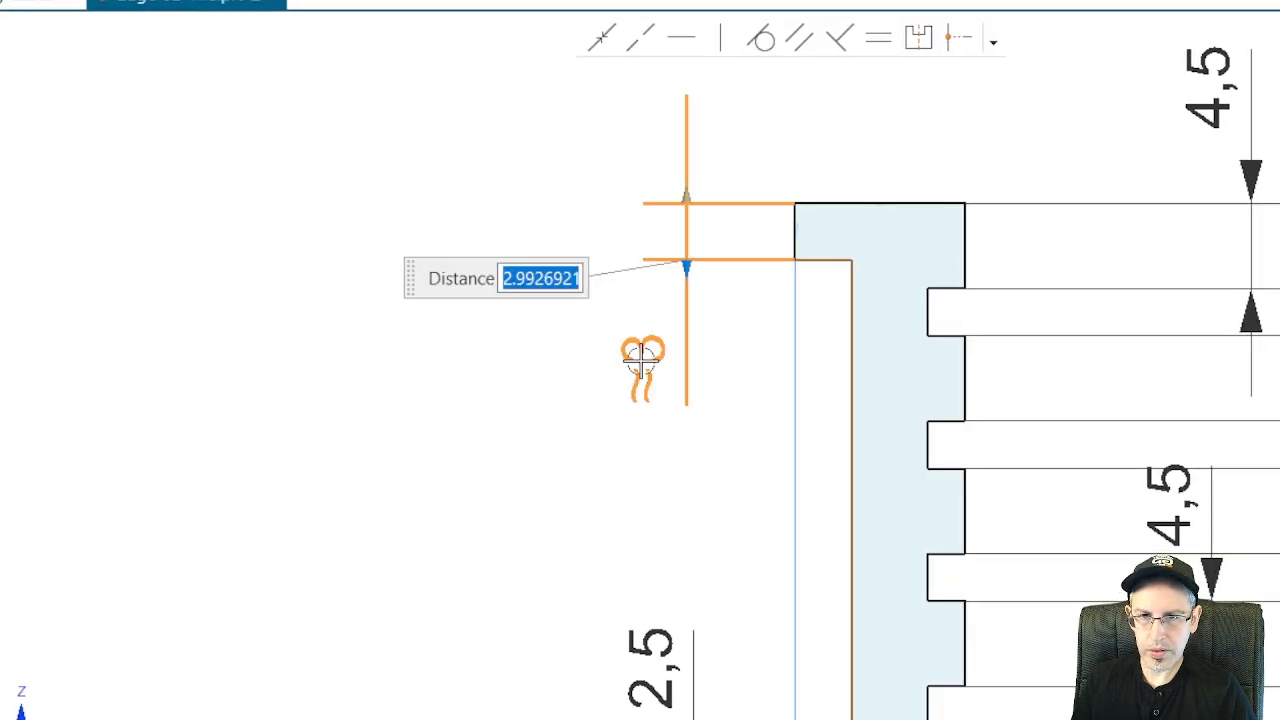
text(3)
key(Return)
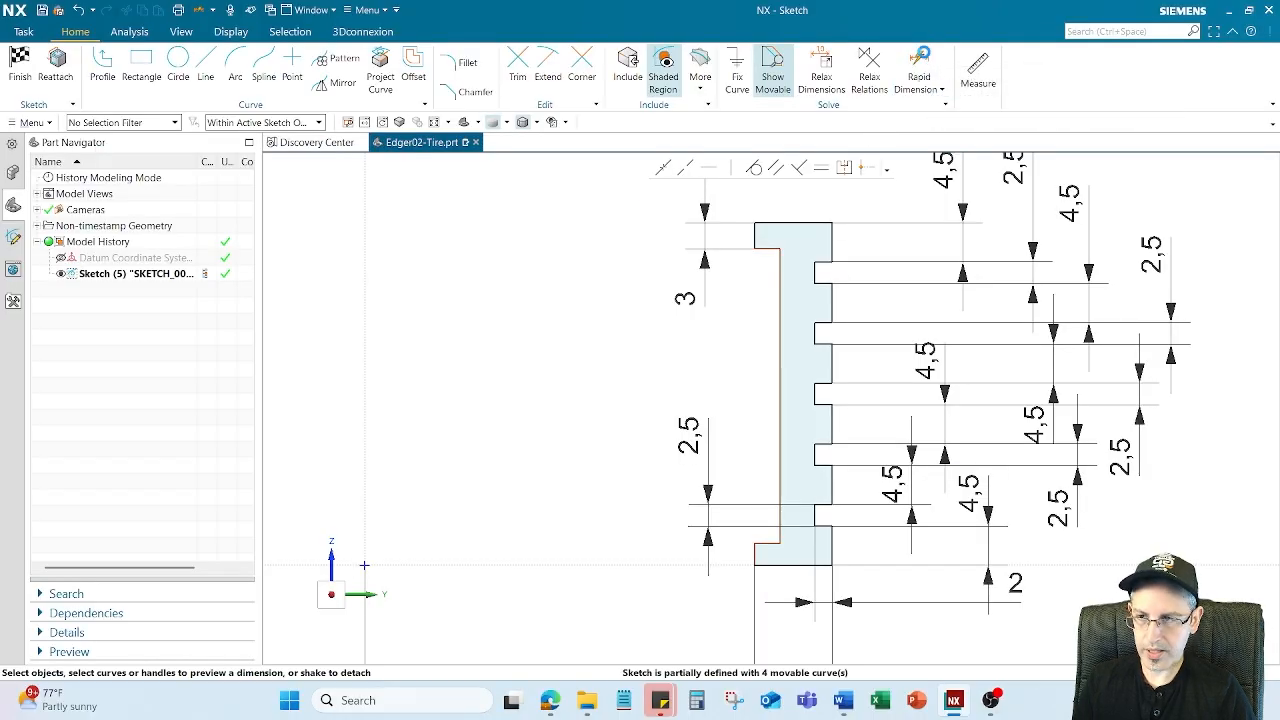
Dimension the lower lip's height from the bottom edge and set it to 3 mm.
key(d)
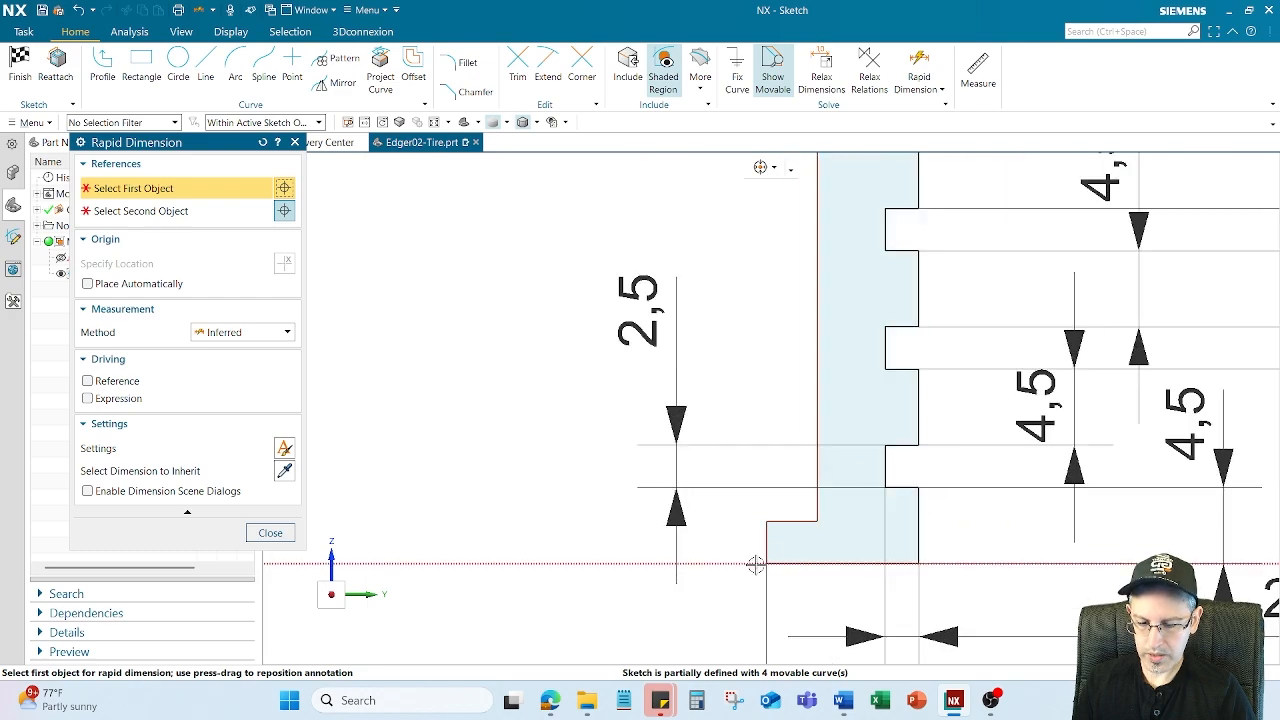
scroll(757, 563, up, 2)
click(788, 505)
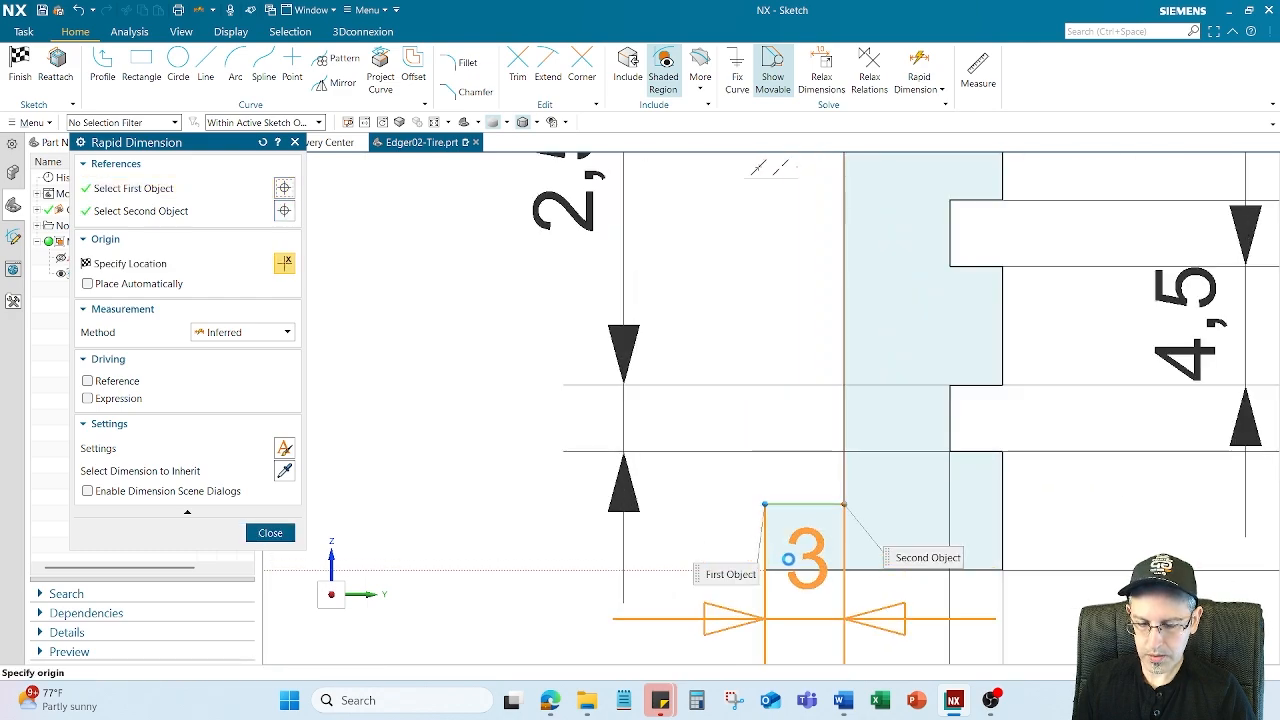
click(793, 569)
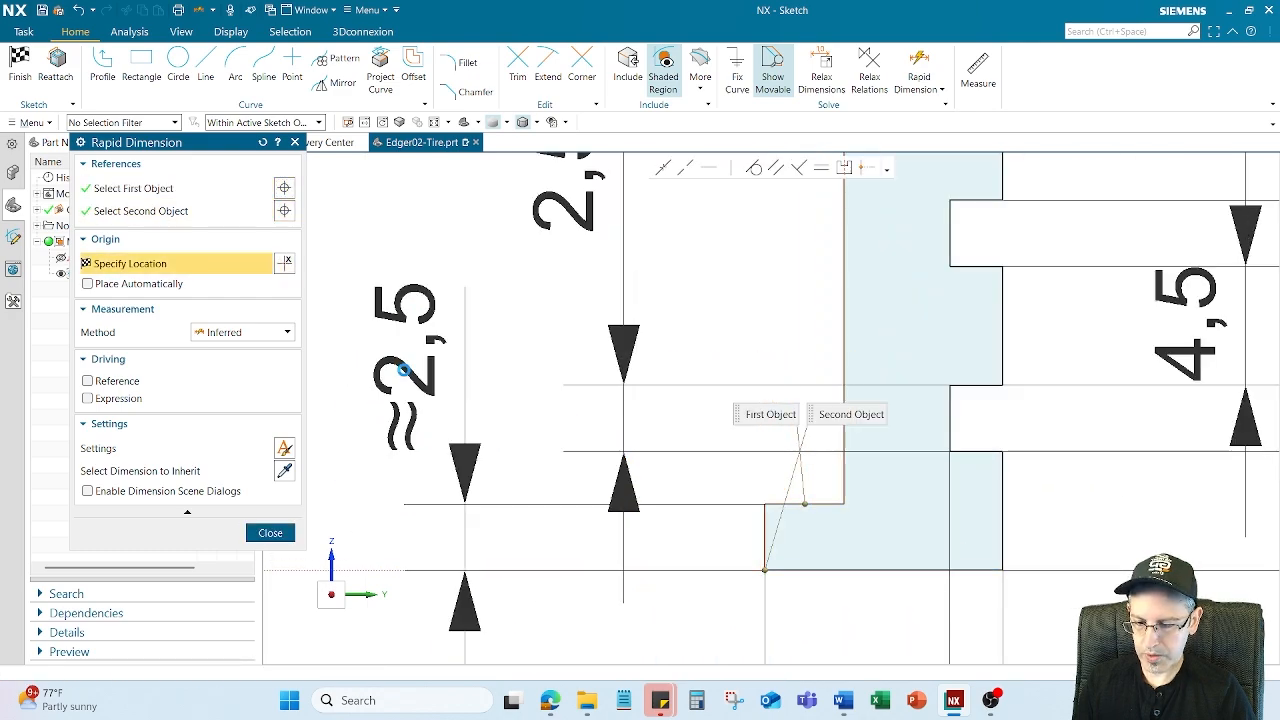
click(400, 383)
scroll(443, 357, down, 3)
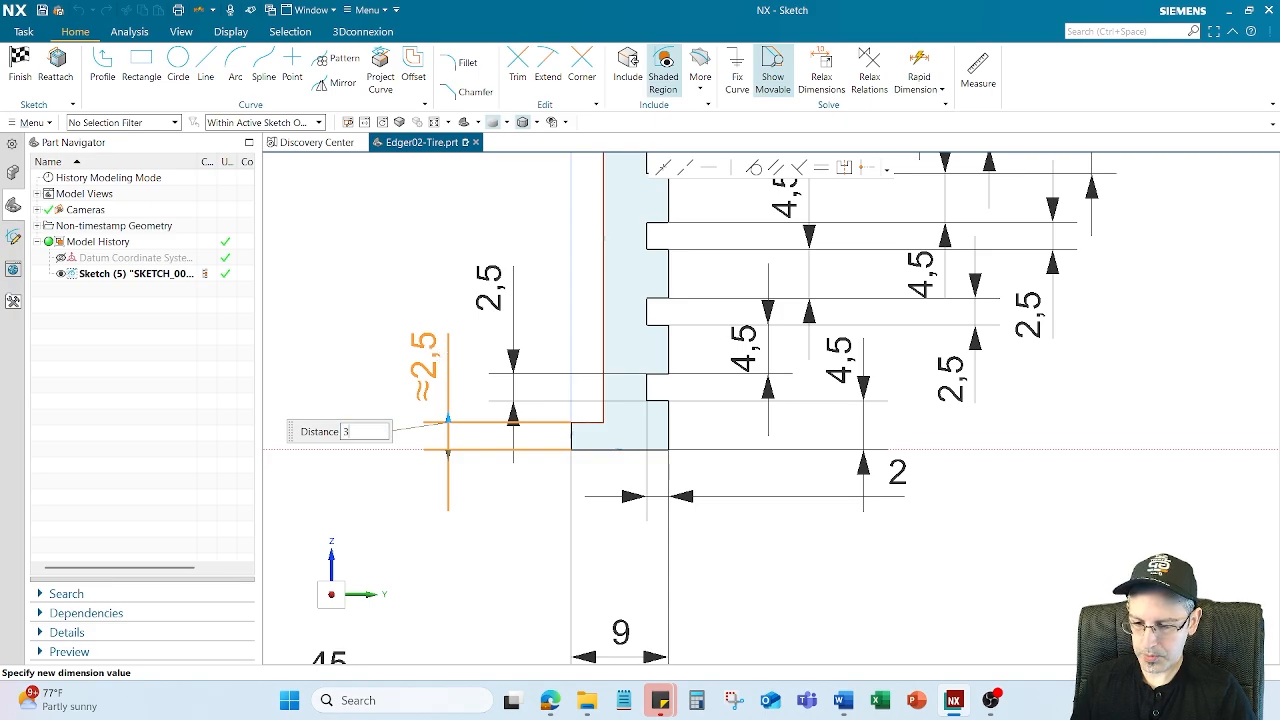
key(Return)
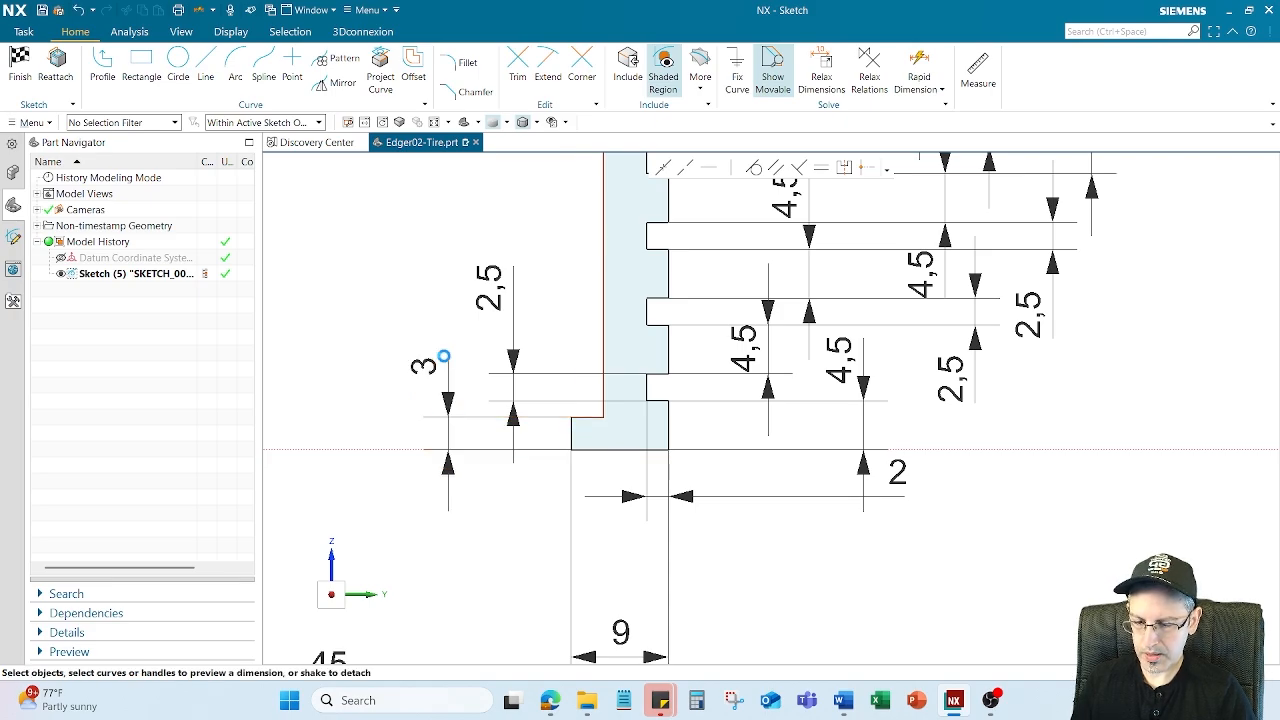
Dimension the horizontal distance between the long inner wall and the lower lip's end line, placing it beside the profile.
scroll(444, 356, down, 1)
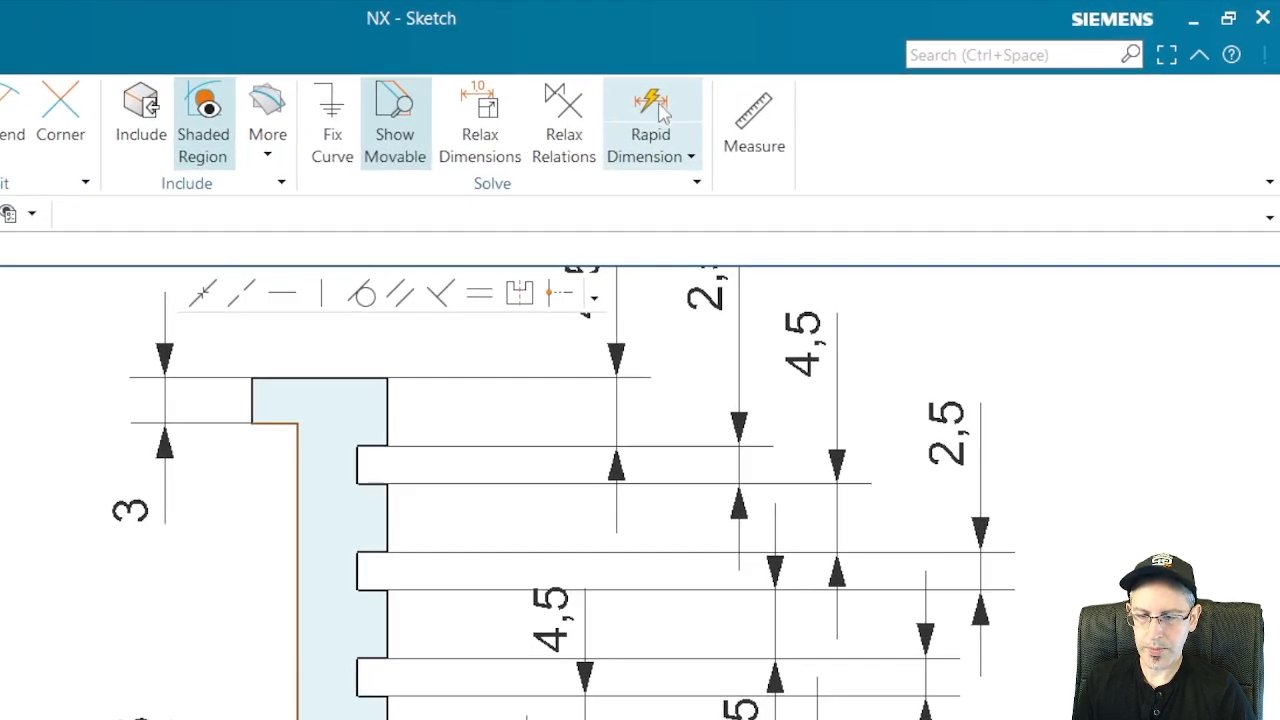
click(919, 62)
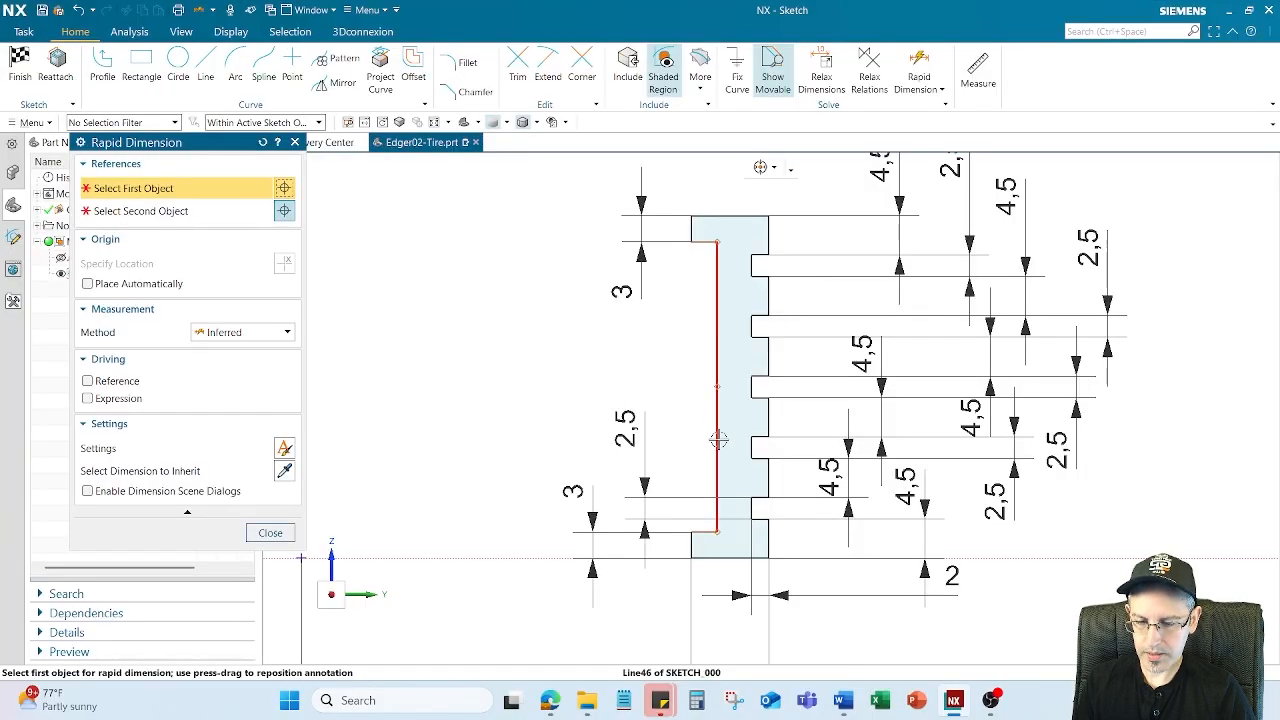
click(717, 418)
scroll(717, 420, up, 2)
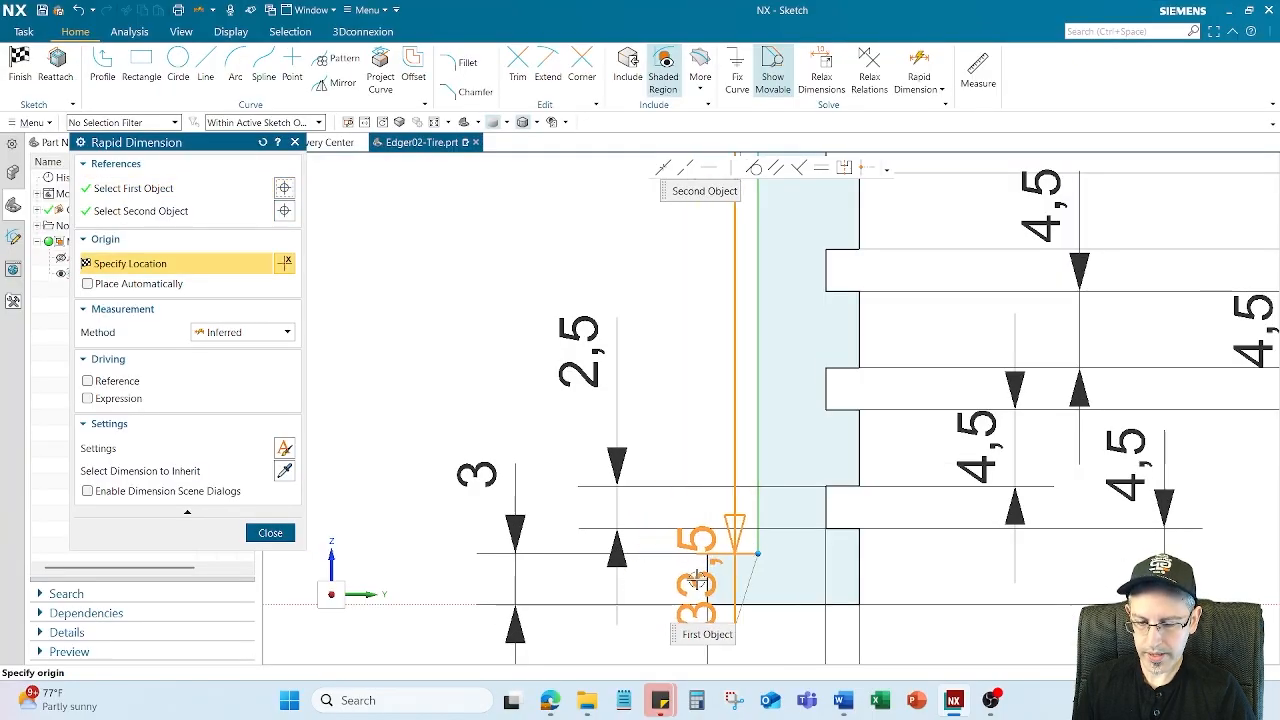
scroll(707, 590, up, 2)
click(708, 590)
scroll(688, 219, down, 4)
shift+middle_drag(683, 214, 689, 386)
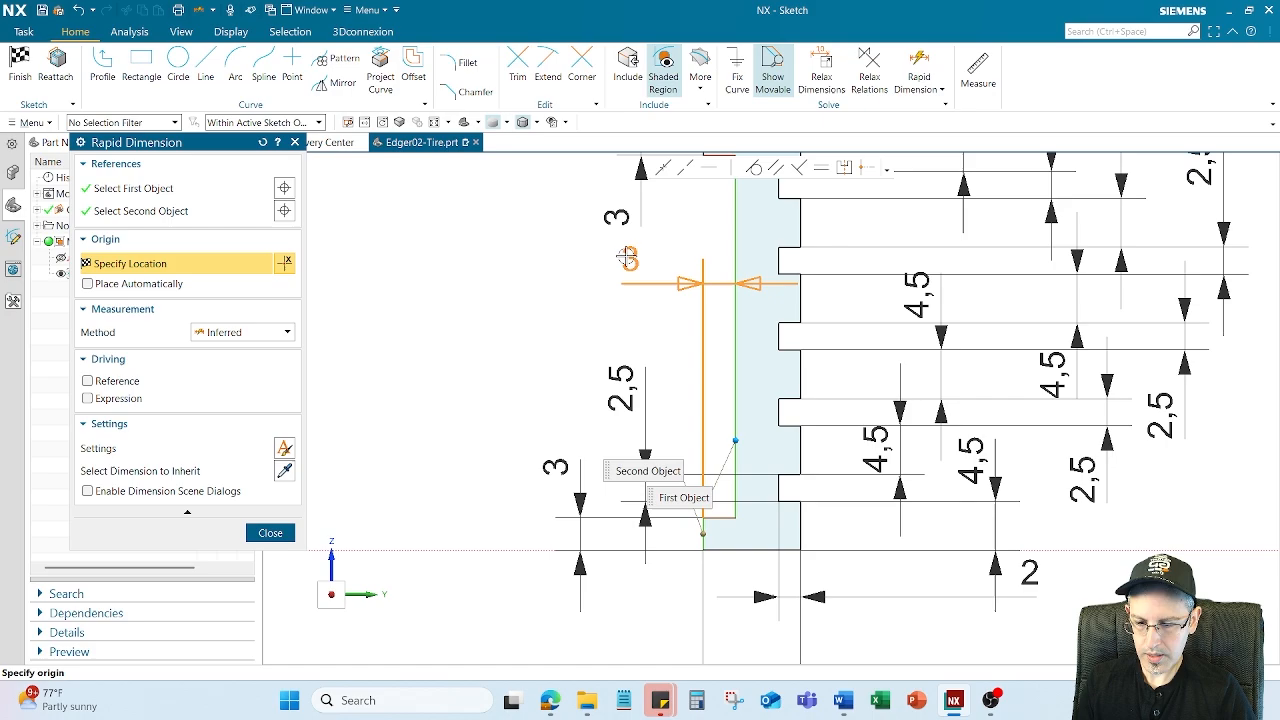
click(526, 284)
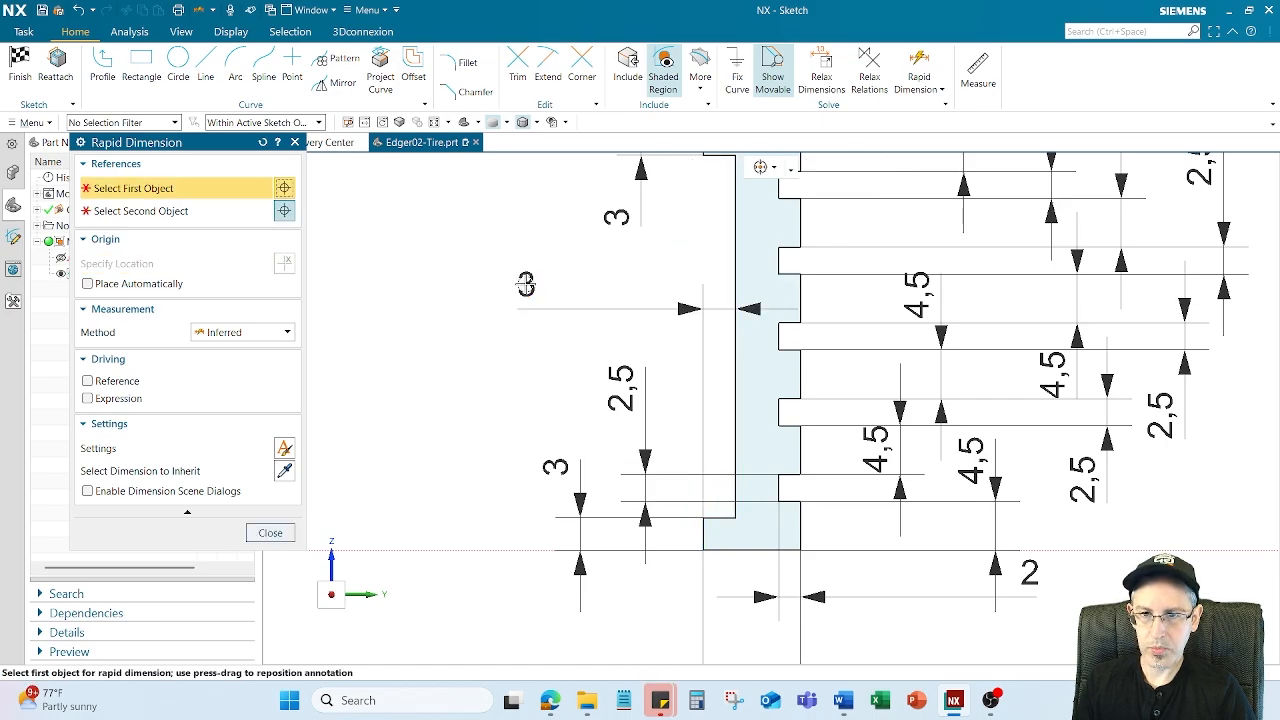
key(Escape)
scroll(532, 300, down, 2)
mouse_move(534, 305)
shift+middle_down()
mouse_move(555, 386)
mouse_move(574, 358)
shift+middle_up()
scroll(556, 376, up, 1)
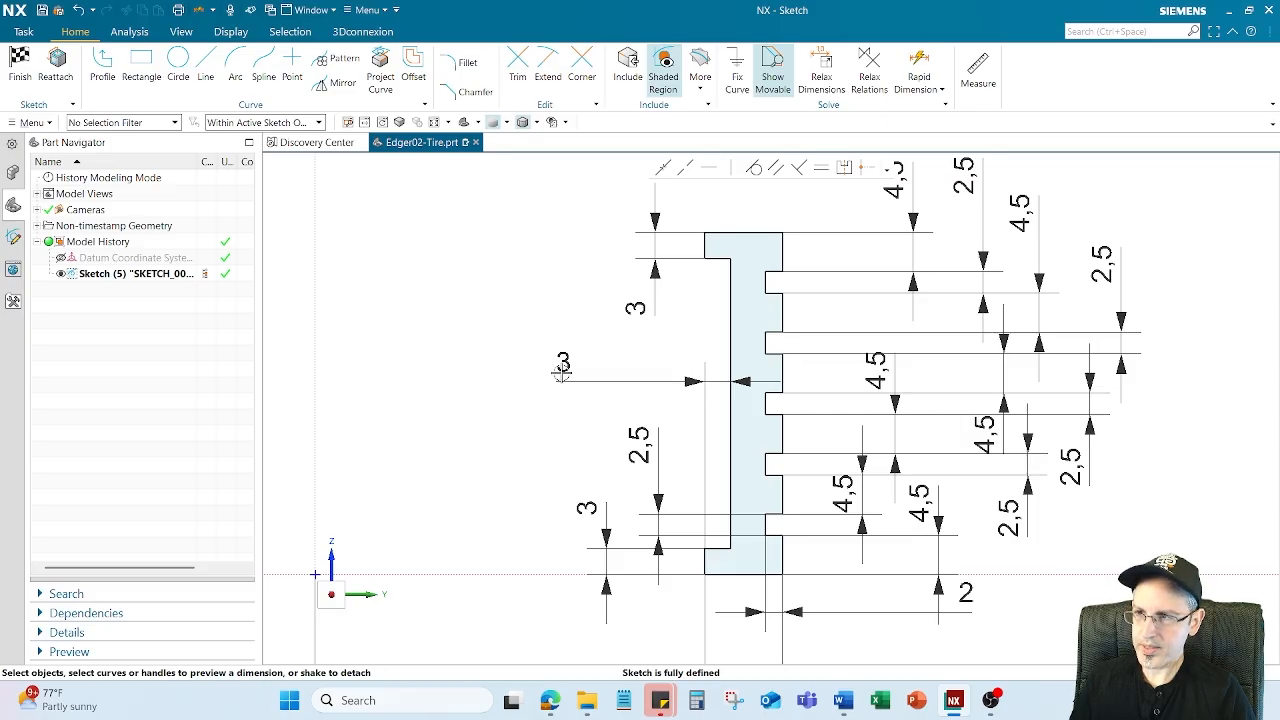
Fillet the upper lip's lower inner corner with a 2.5 mm radius and position its radius dimension clear of the profile.
scroll(726, 254, up, 1)
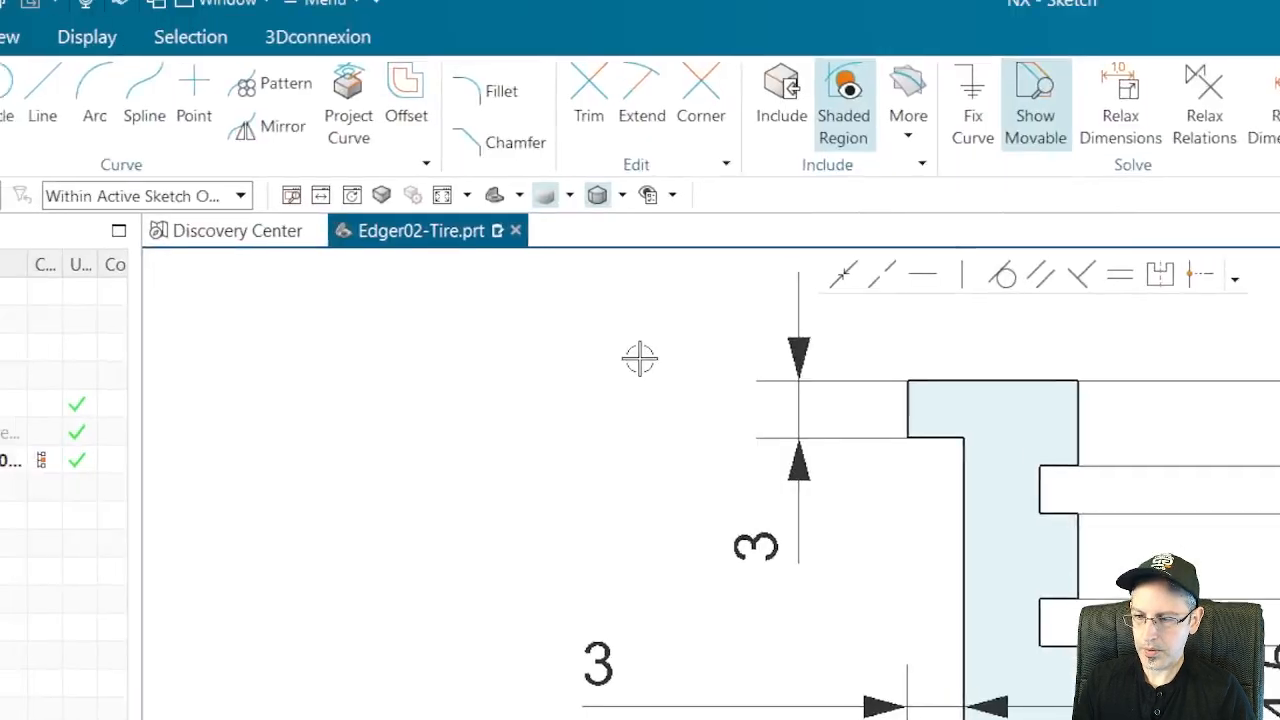
click(637, 118)
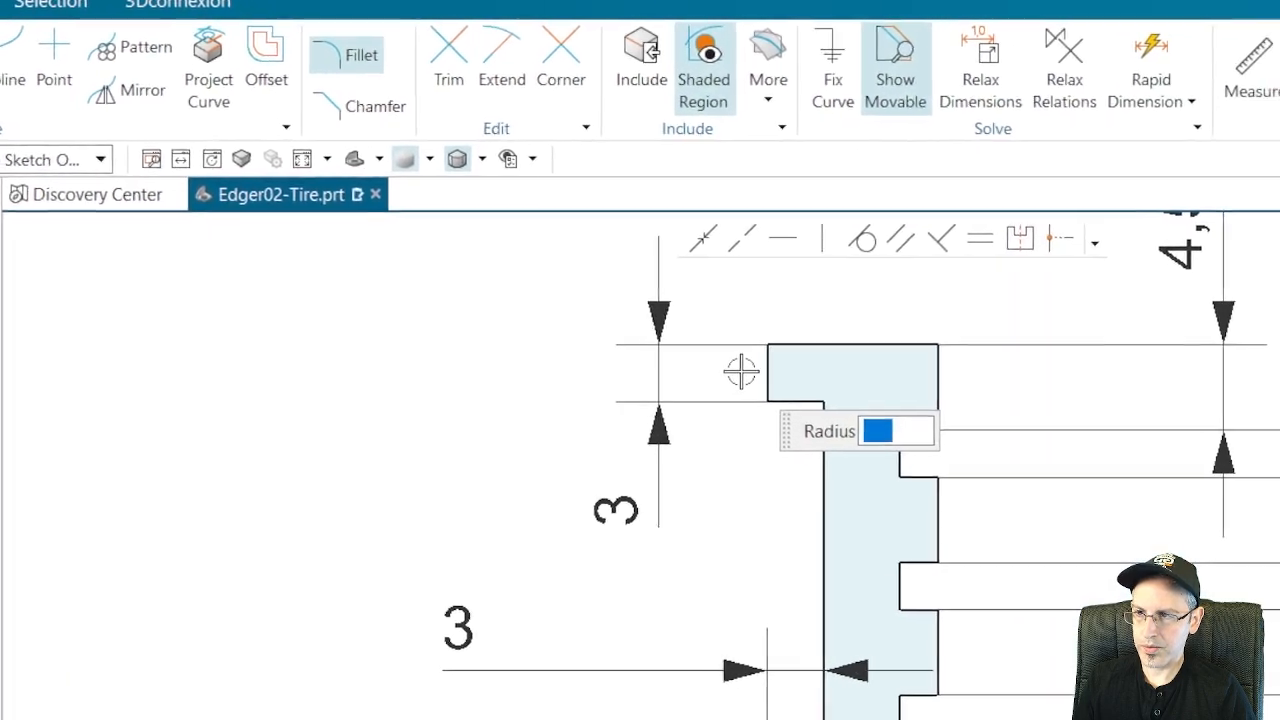
click(670, 381)
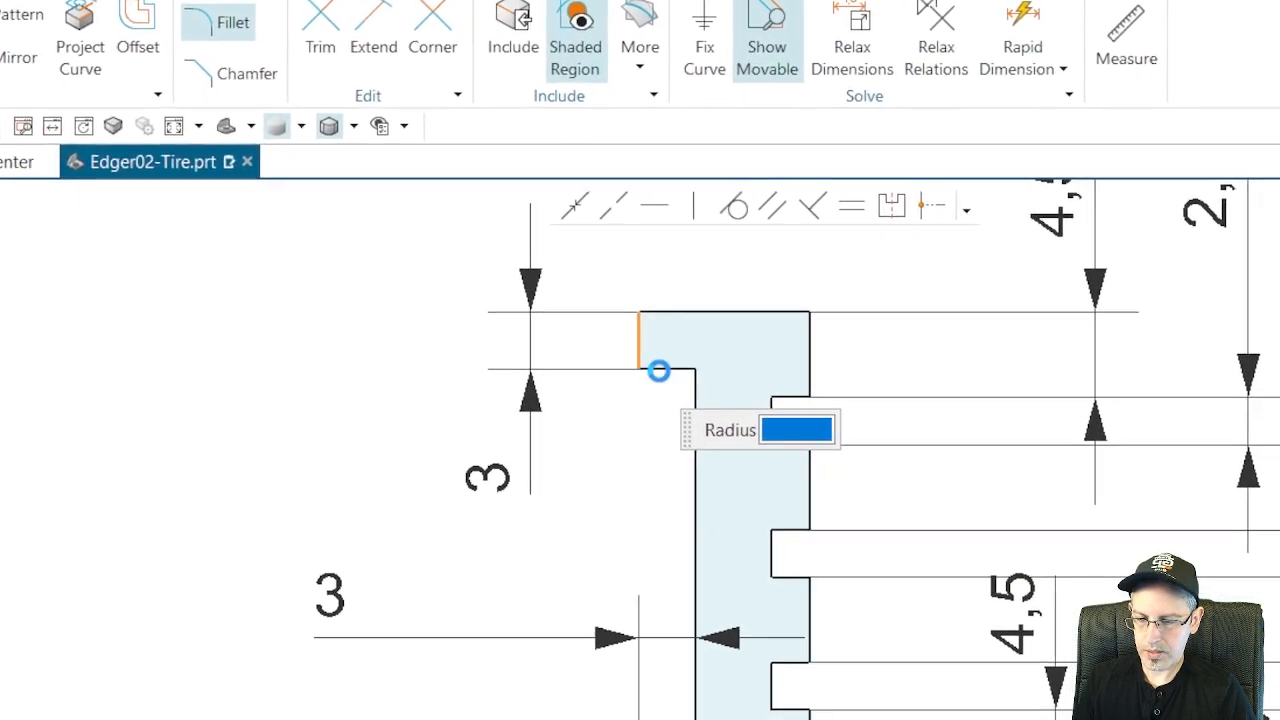
scroll(671, 362, up, 3)
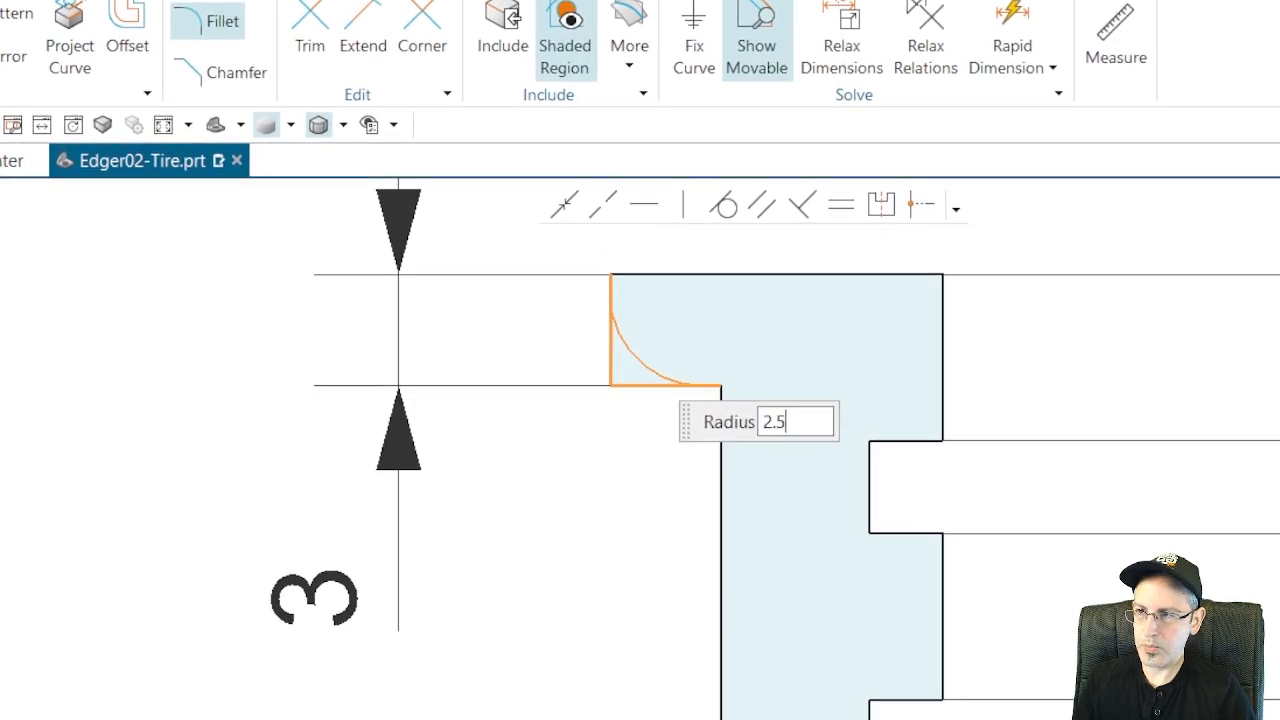
drag(650, 398, 586, 368)
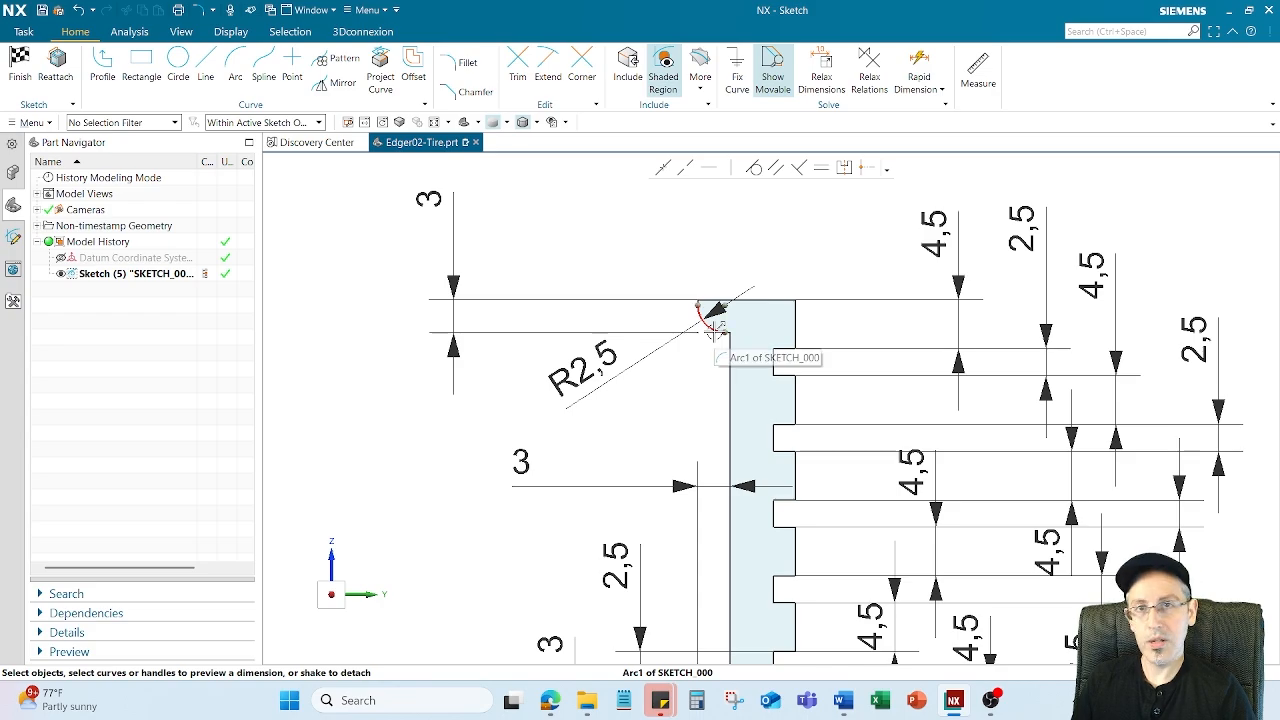
Fillet the lower lip's upper inner corner with a 2.5 mm radius and finish the sketch.
mouse_move(666, 577)
shift+middle_down()
mouse_move(657, 398)
mouse_move(657, 439)
shift+middle_up()
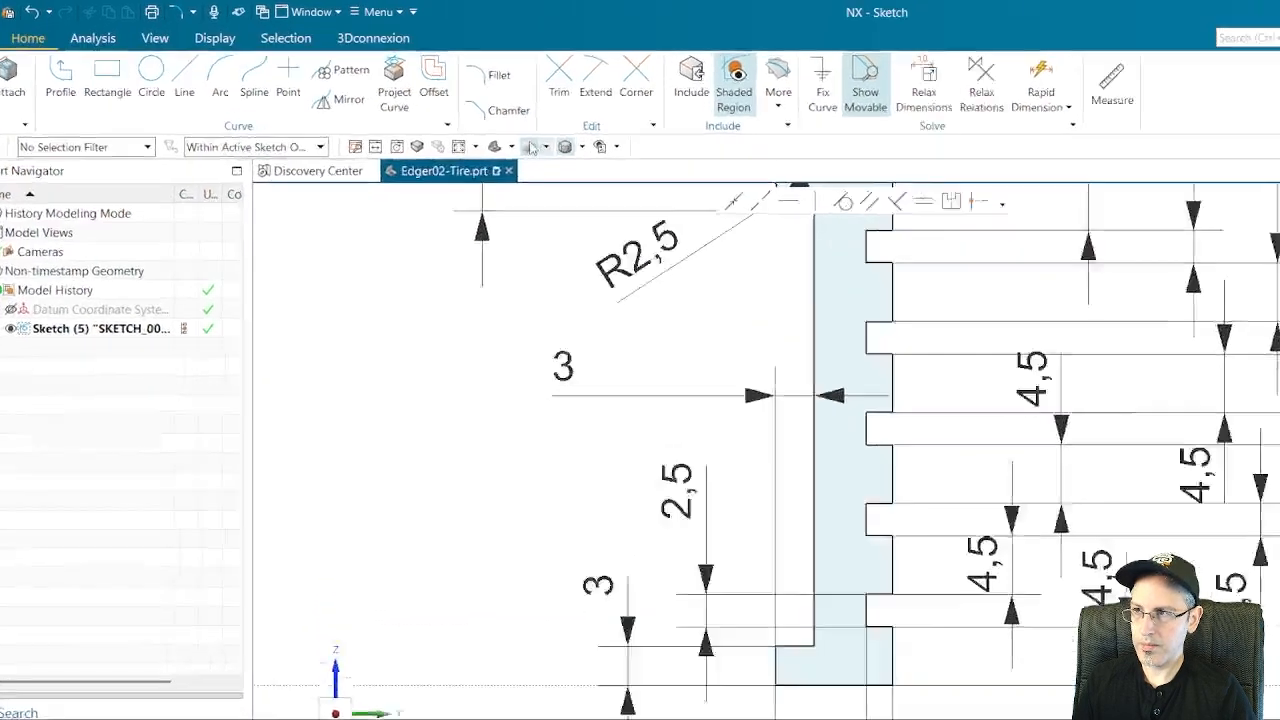
click(499, 76)
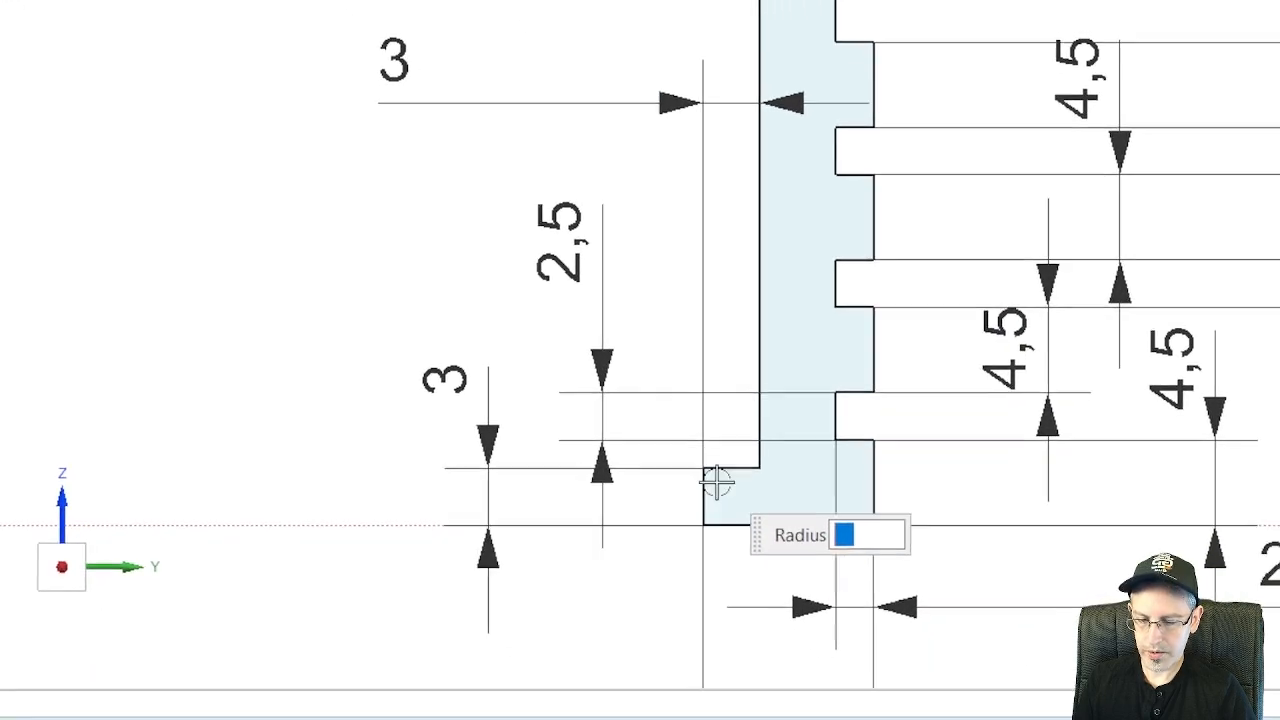
click(668, 420)
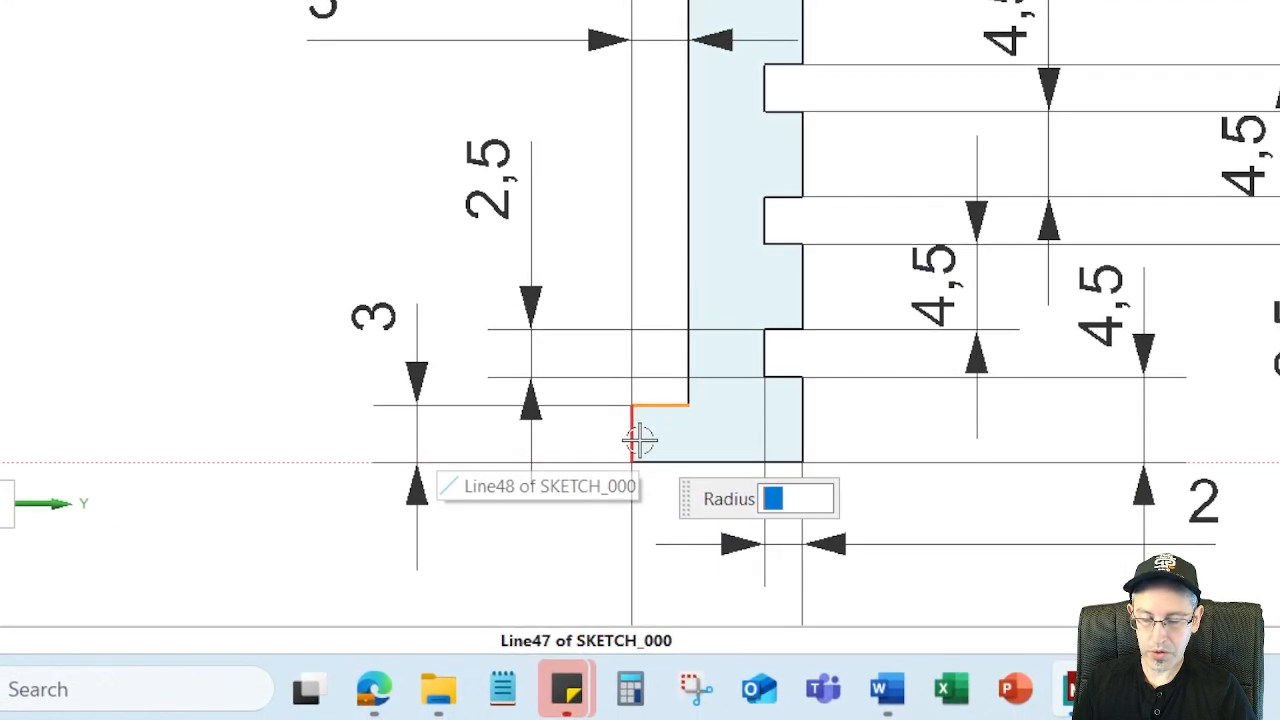
click(634, 438)
scroll(640, 430, up, 3)
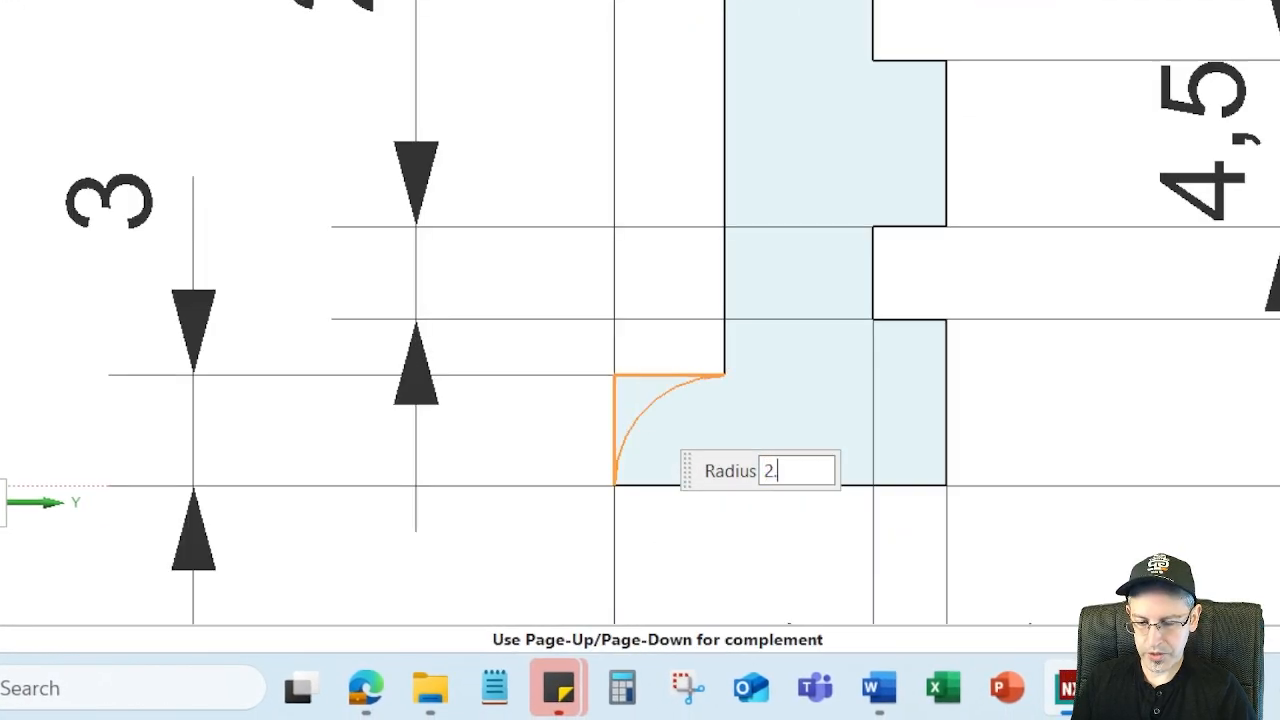
key(Return)
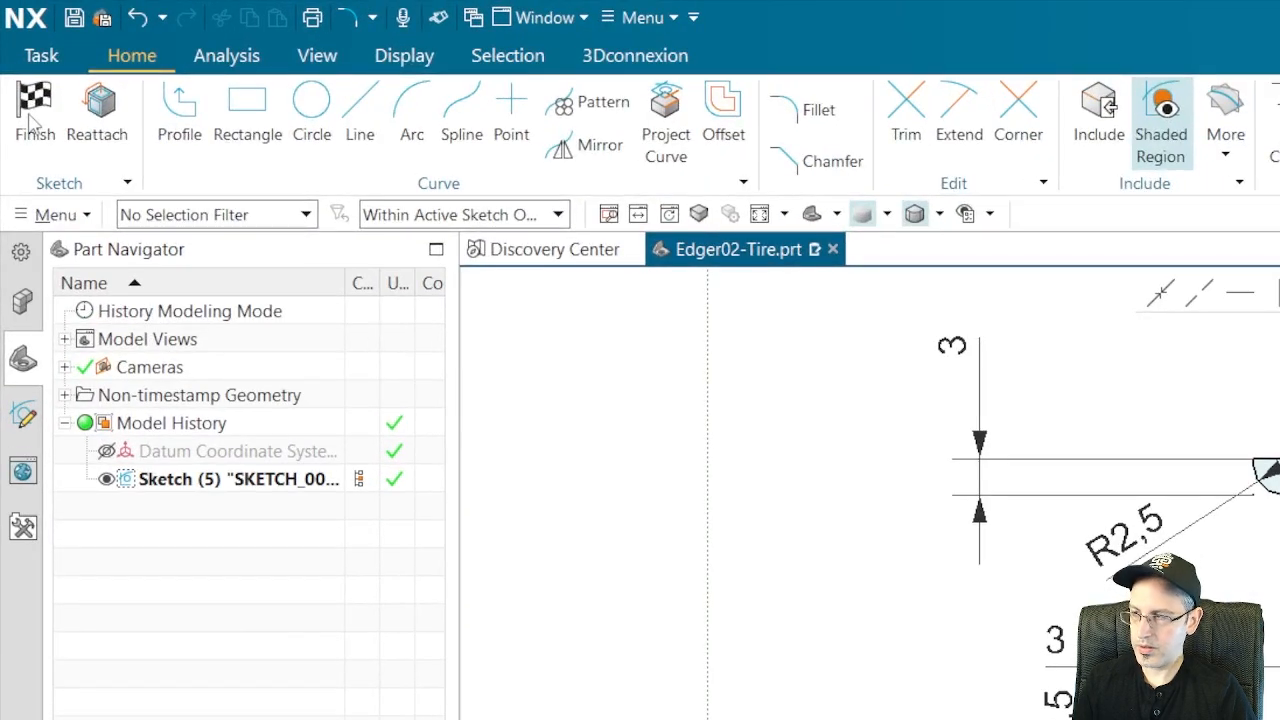
click(33, 115)
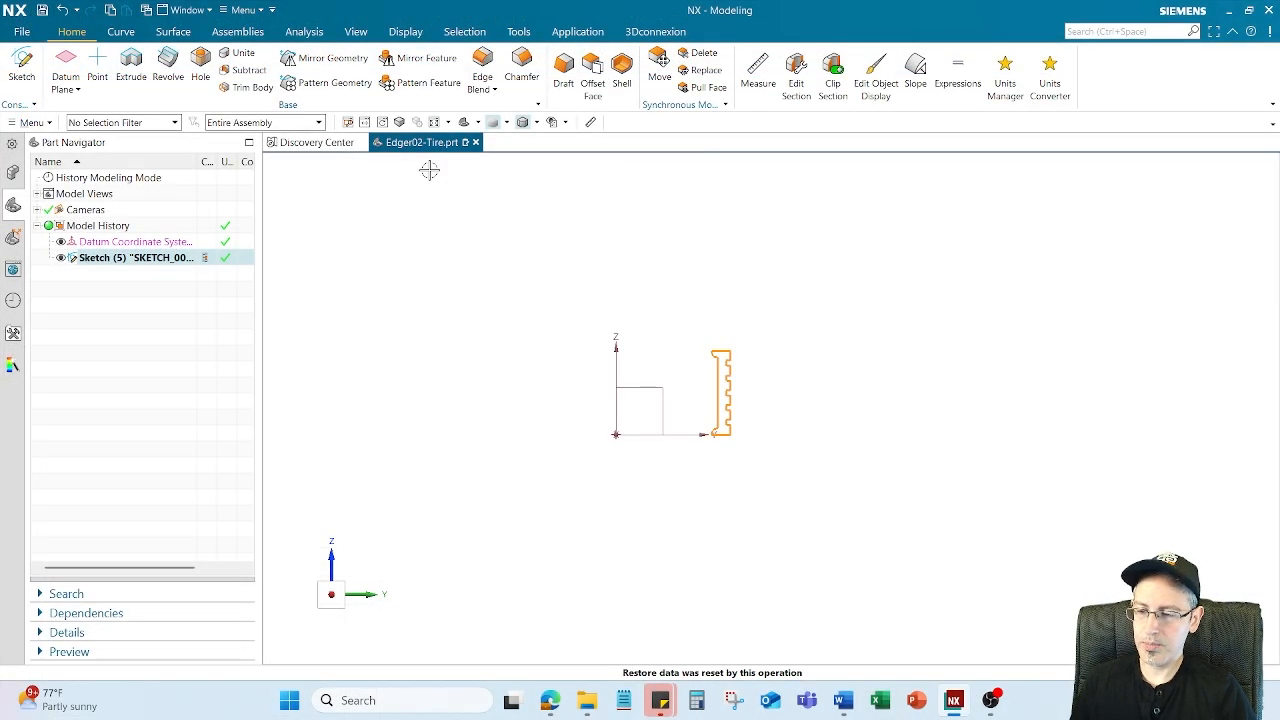
Revolve the tire profile sketch from 0 to 360° about the datum Z axis with no Boolean operation.
click(434, 122)
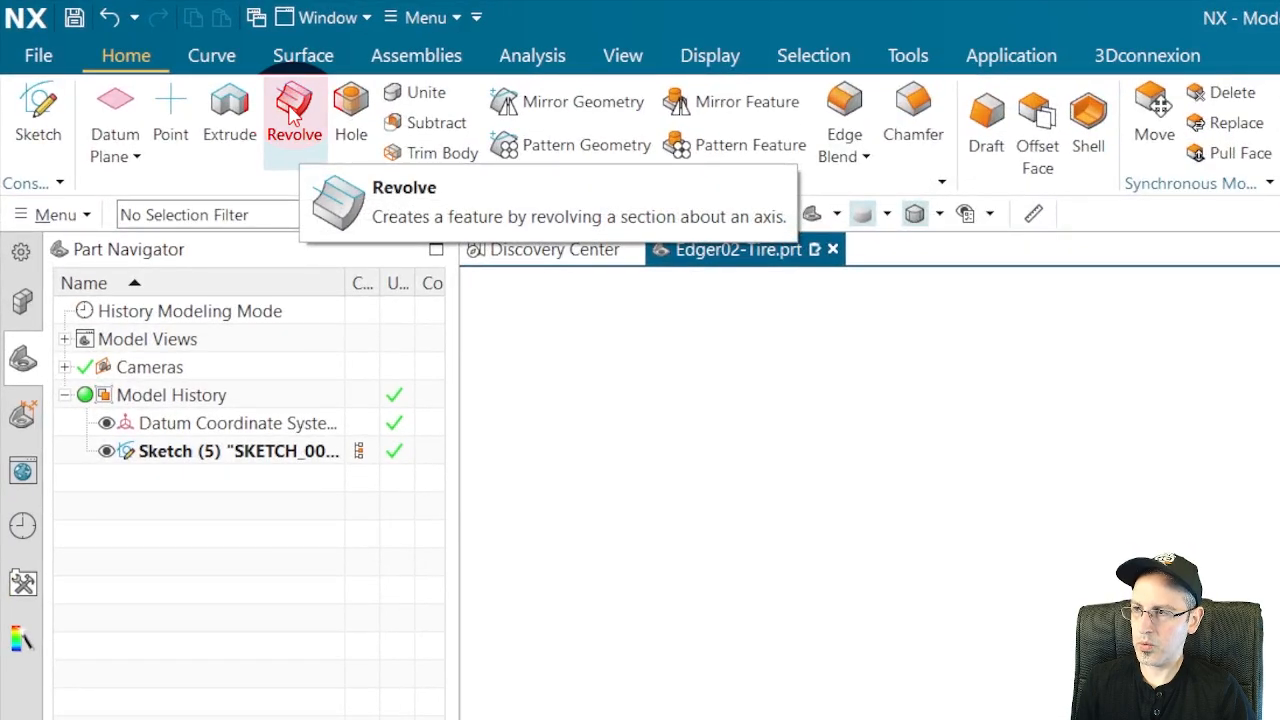
click(292, 112)
drag(180, 151, 367, 173)
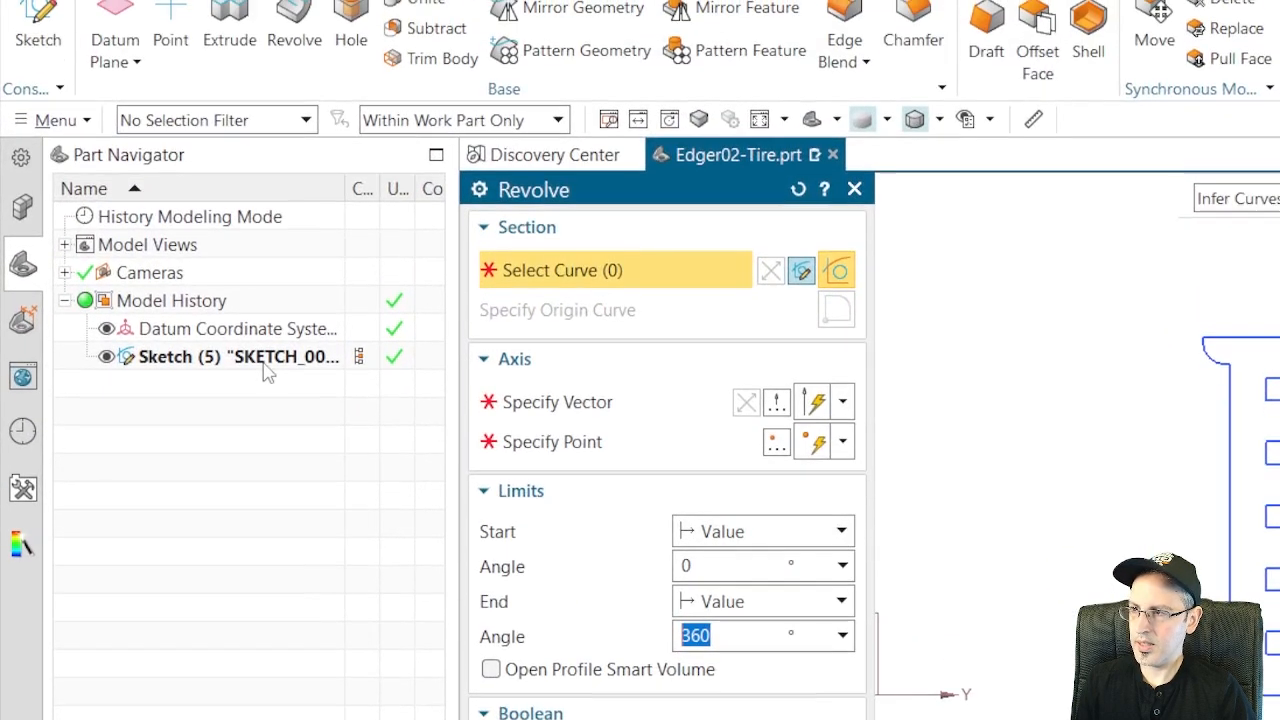
click(265, 362)
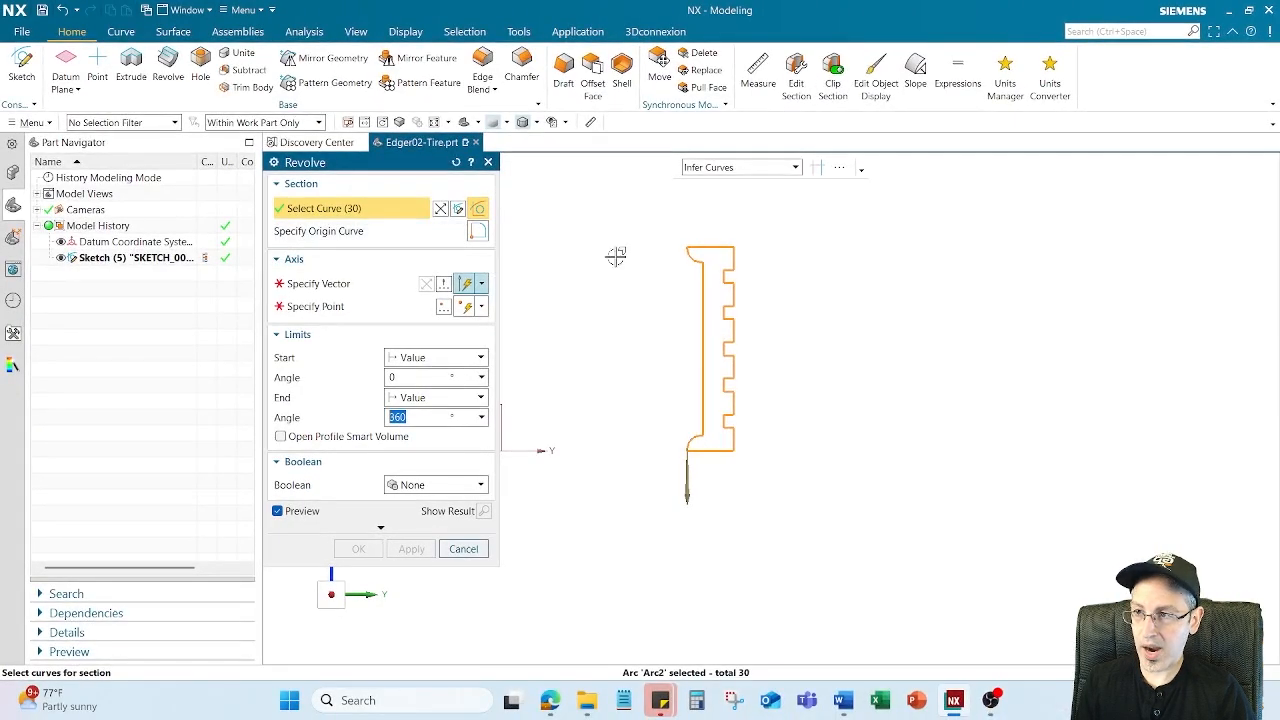
click(338, 285)
shift+middle_drag(584, 362, 805, 346)
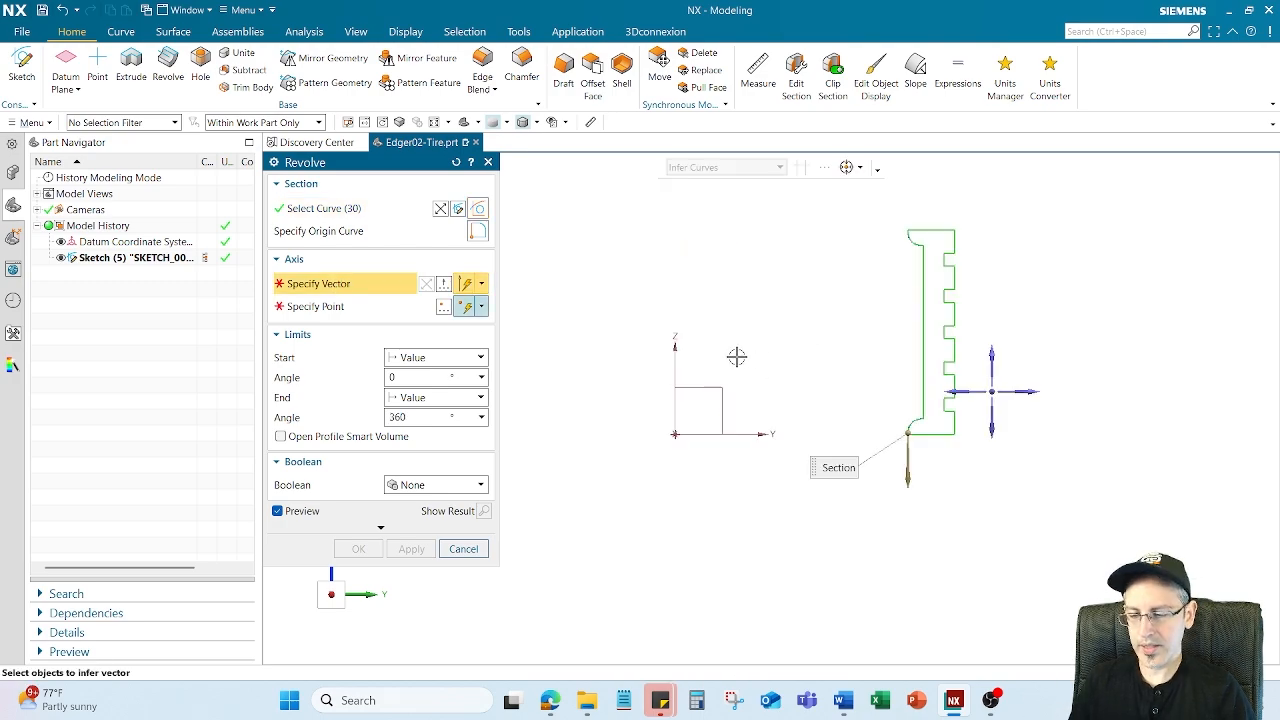
click(672, 350)
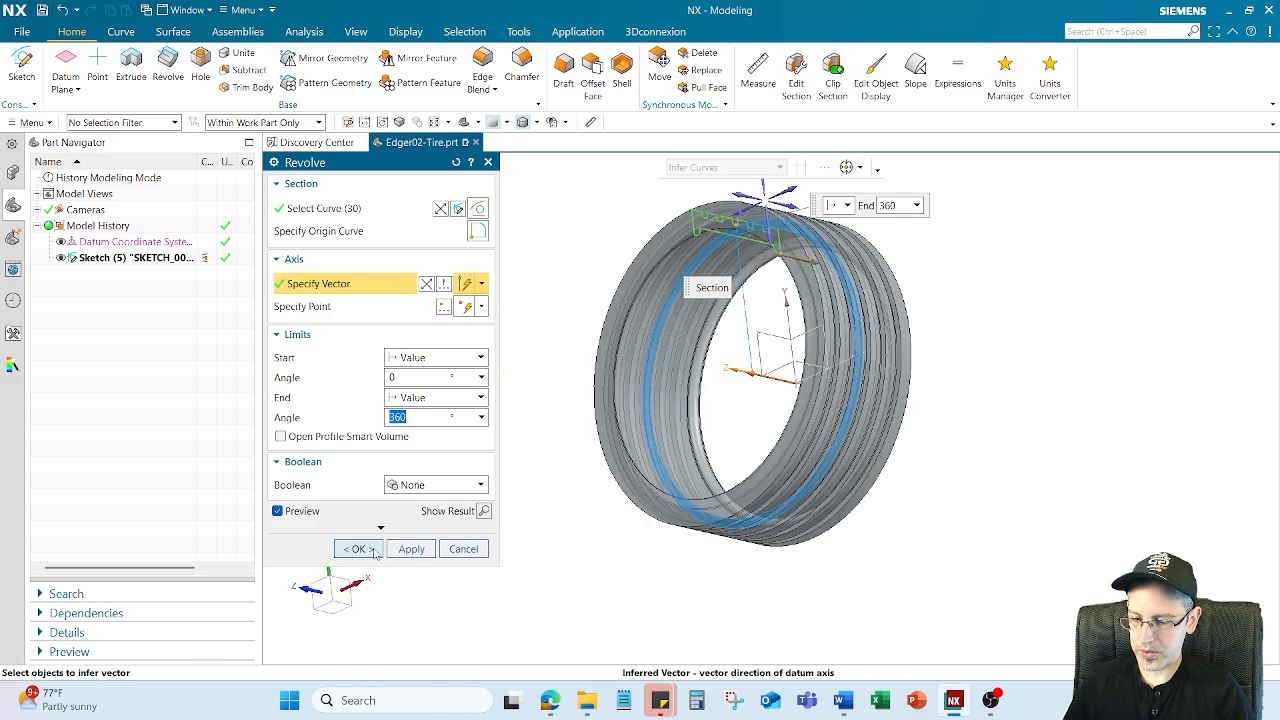
click(370, 549)
Examine the revolved tire's tread grooves and inner lips from several angles and at different zoom levels.
middle_drag(511, 340, 611, 400)
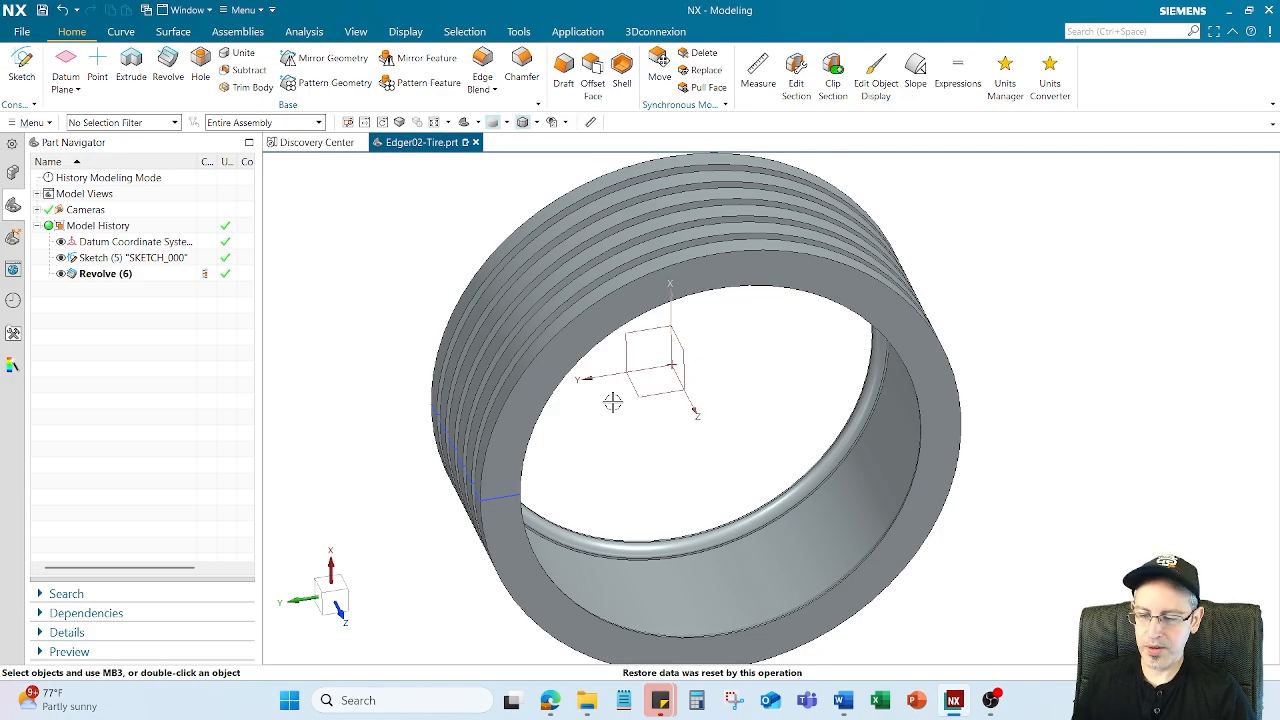
scroll(600, 367, down, 5)
scroll(595, 380, up, 3)
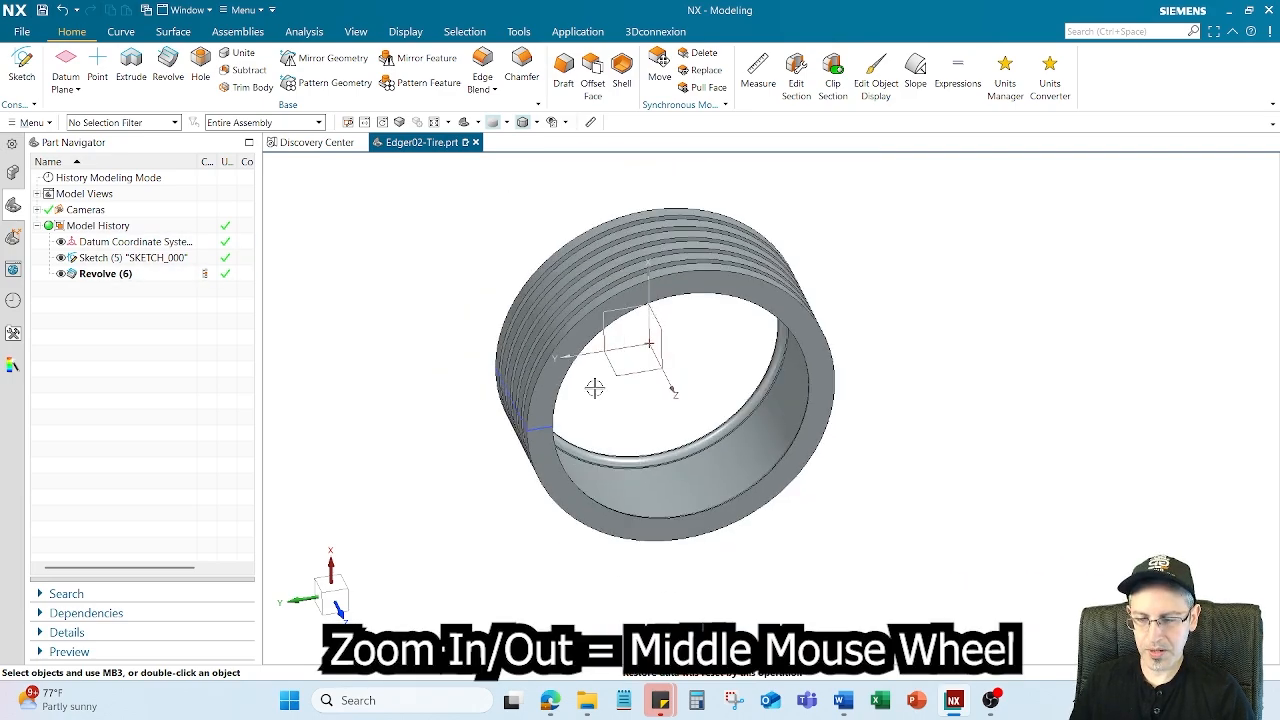
scroll(590, 393, down, 2)
scroll(590, 393, up, 4)
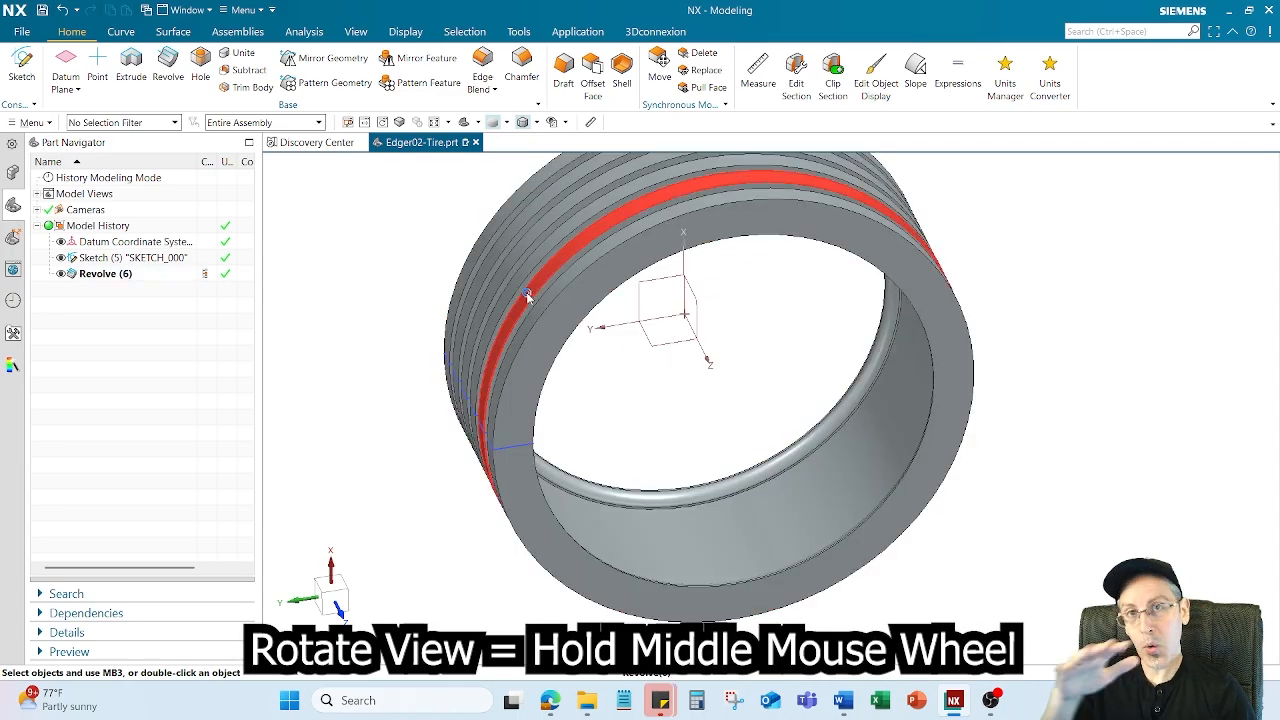
middle_drag(527, 296, 480, 263)
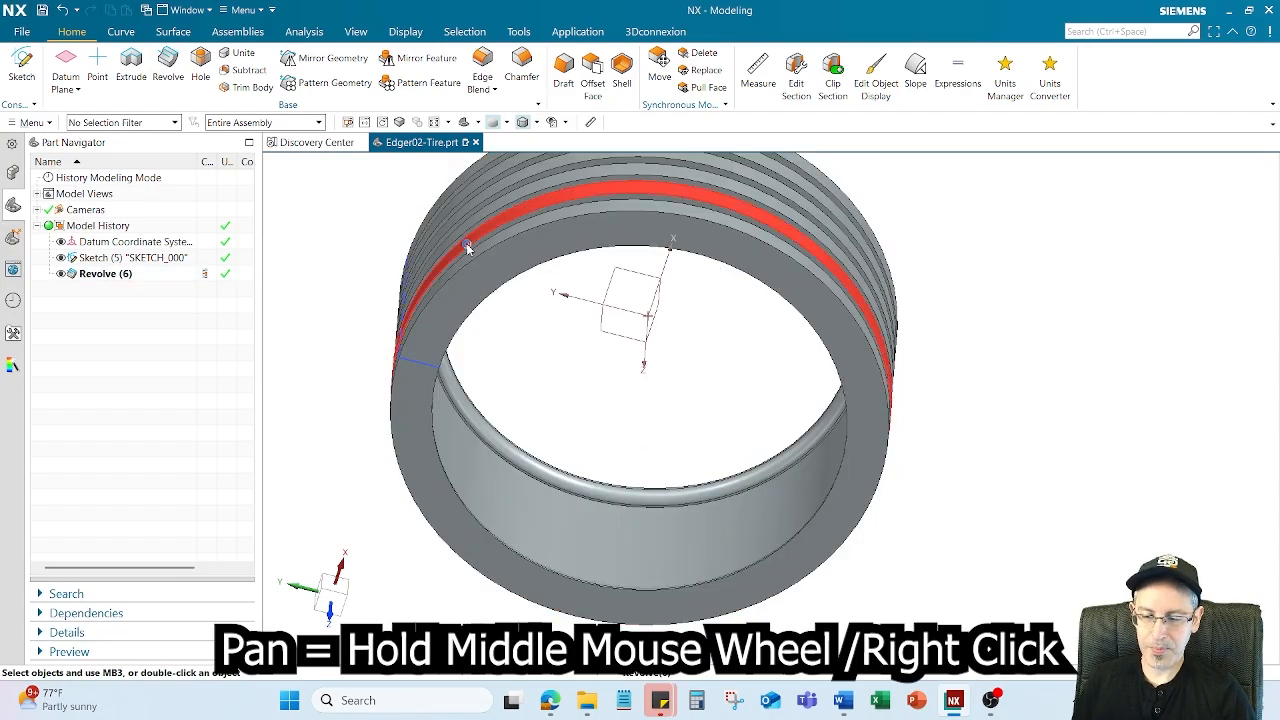
middle_drag(477, 254, 680, 333)
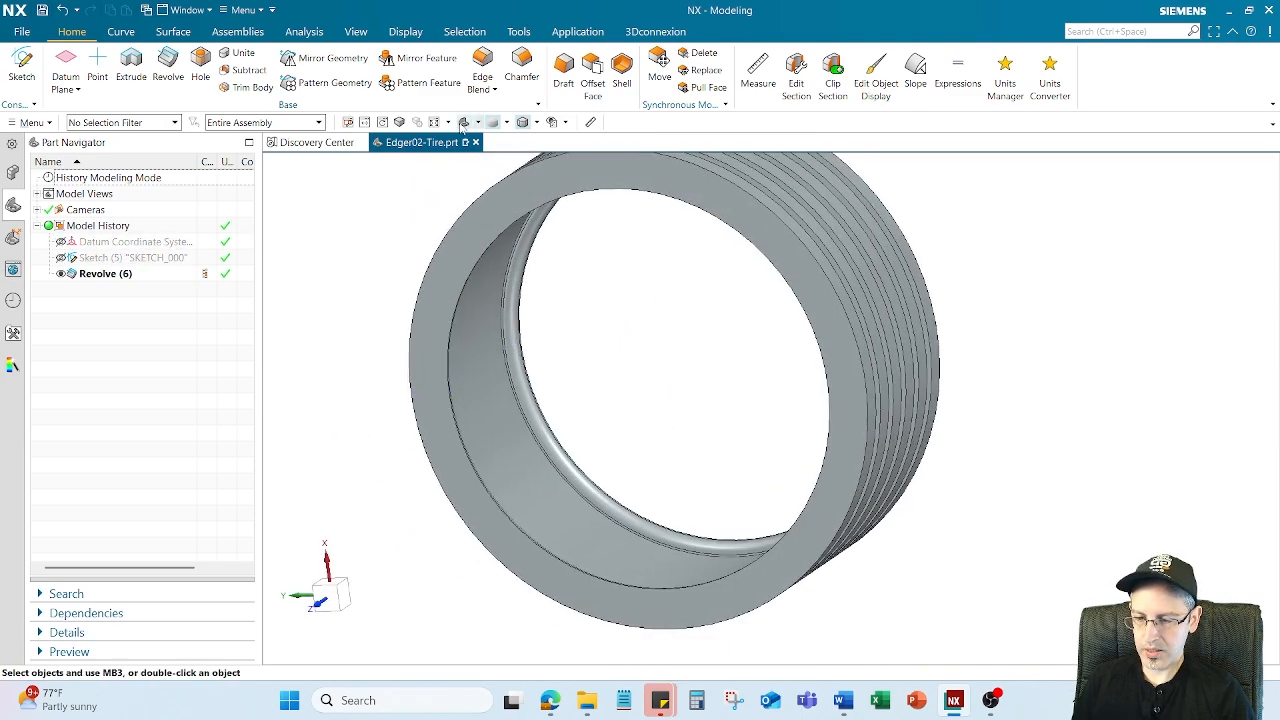
Restore the default 3D orientation of the tire and save the part.
click(462, 122)
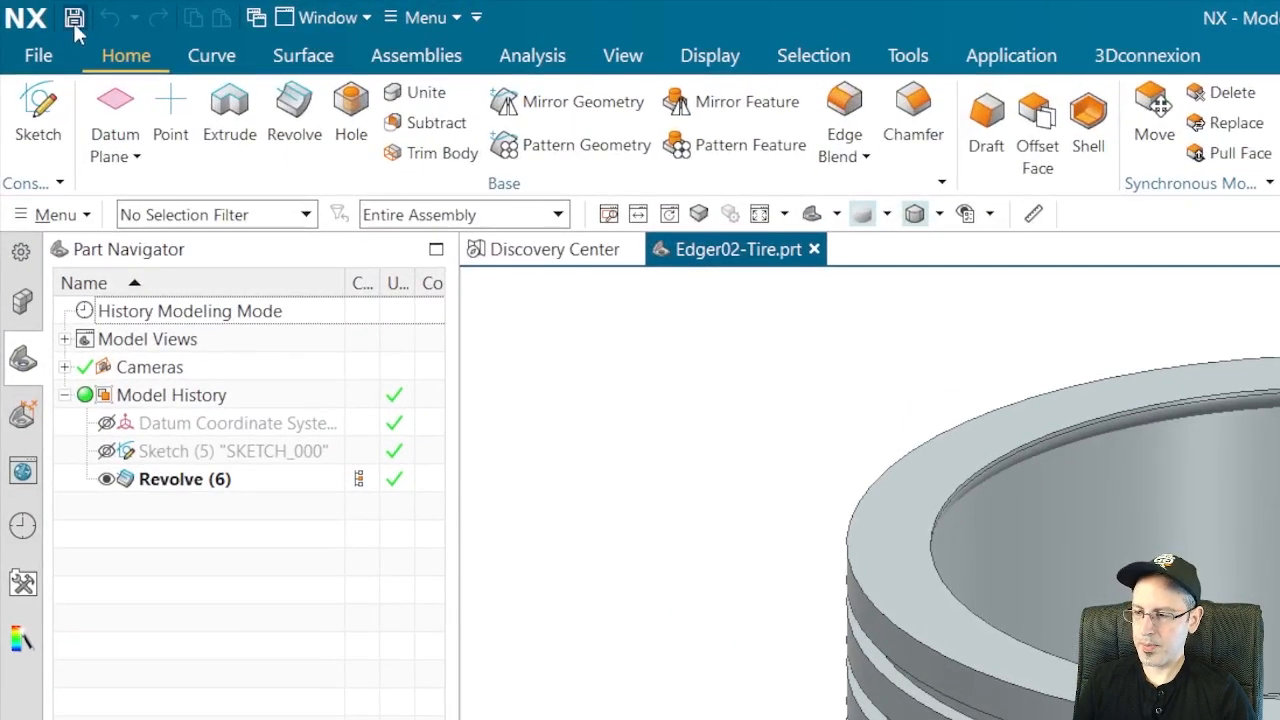
click(75, 24)
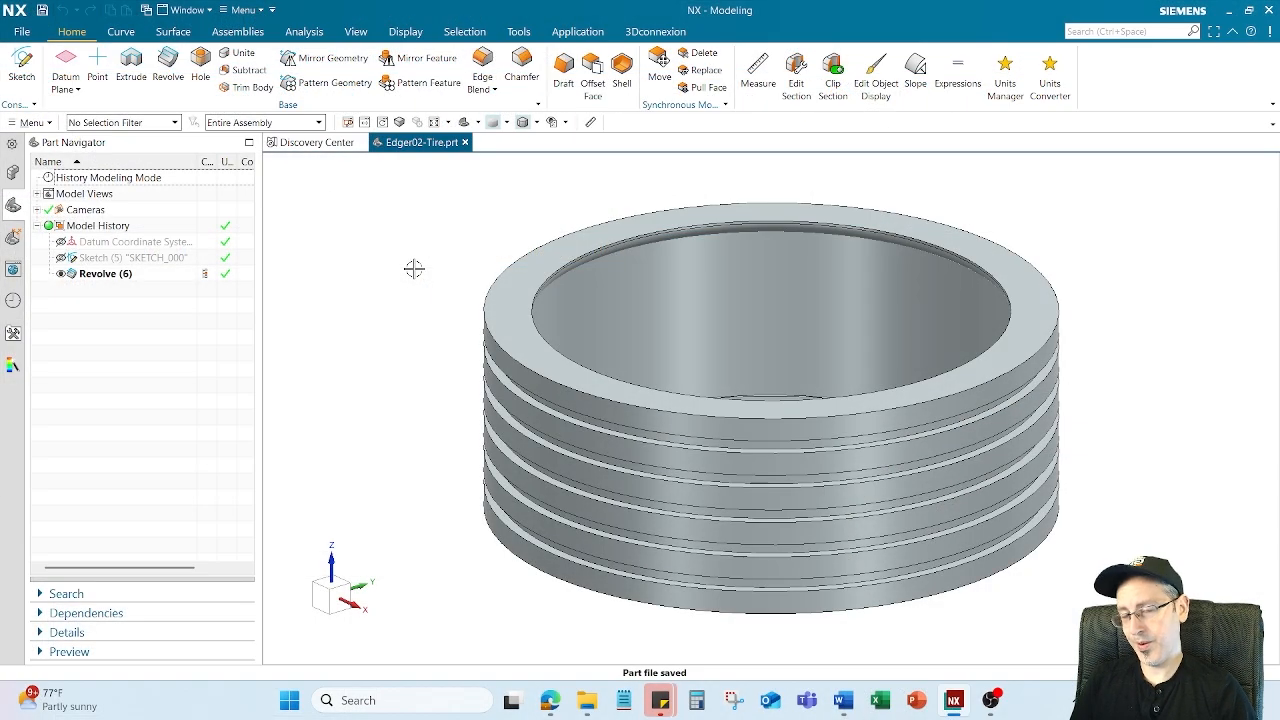
Inspect the tire by rotating it and snapping to the nearest orthogonal views of its tread and ring face.
middle_drag(414, 269, 456, 282)
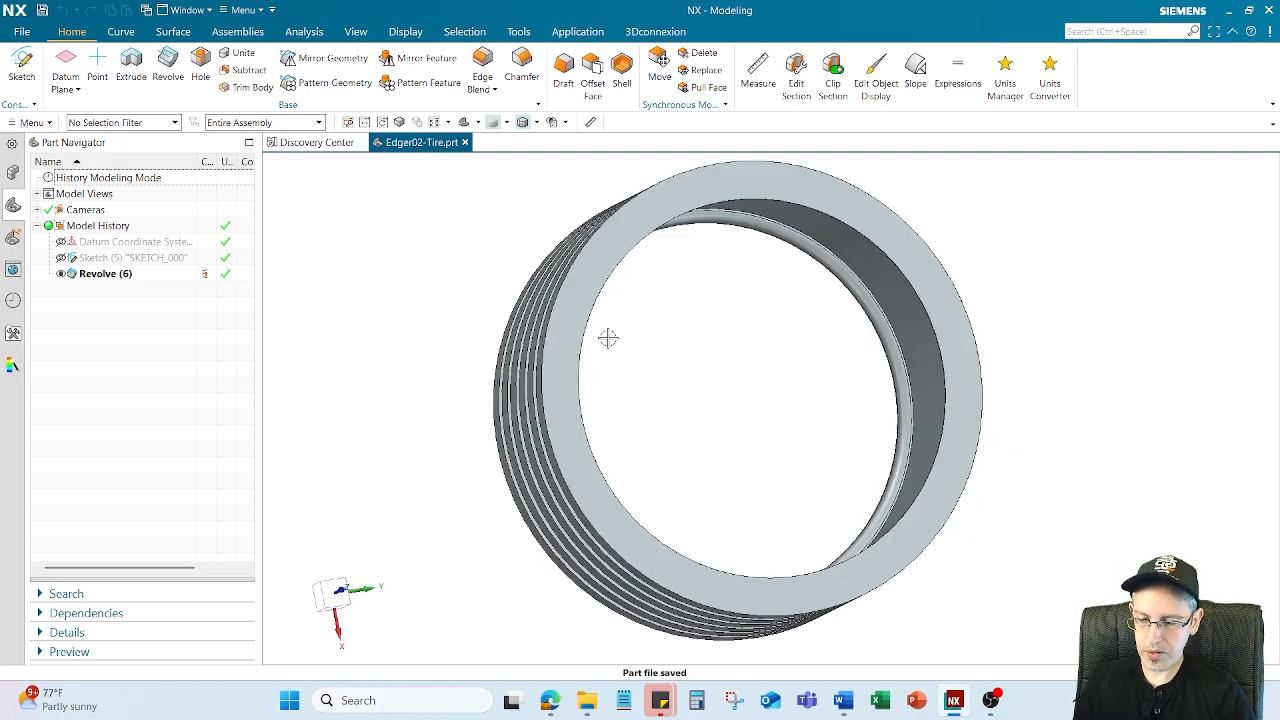
middle_drag(608, 339, 788, 452)
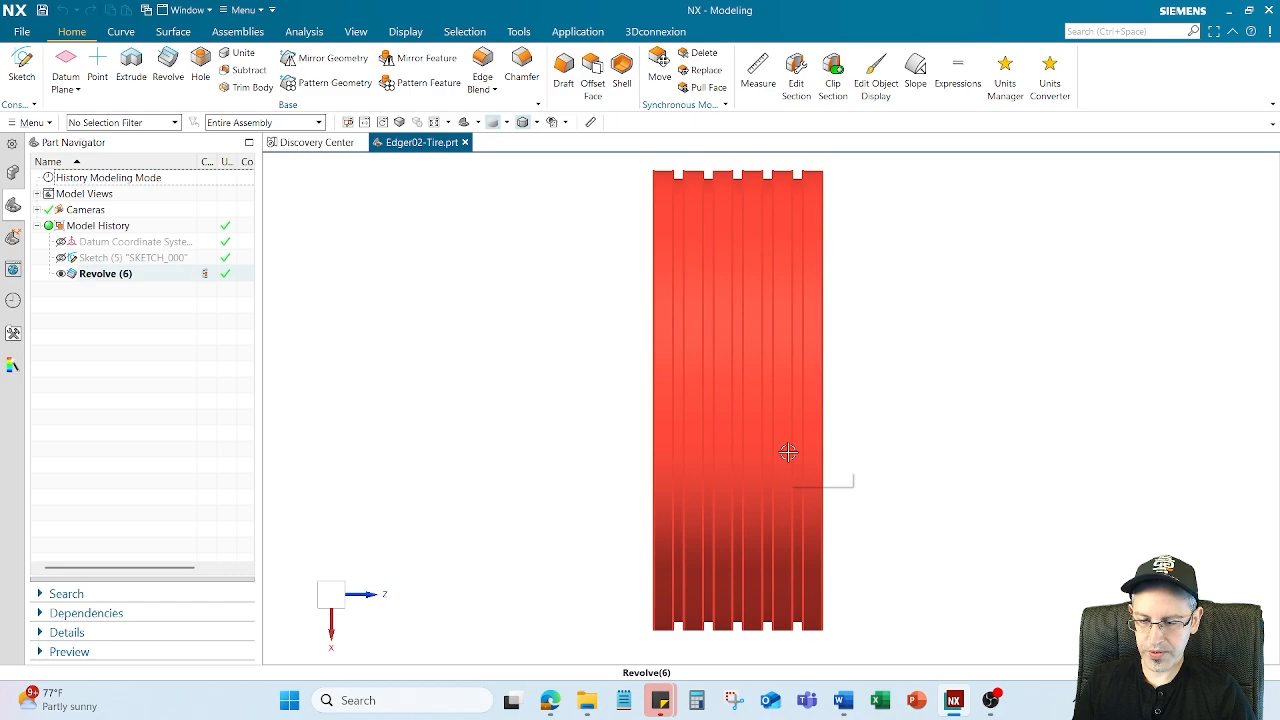
middle_drag(1006, 434, 1036, 450)
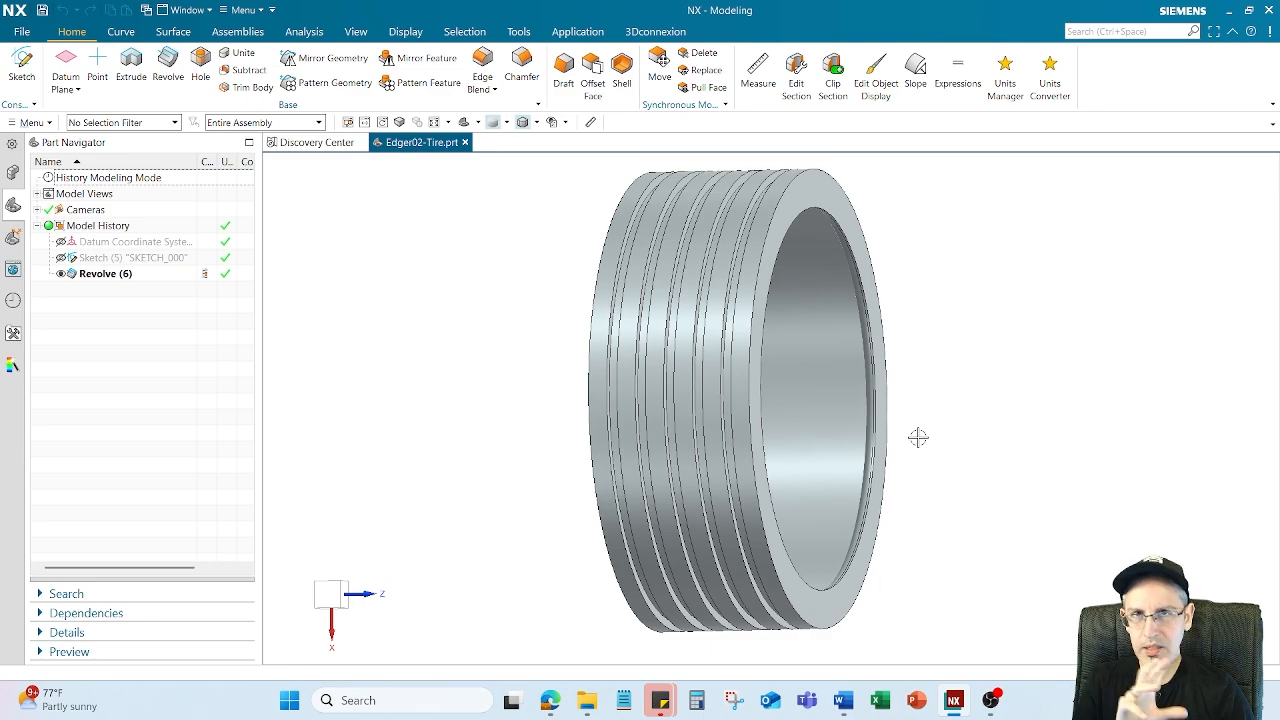
key(F8)
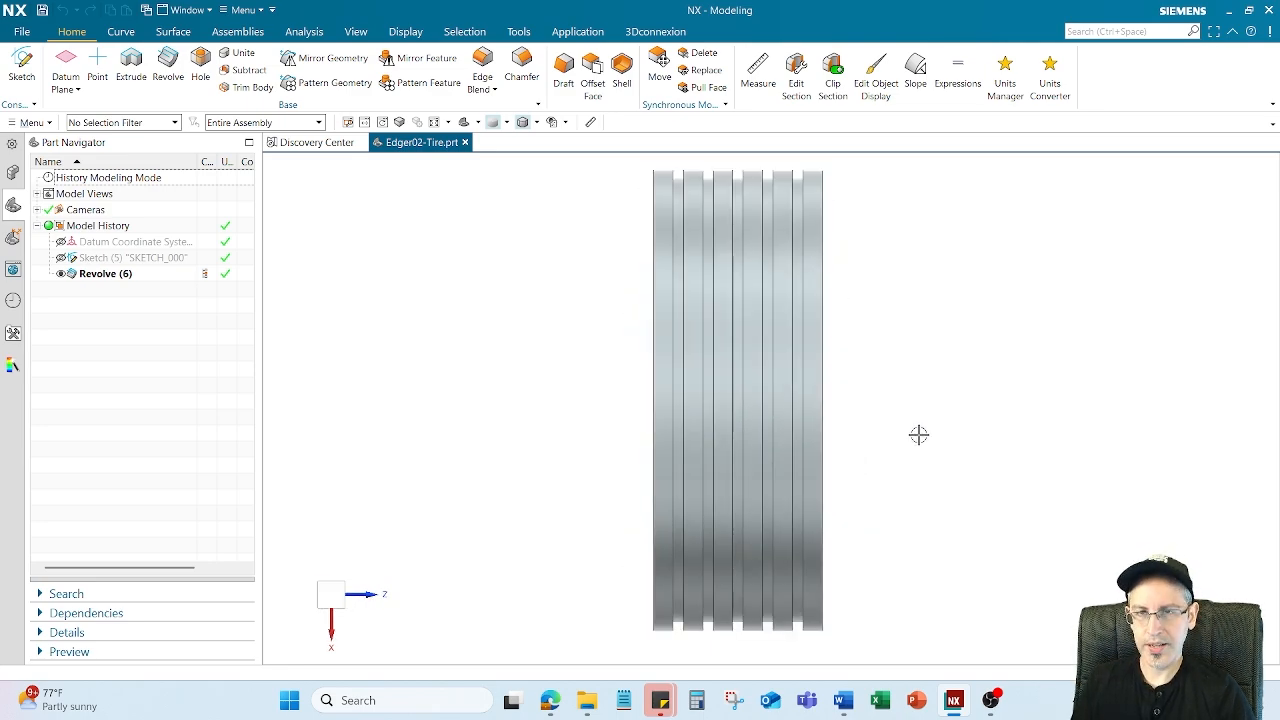
middle_drag(918, 434, 820, 423)
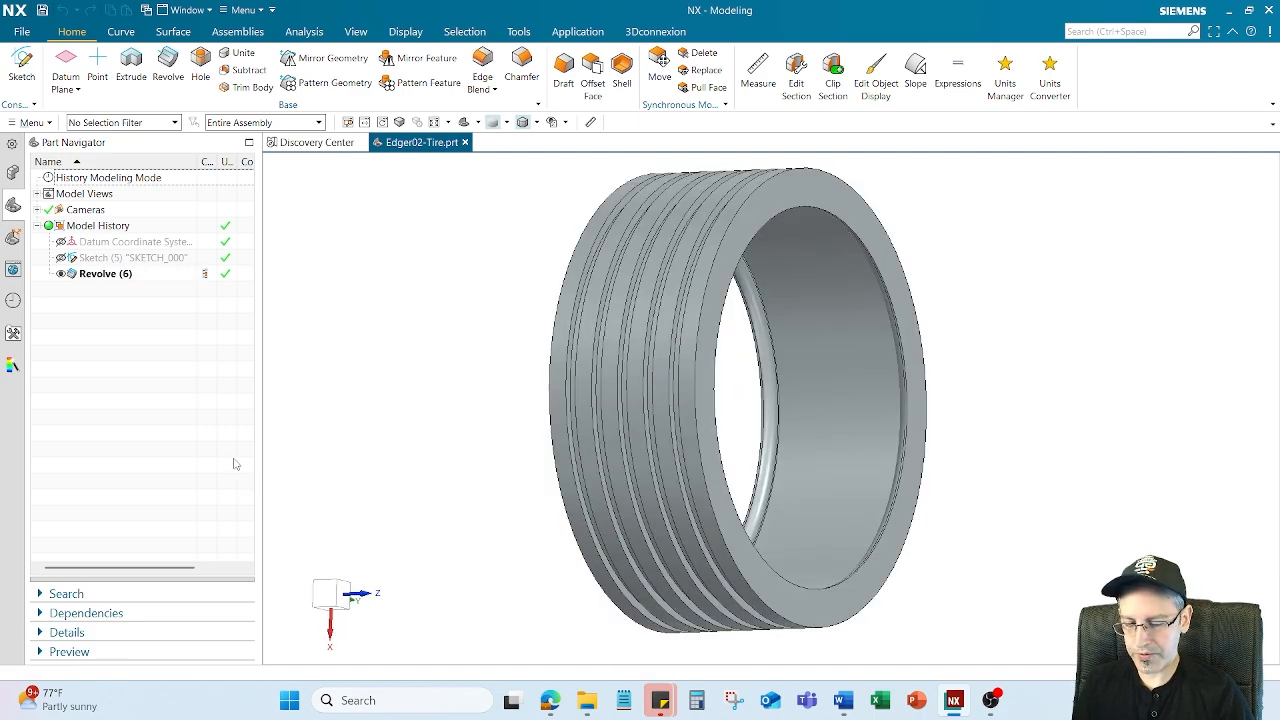
key(F8)
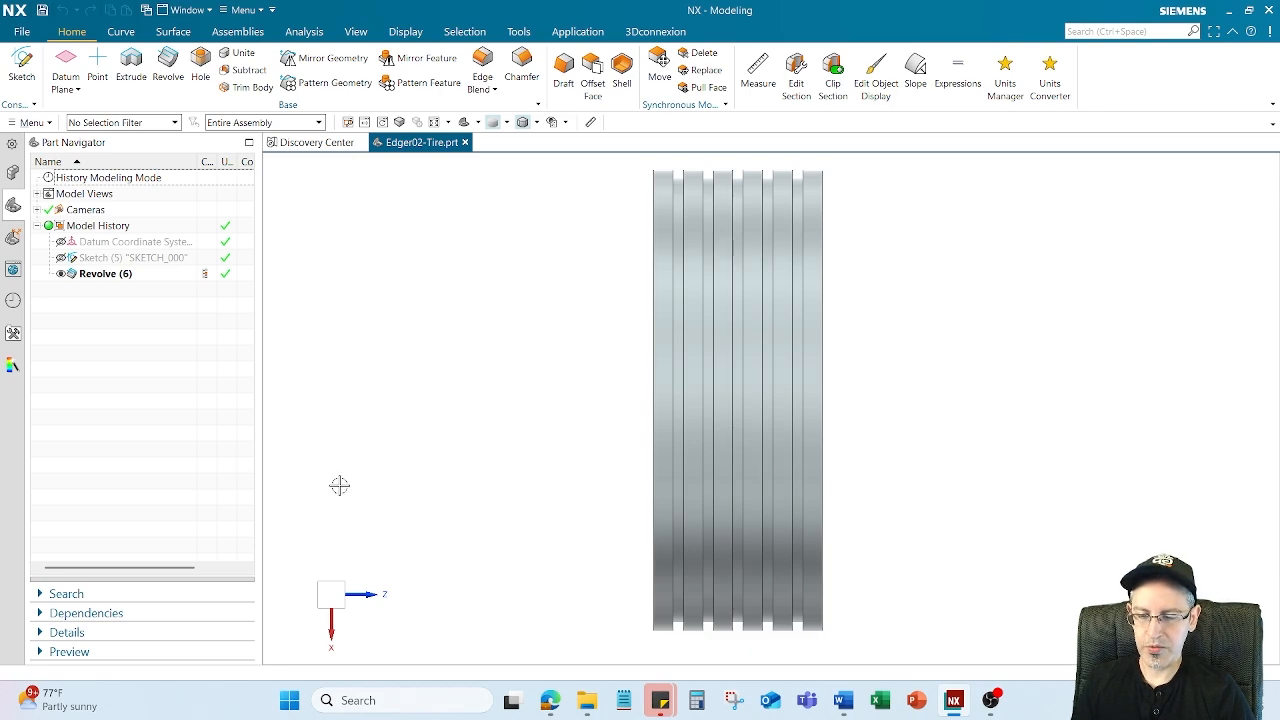
middle_drag(339, 485, 680, 461)
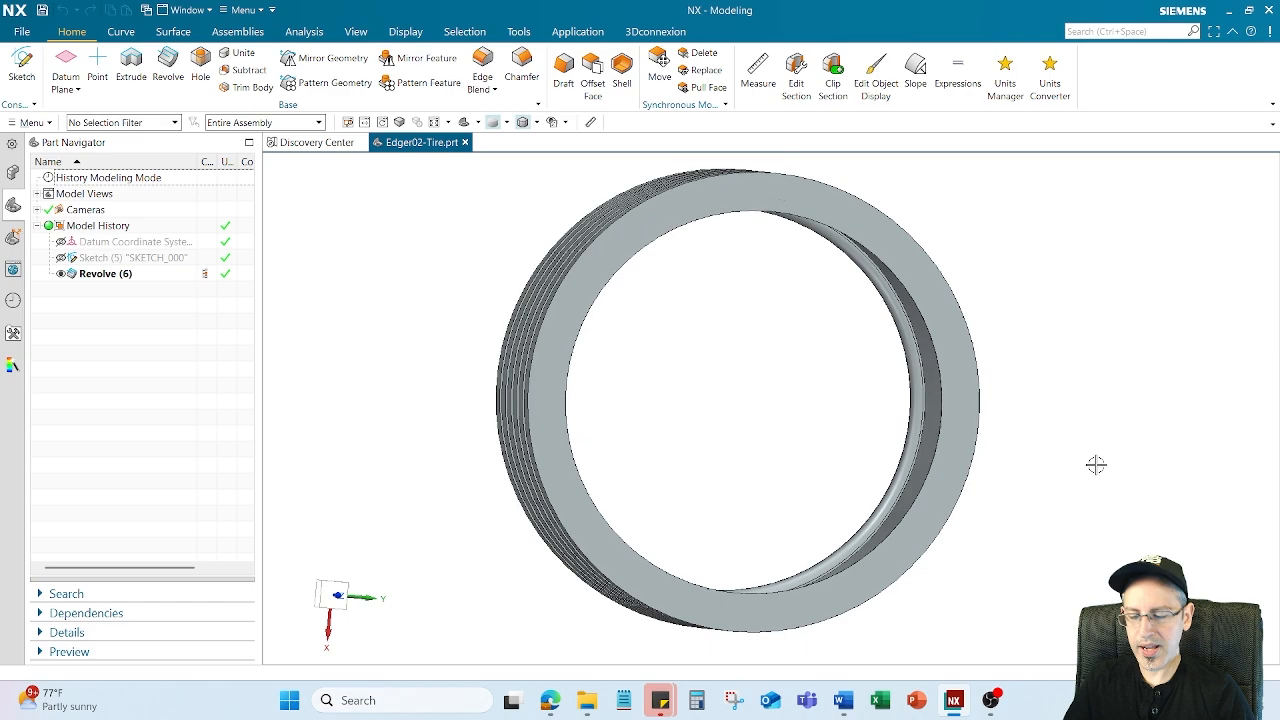
key(F8)
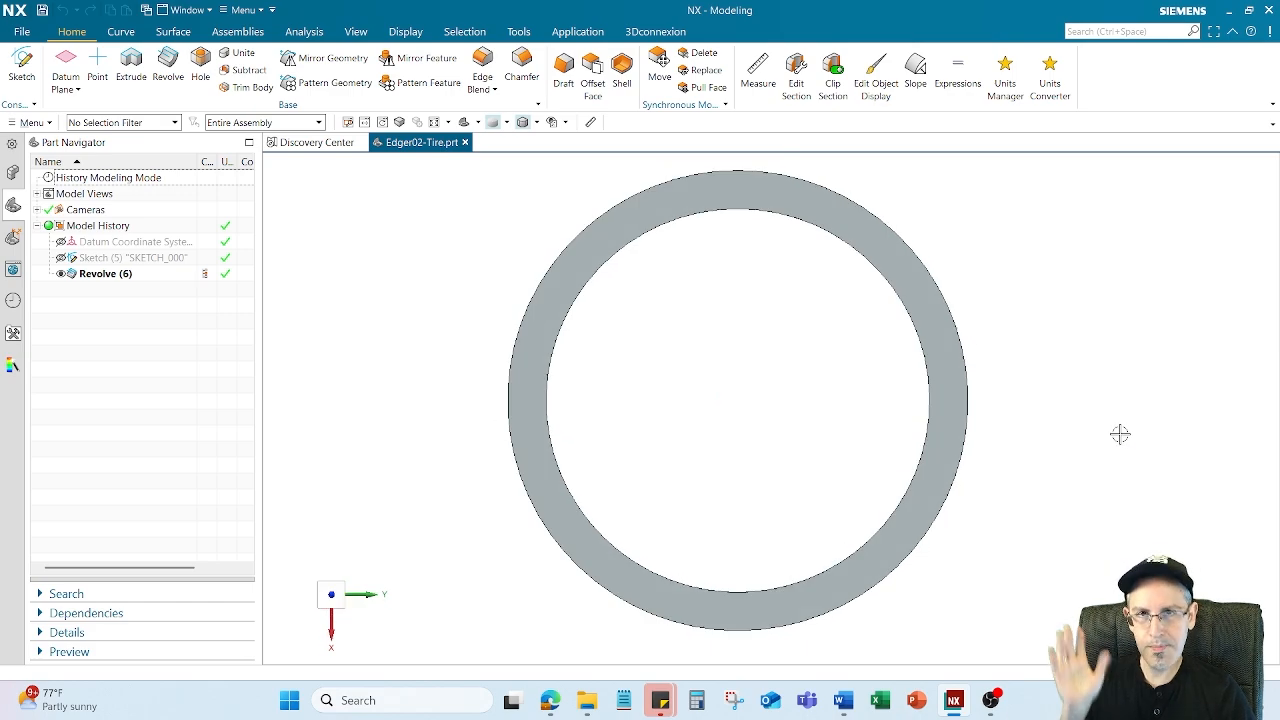
key(ctrl+f)
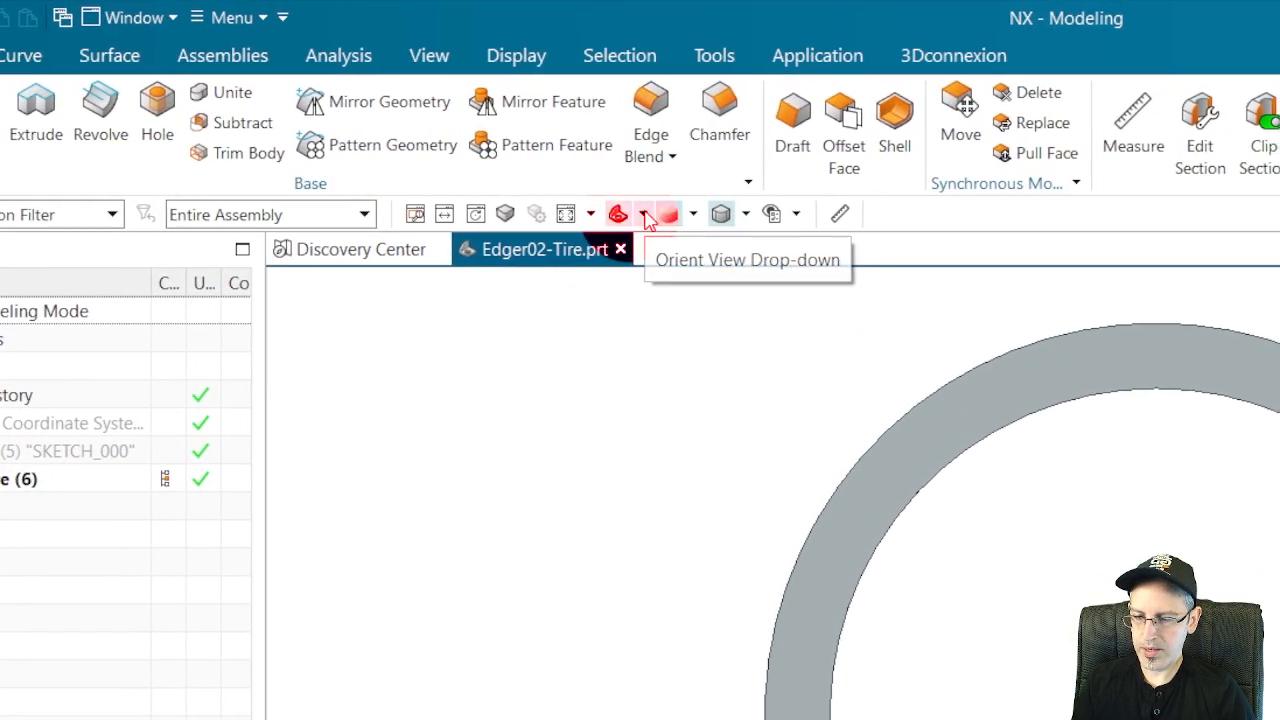
Set the tire to the isometric view and save the part again.
click(644, 216)
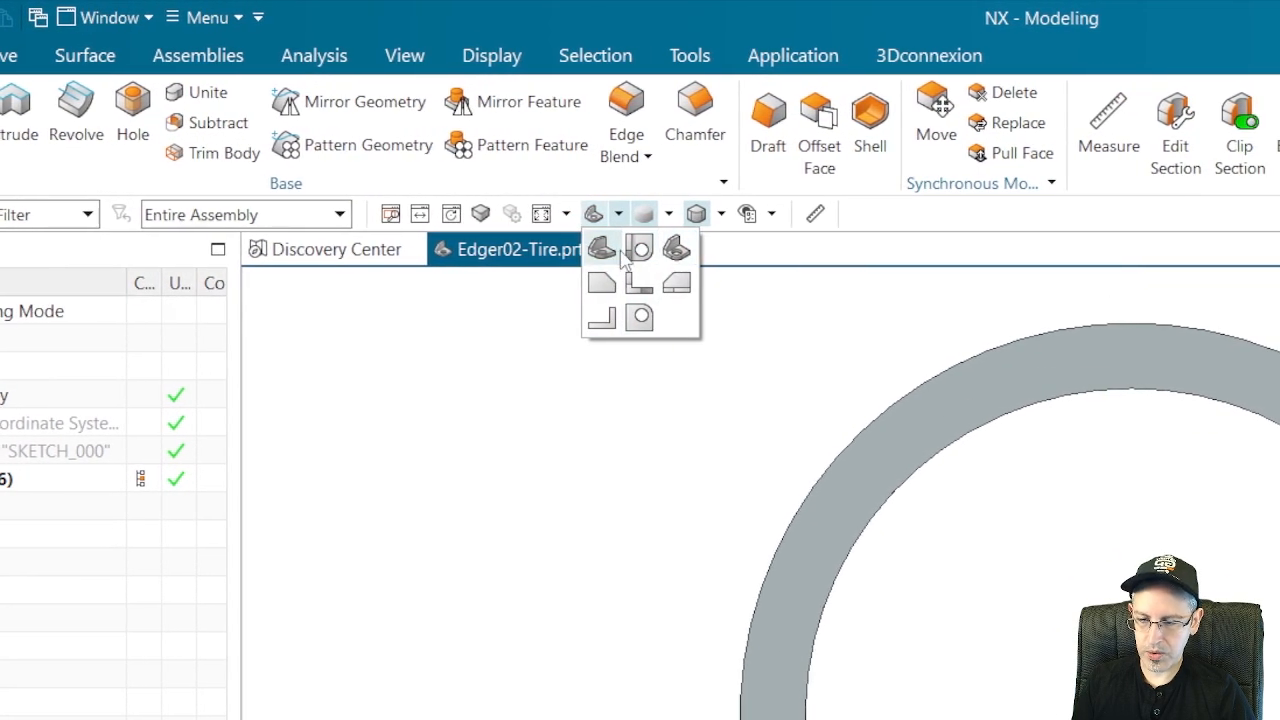
click(676, 249)
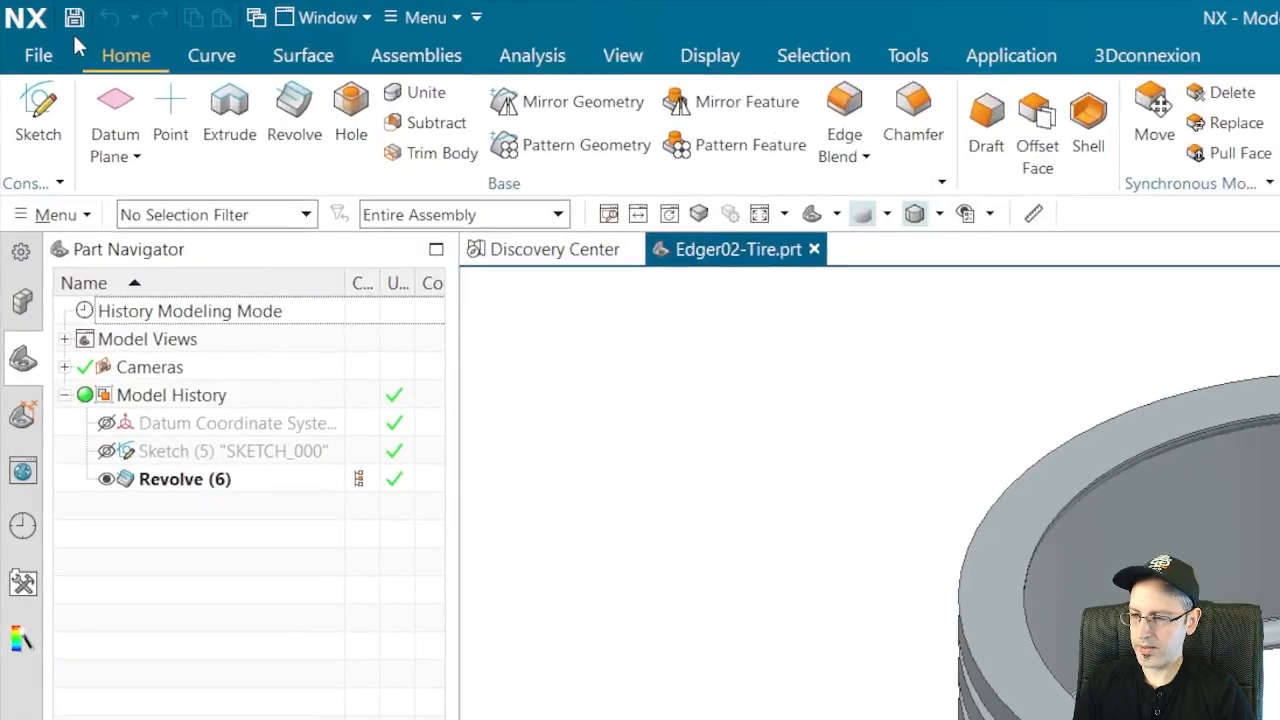
click(41, 10)
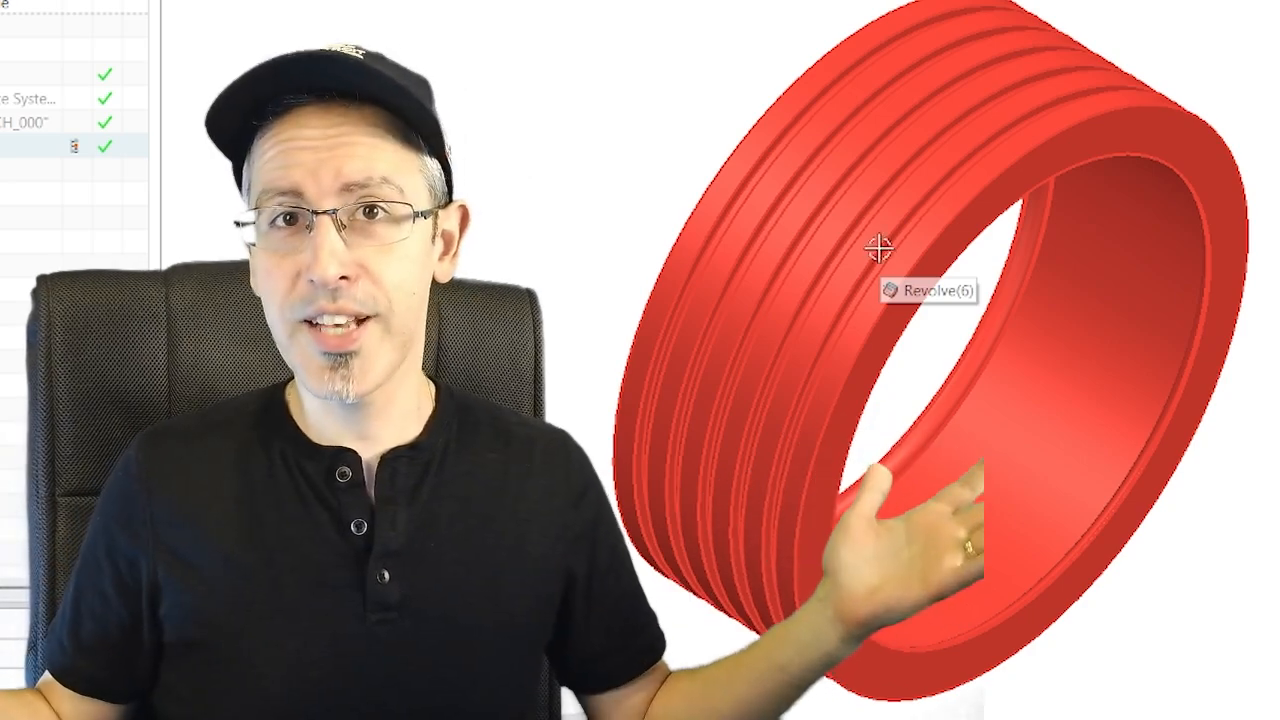
middle_drag(880, 251, 666, 418)
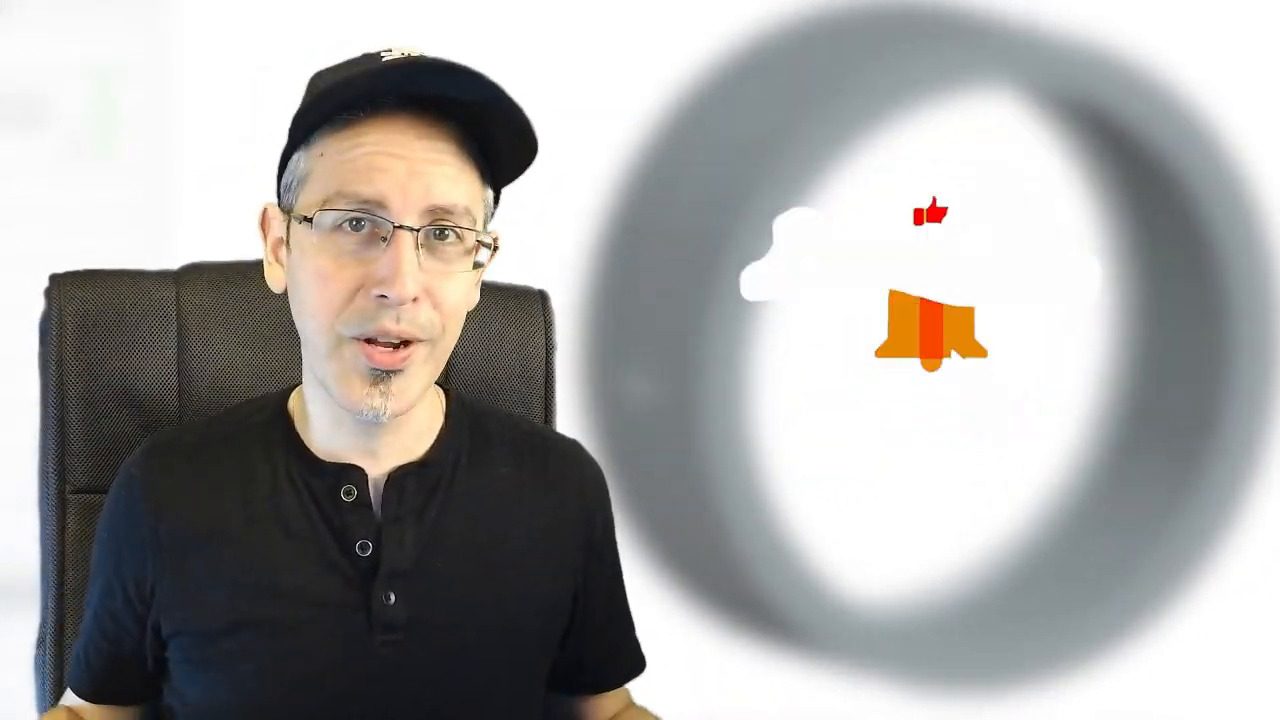